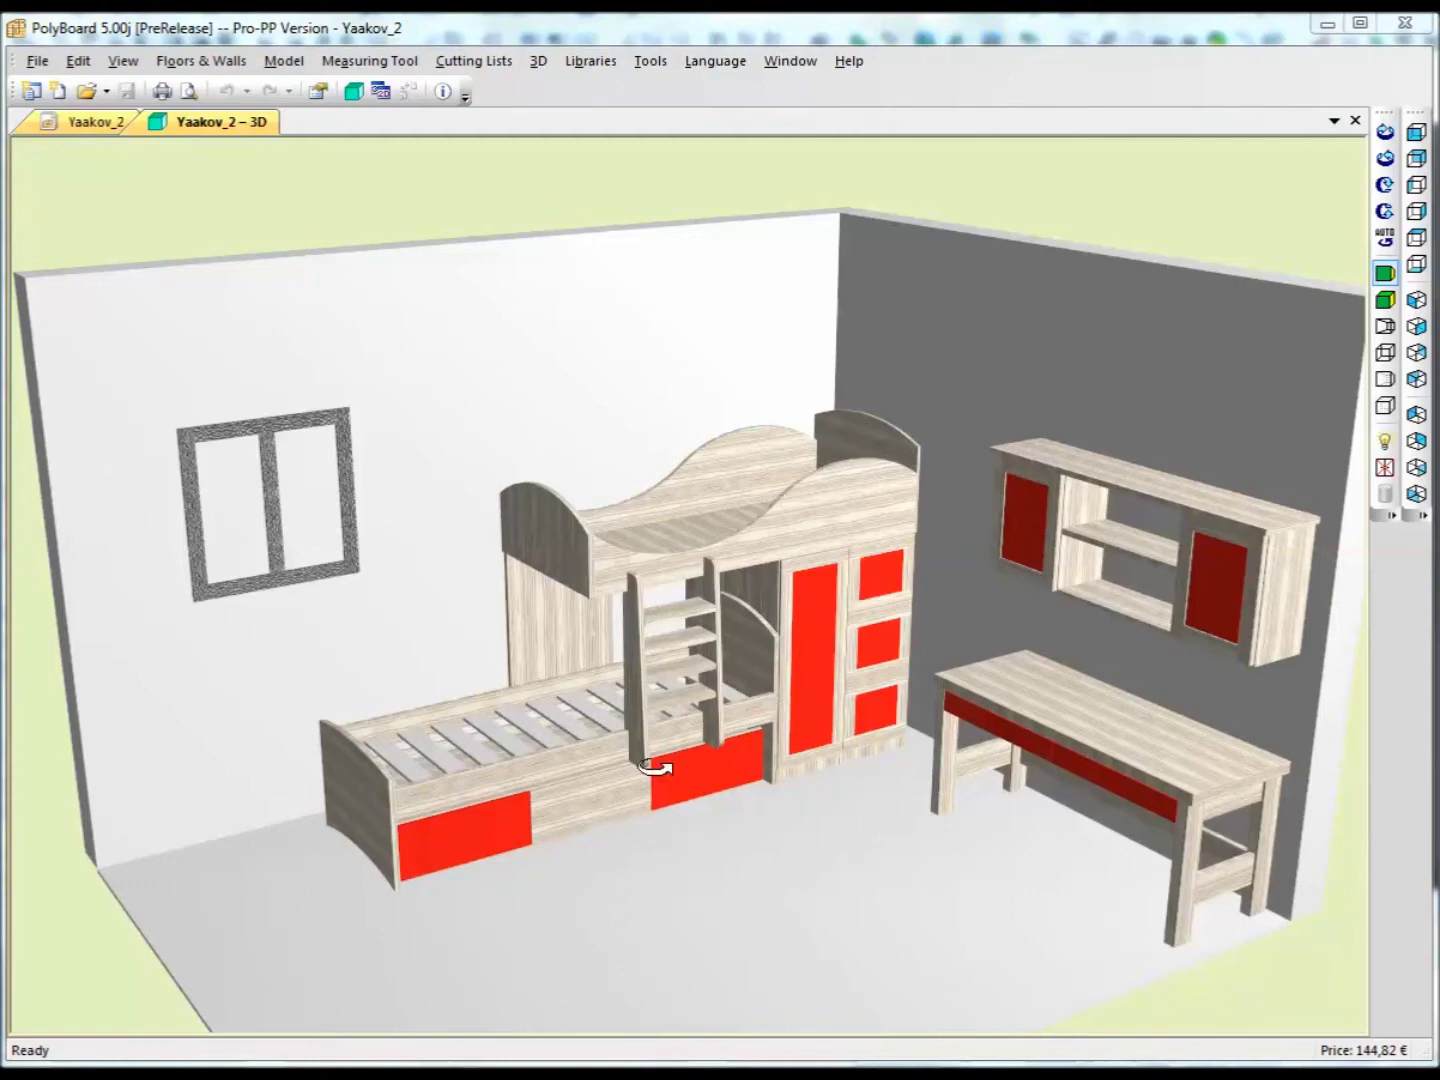
Step: Examine the furnished room model from several angles, including the bunk bed, desk and wall shelf unit
{"action": "left_click_drag", "start_coordinate": [656, 767], "coordinate": [633, 816]}
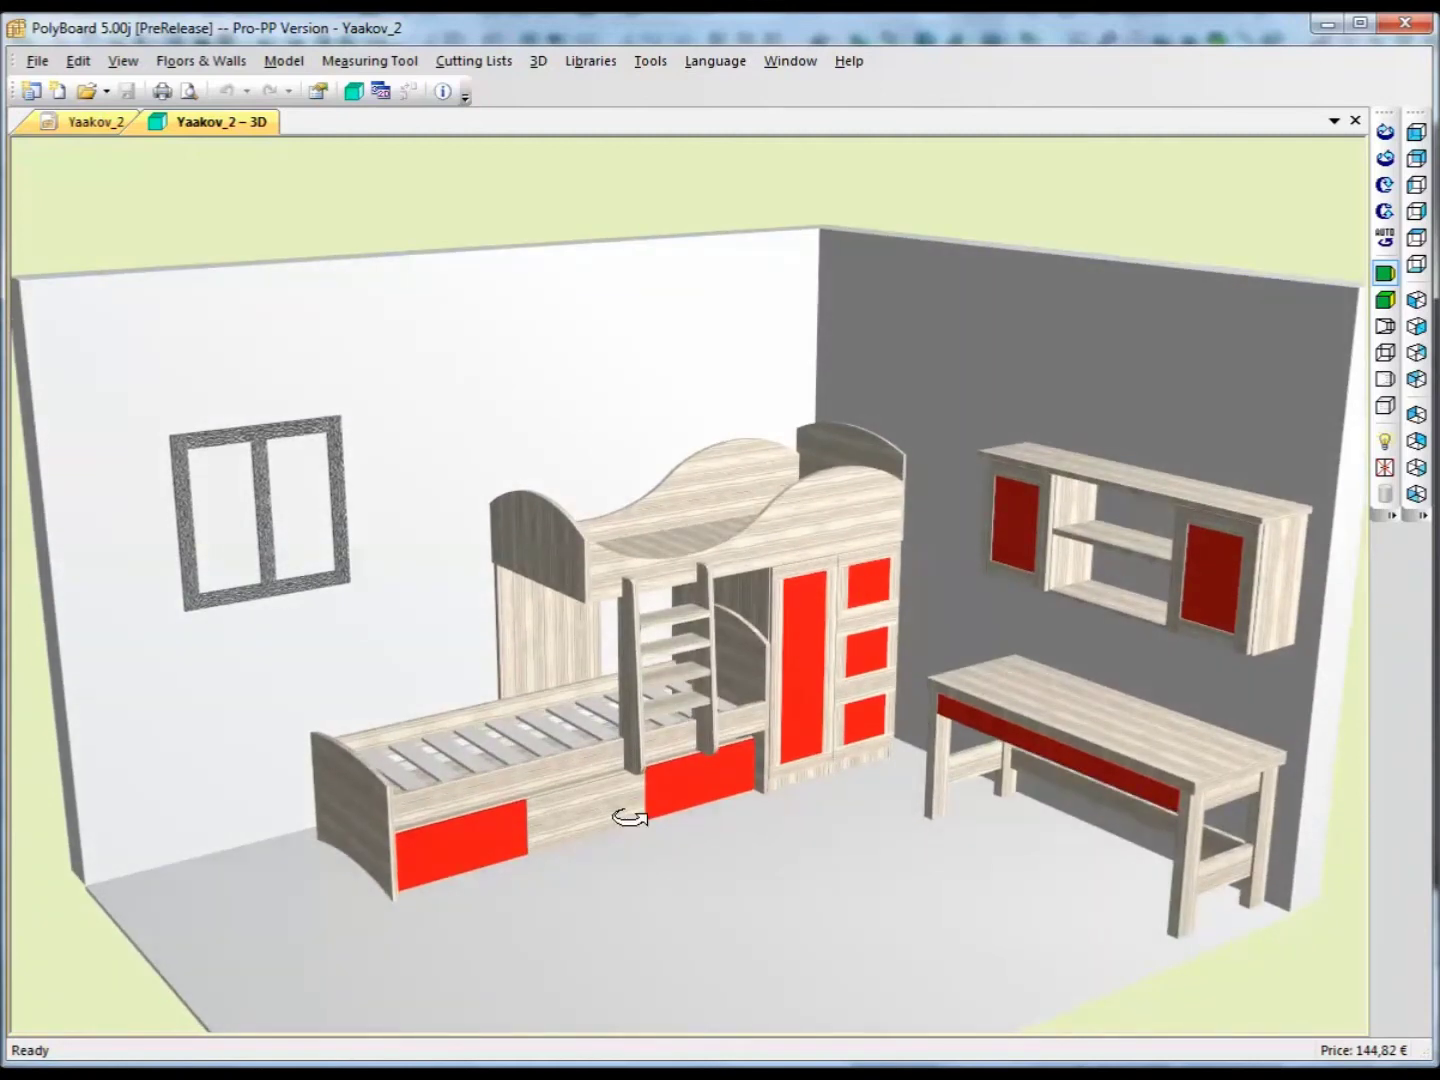
{"action": "left_click_drag", "start_coordinate": [630, 818], "coordinate": [765, 781]}
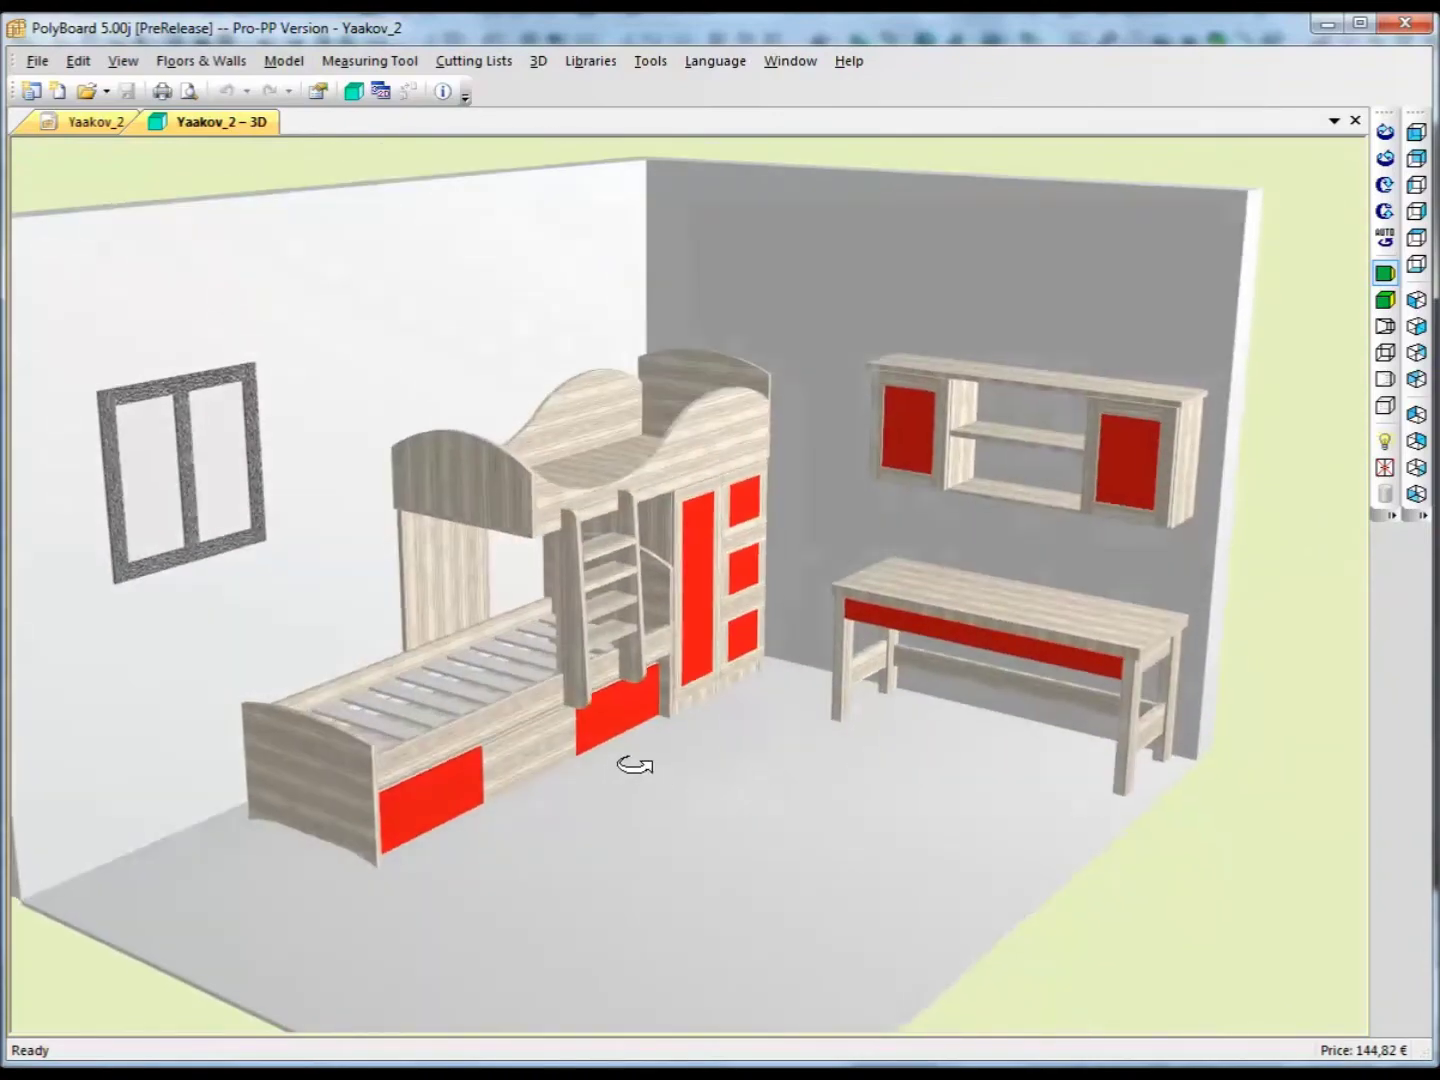
{"action": "mouse_move", "coordinate": [635, 765]}
{"action": "left_mouse_down"}
{"action": "mouse_move", "coordinate": [553, 694]}
{"action": "mouse_move", "coordinate": [671, 770]}
{"action": "mouse_move", "coordinate": [598, 733]}
{"action": "mouse_move", "coordinate": [701, 752]}
{"action": "mouse_move", "coordinate": [659, 762]}
{"action": "mouse_move", "coordinate": [728, 790]}
{"action": "mouse_move", "coordinate": [643, 749]}
{"action": "mouse_move", "coordinate": [665, 672]}
{"action": "mouse_move", "coordinate": [700, 645]}
{"action": "mouse_move", "coordinate": [685, 733]}
{"action": "mouse_move", "coordinate": [637, 728]}
{"action": "left_mouse_up"}
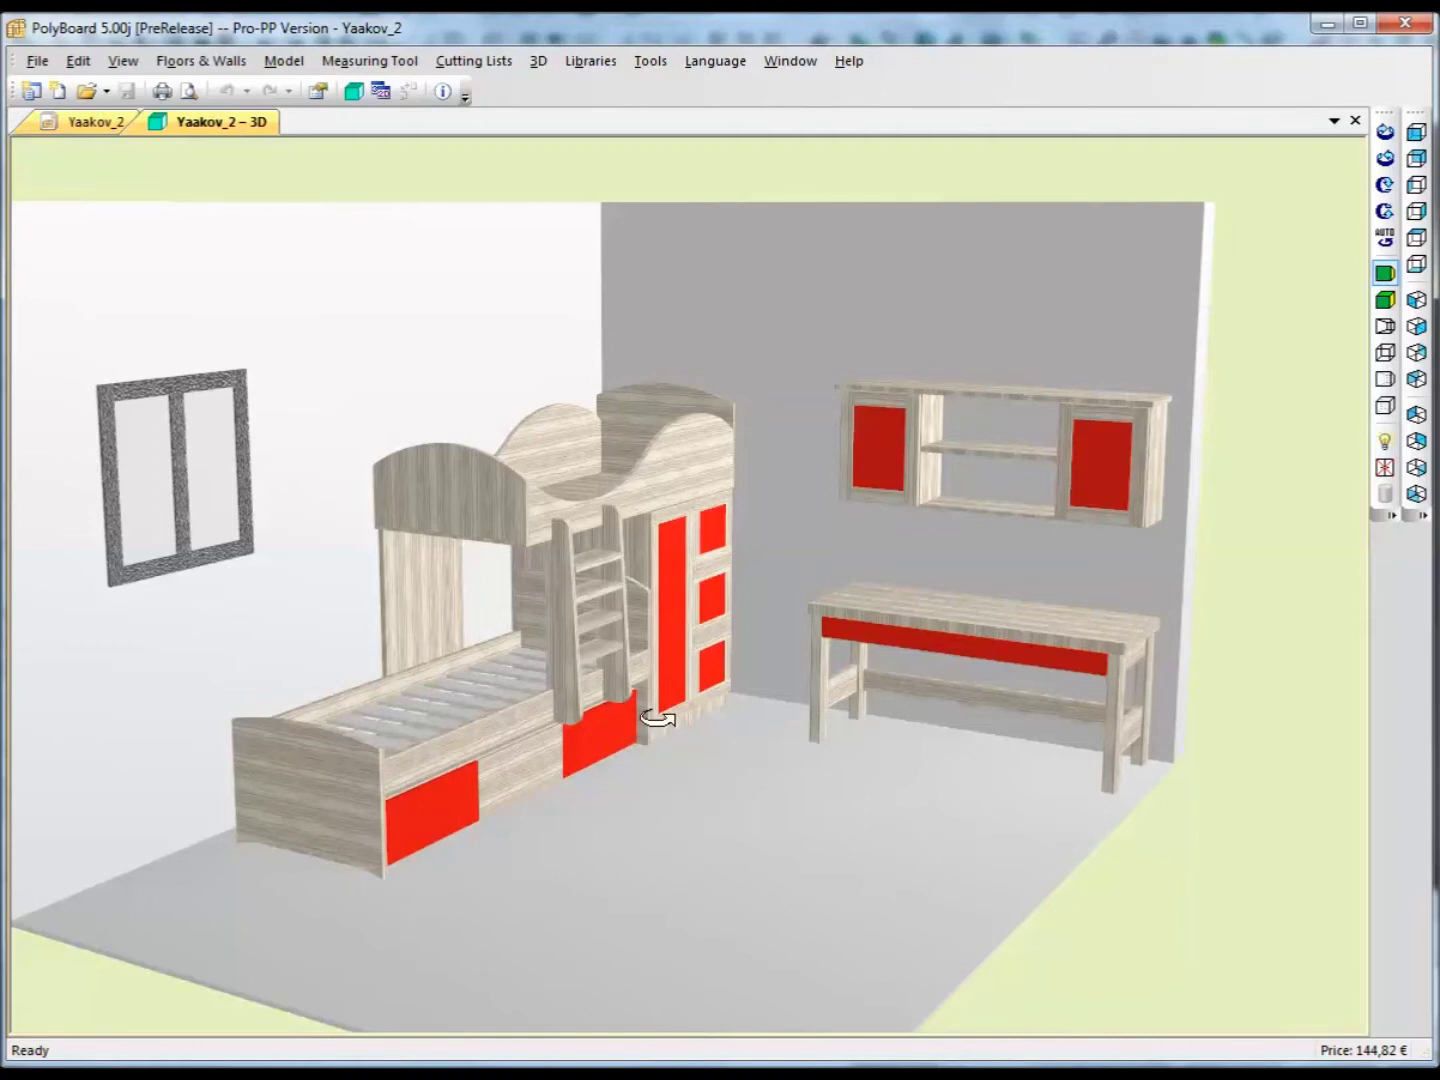
{"action": "left_click_drag", "start_coordinate": [638, 727], "coordinate": [650, 787]}
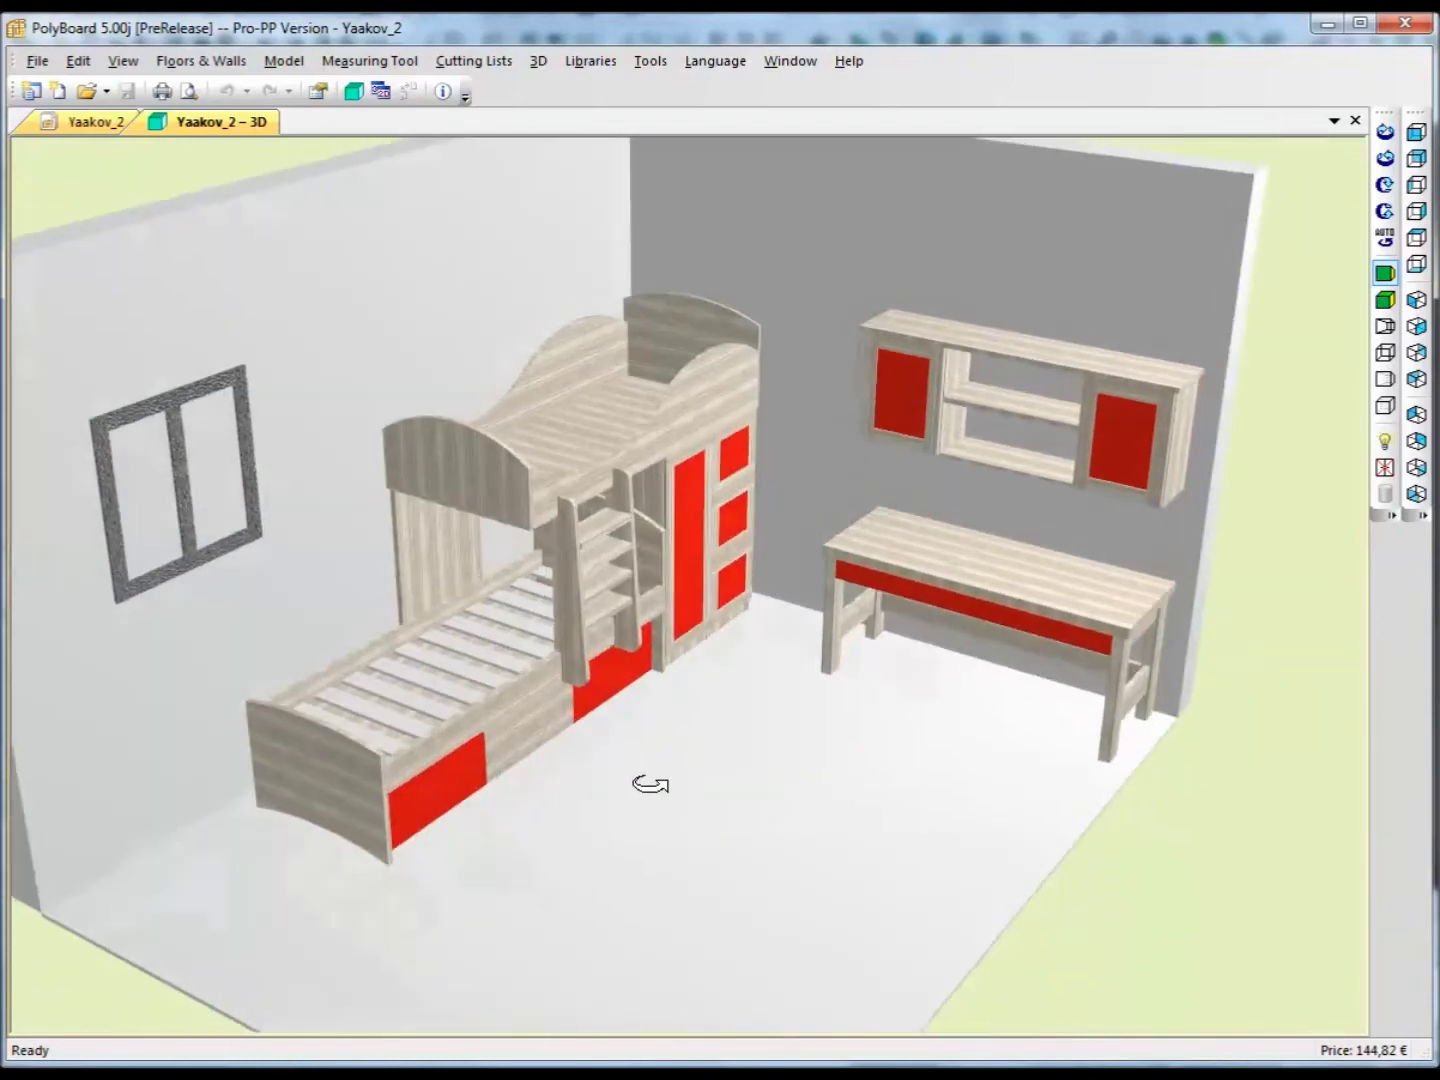
{"action": "left_click_drag", "start_coordinate": [839, 733], "coordinate": [727, 765]}
{"action": "scroll", "coordinate": [740, 755], "scroll_direction": "up", "scroll_amount": 3}
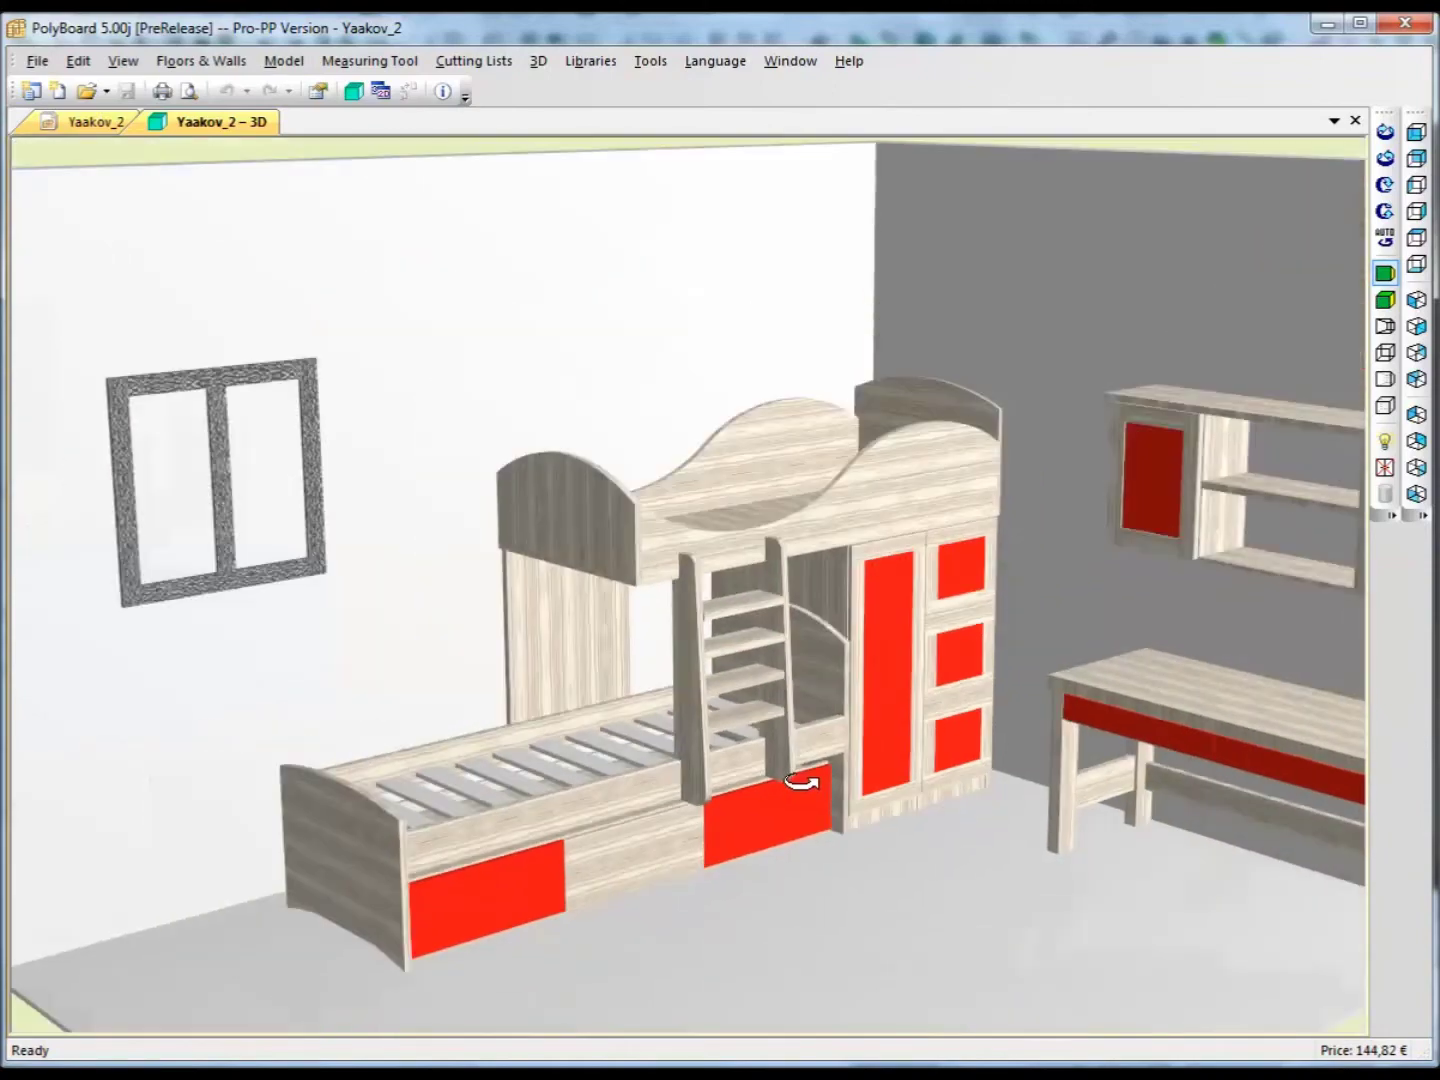
{"action": "left_click_drag", "start_coordinate": [800, 782], "coordinate": [898, 778]}
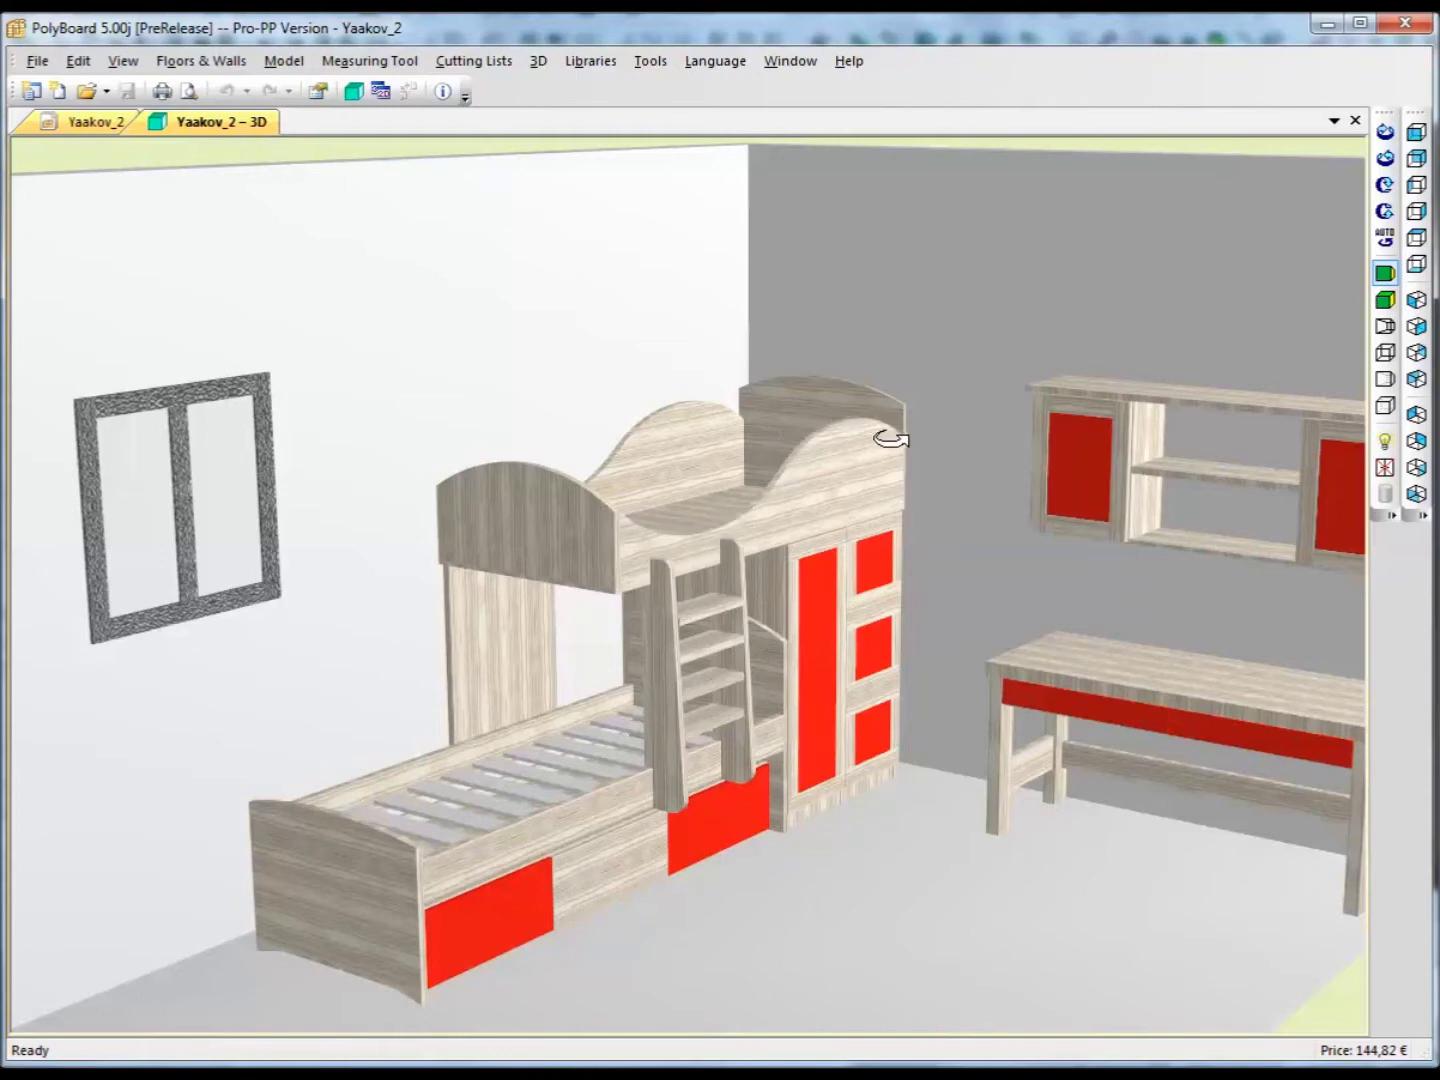
{"action": "left_click_drag", "start_coordinate": [852, 778], "coordinate": [888, 787]}
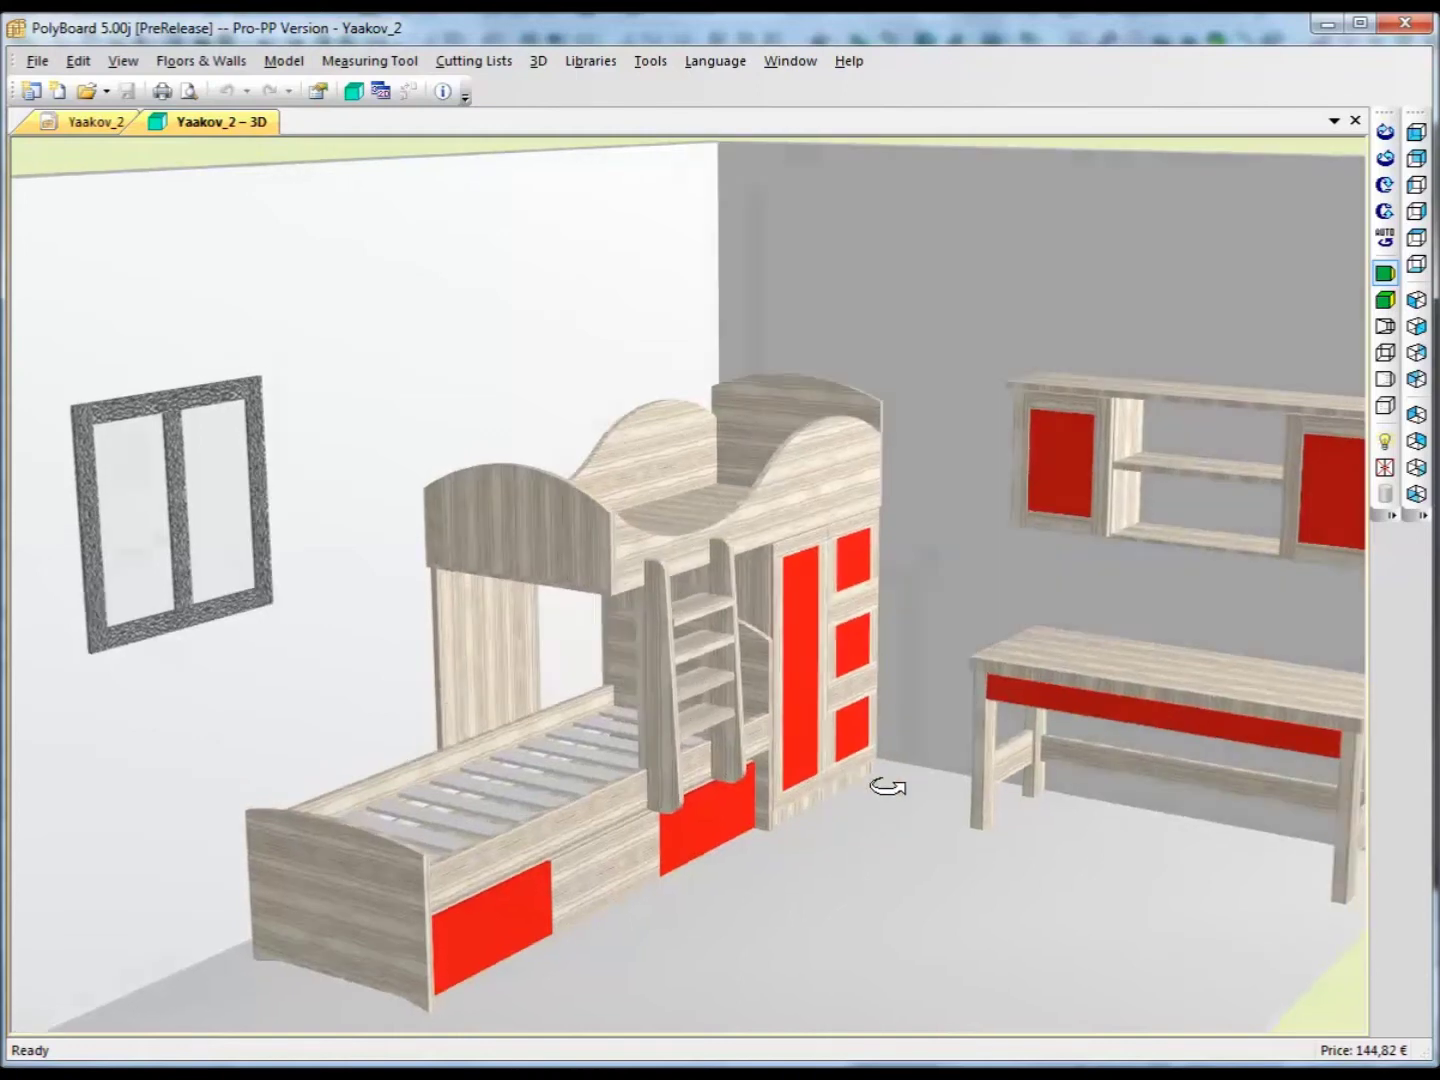
{"action": "left_click_drag", "start_coordinate": [1051, 839], "coordinate": [770, 847]}
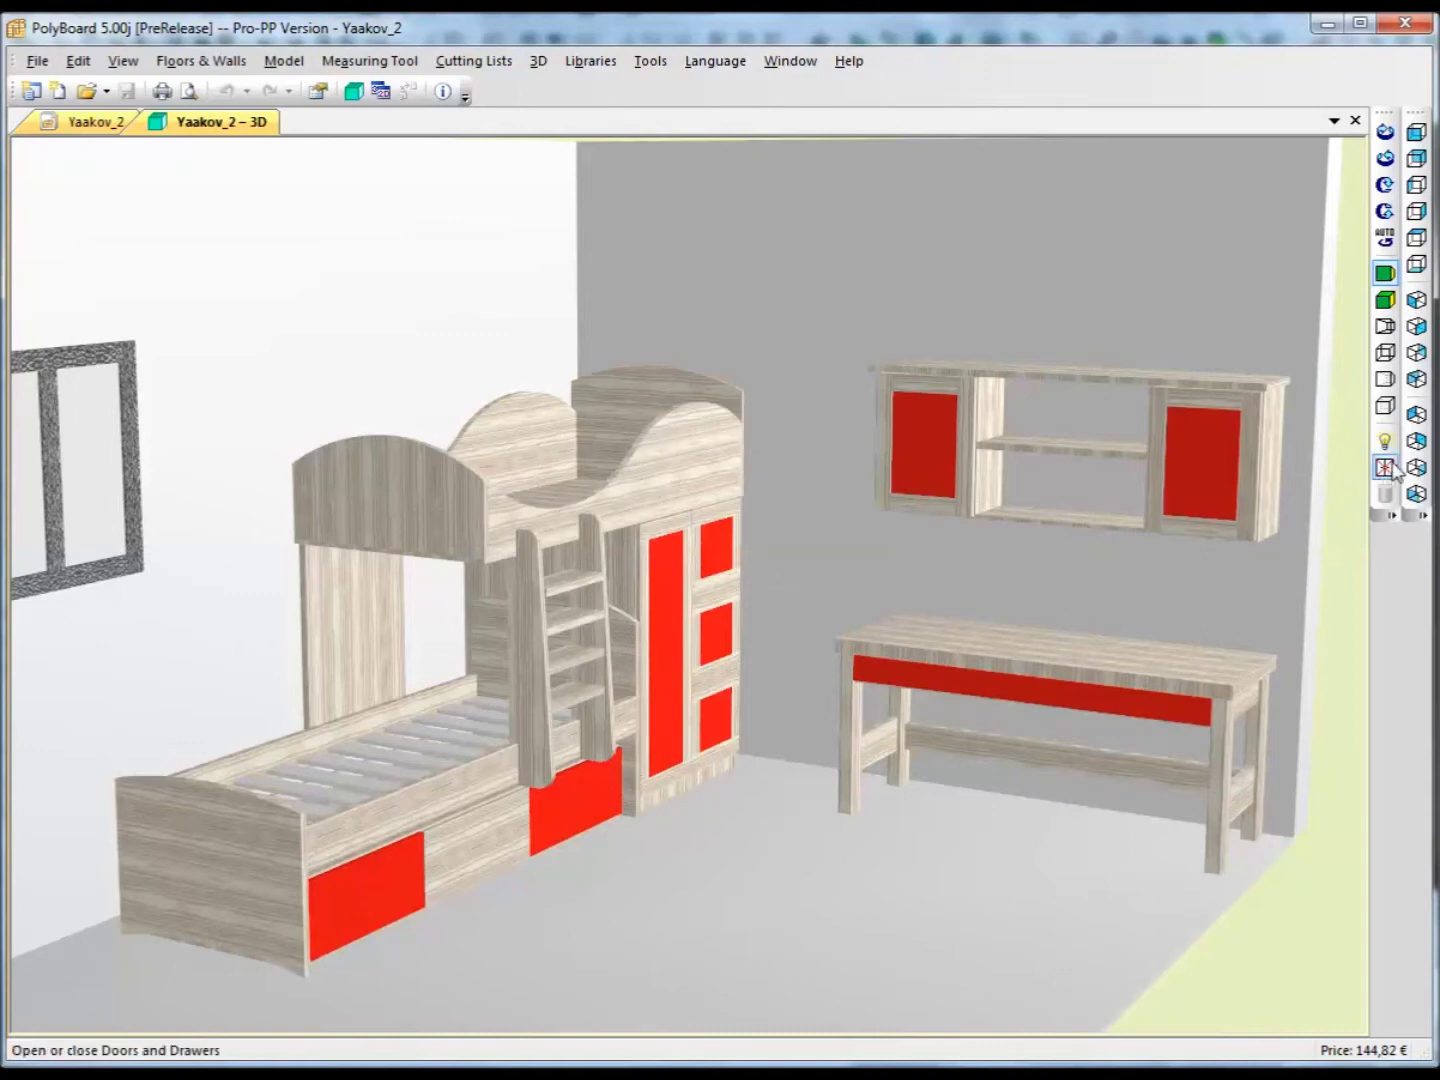
{"action": "left_click_drag", "start_coordinate": [971, 553], "coordinate": [818, 580]}
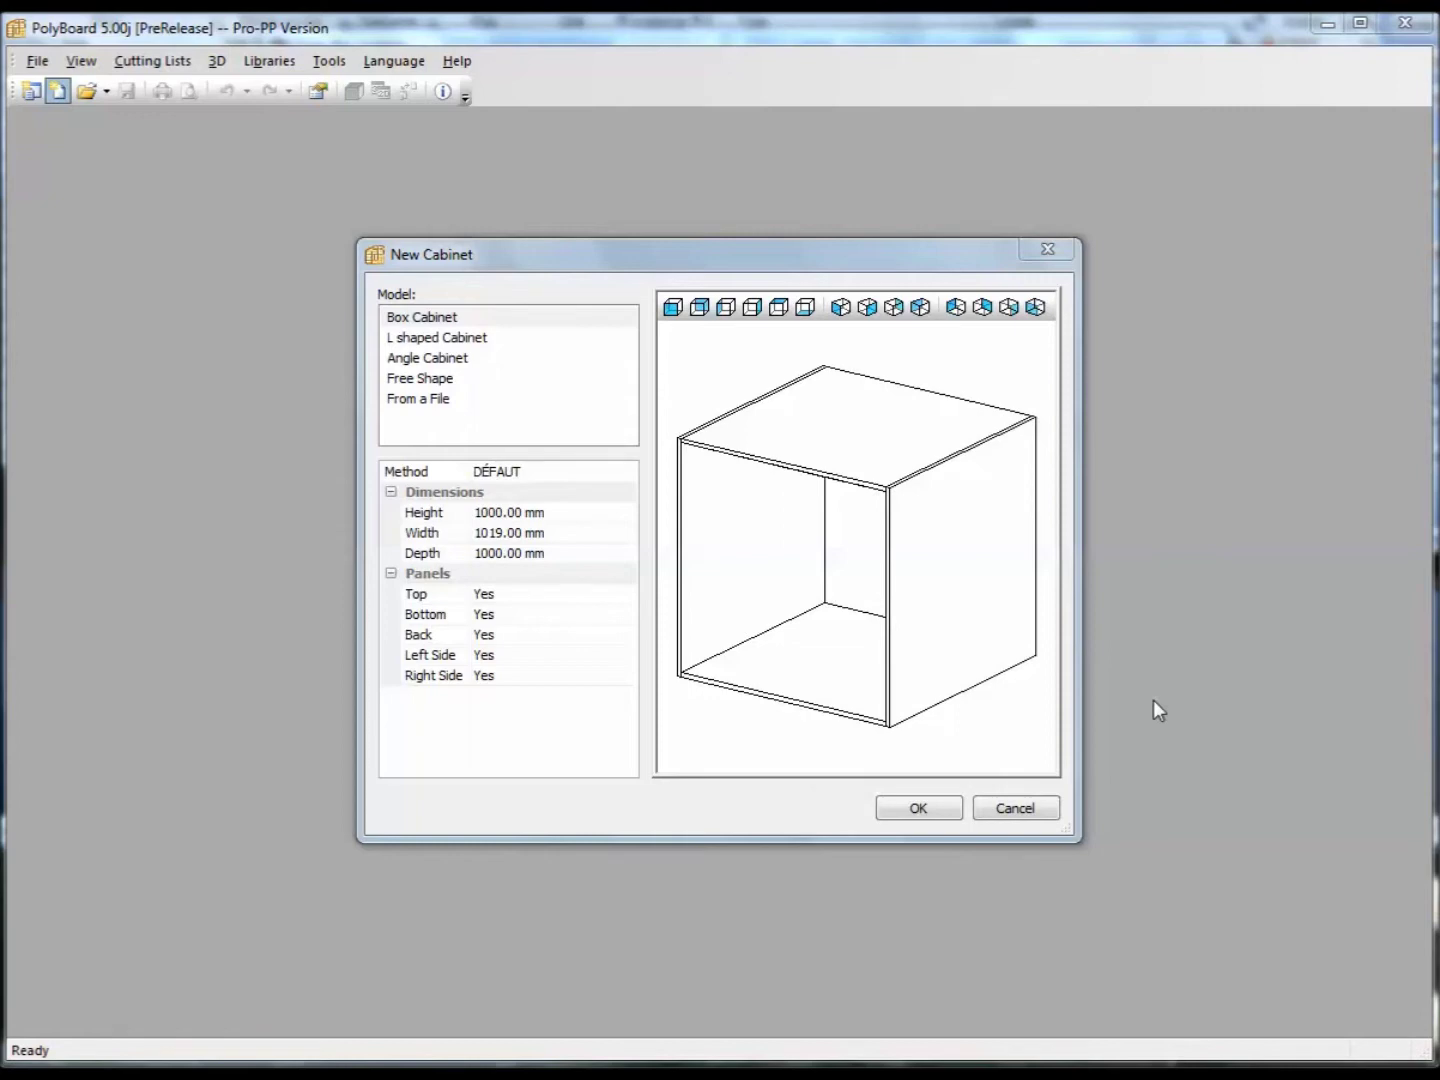
Step: Create a new box cabinet with the top, bottom, back and right side panels set to No, keeping only the left side
{"action": "left_click", "coordinate": [560, 595]}
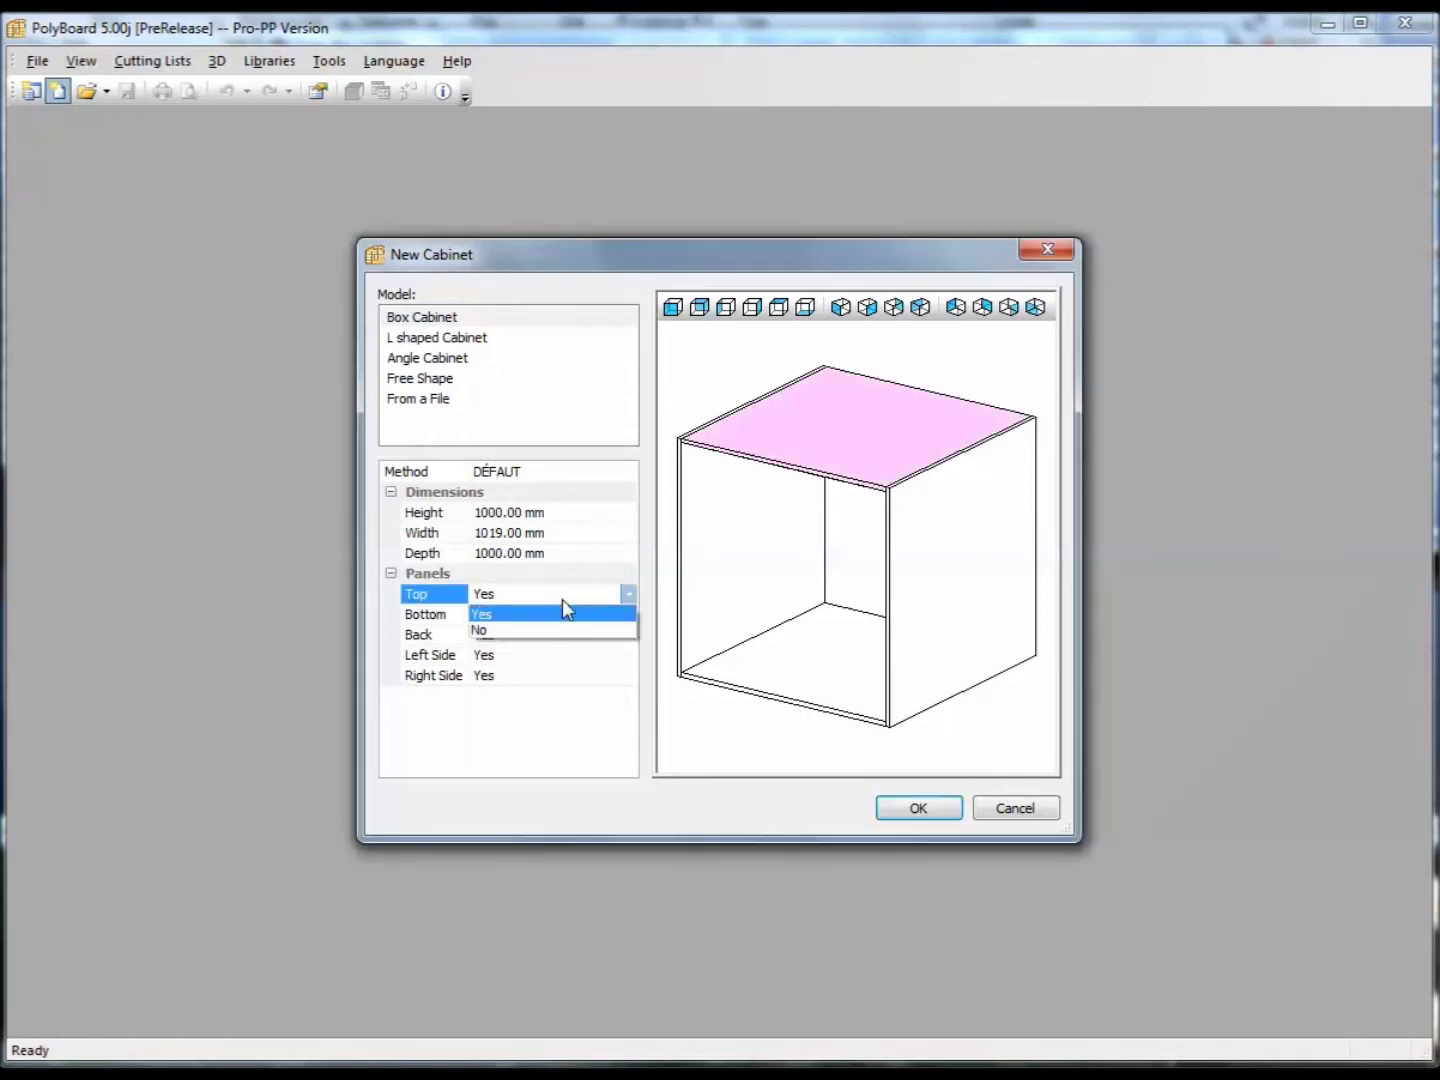
{"action": "left_click", "coordinate": [572, 630]}
{"action": "left_click", "coordinate": [575, 613]}
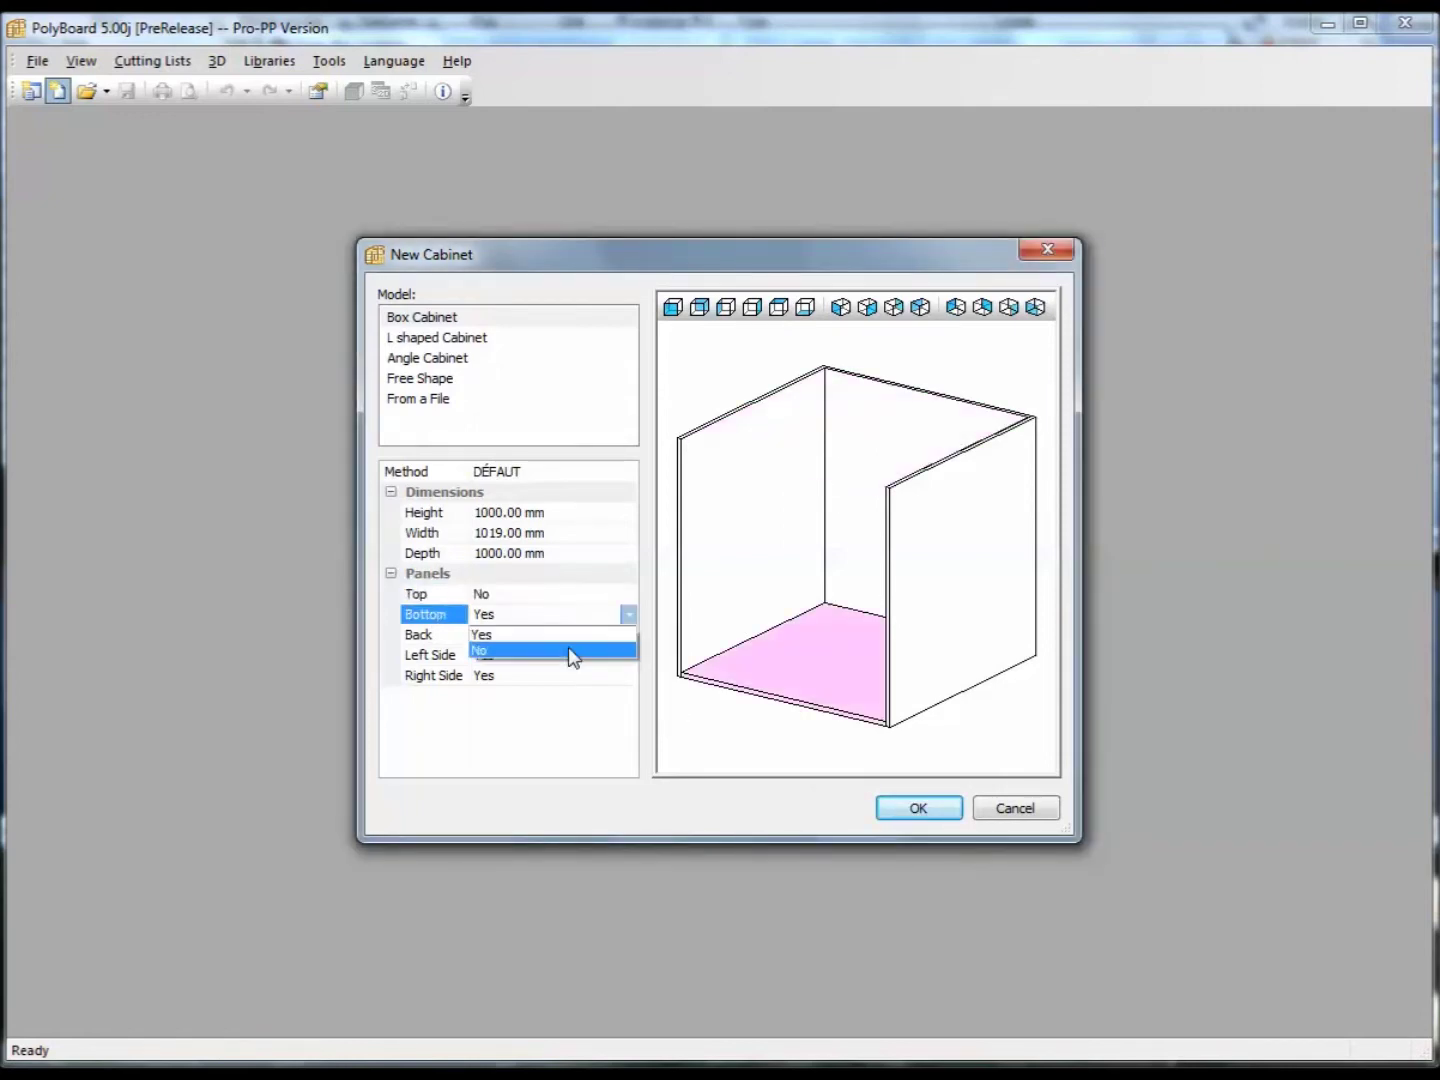
{"action": "left_click", "coordinate": [572, 651]}
{"action": "left_click", "coordinate": [573, 640]}
{"action": "left_click", "coordinate": [575, 640]}
{"action": "left_click", "coordinate": [575, 668]}
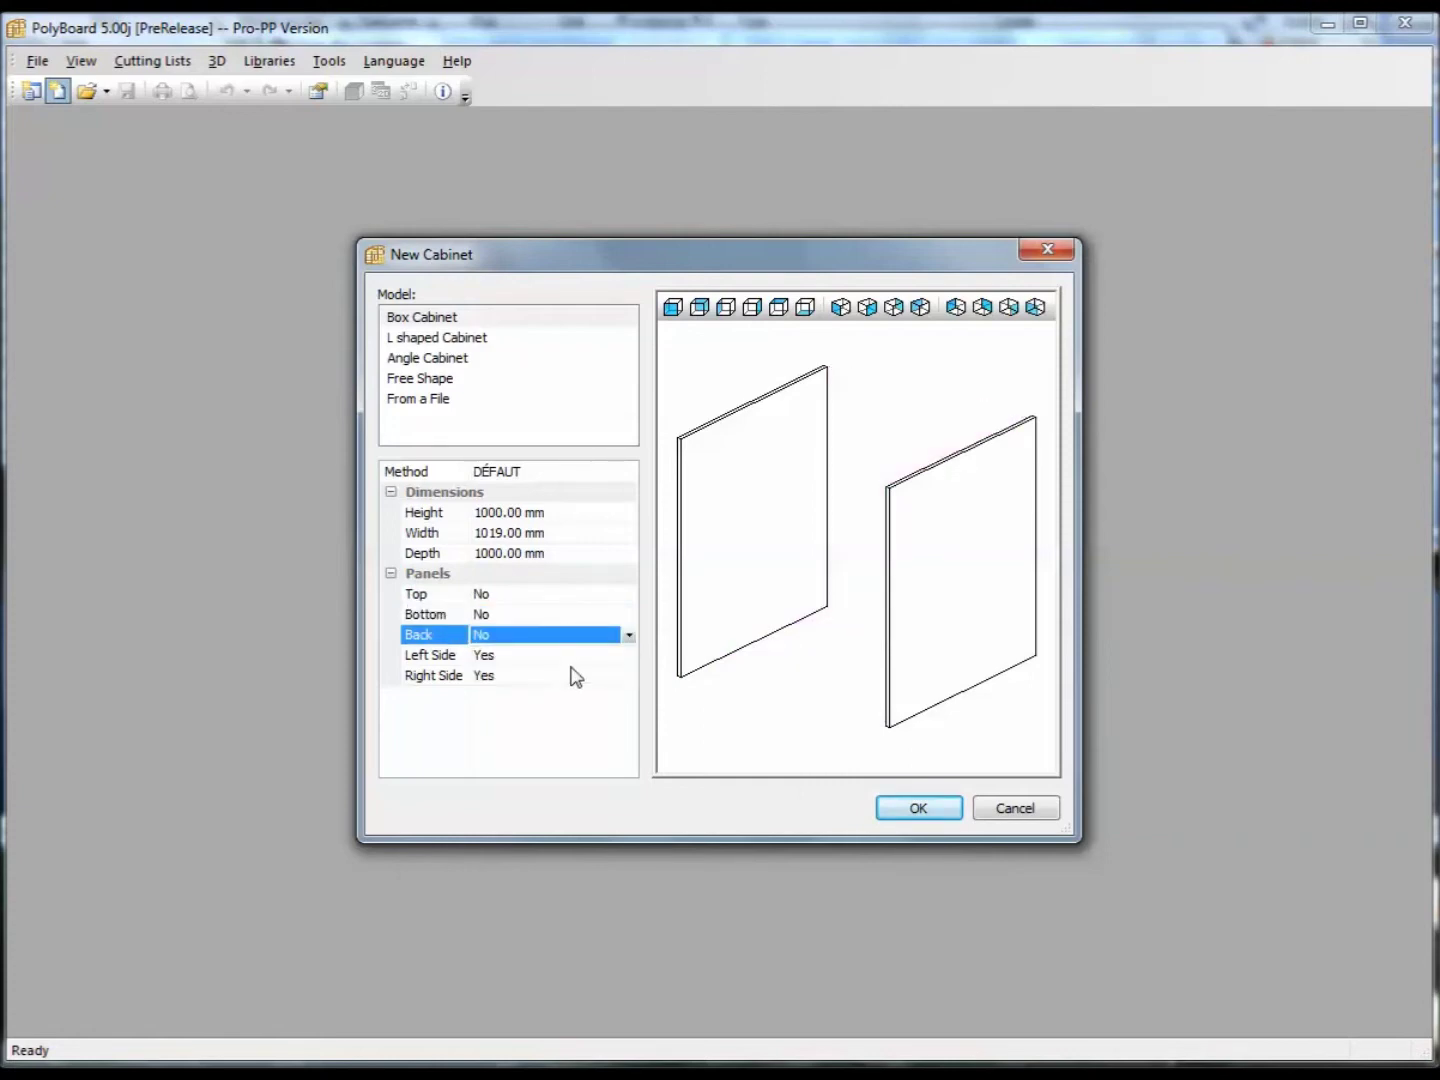
{"action": "left_click", "coordinate": [575, 677]}
{"action": "left_click", "coordinate": [580, 713]}
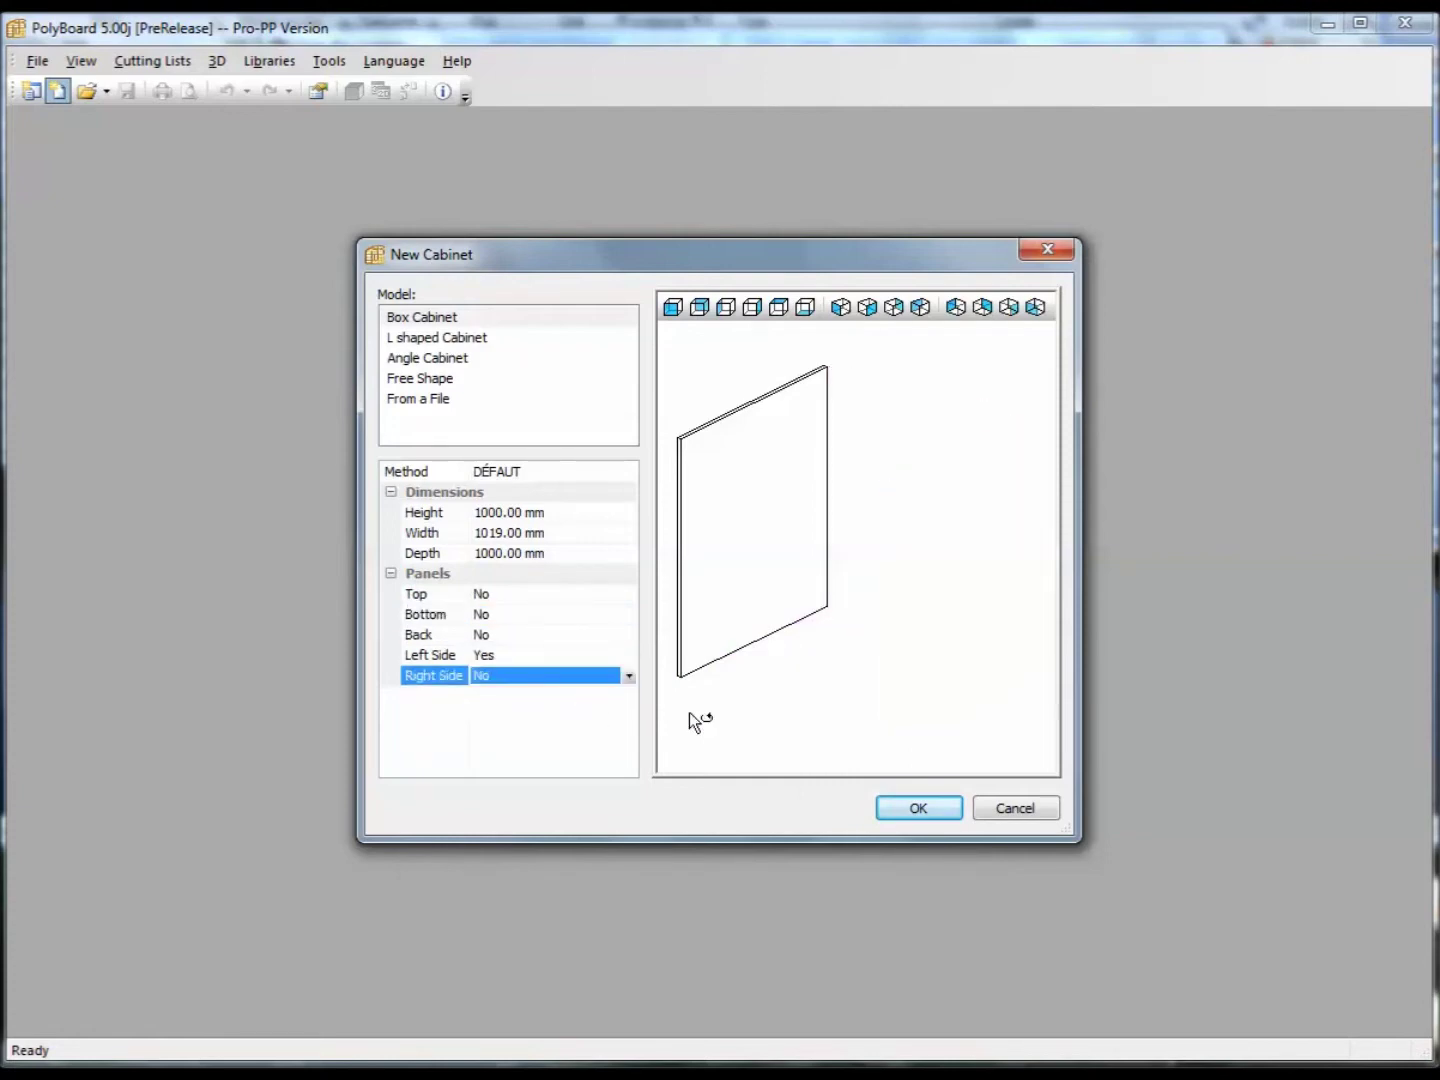
{"action": "left_click_drag", "start_coordinate": [688, 712], "coordinate": [942, 624]}
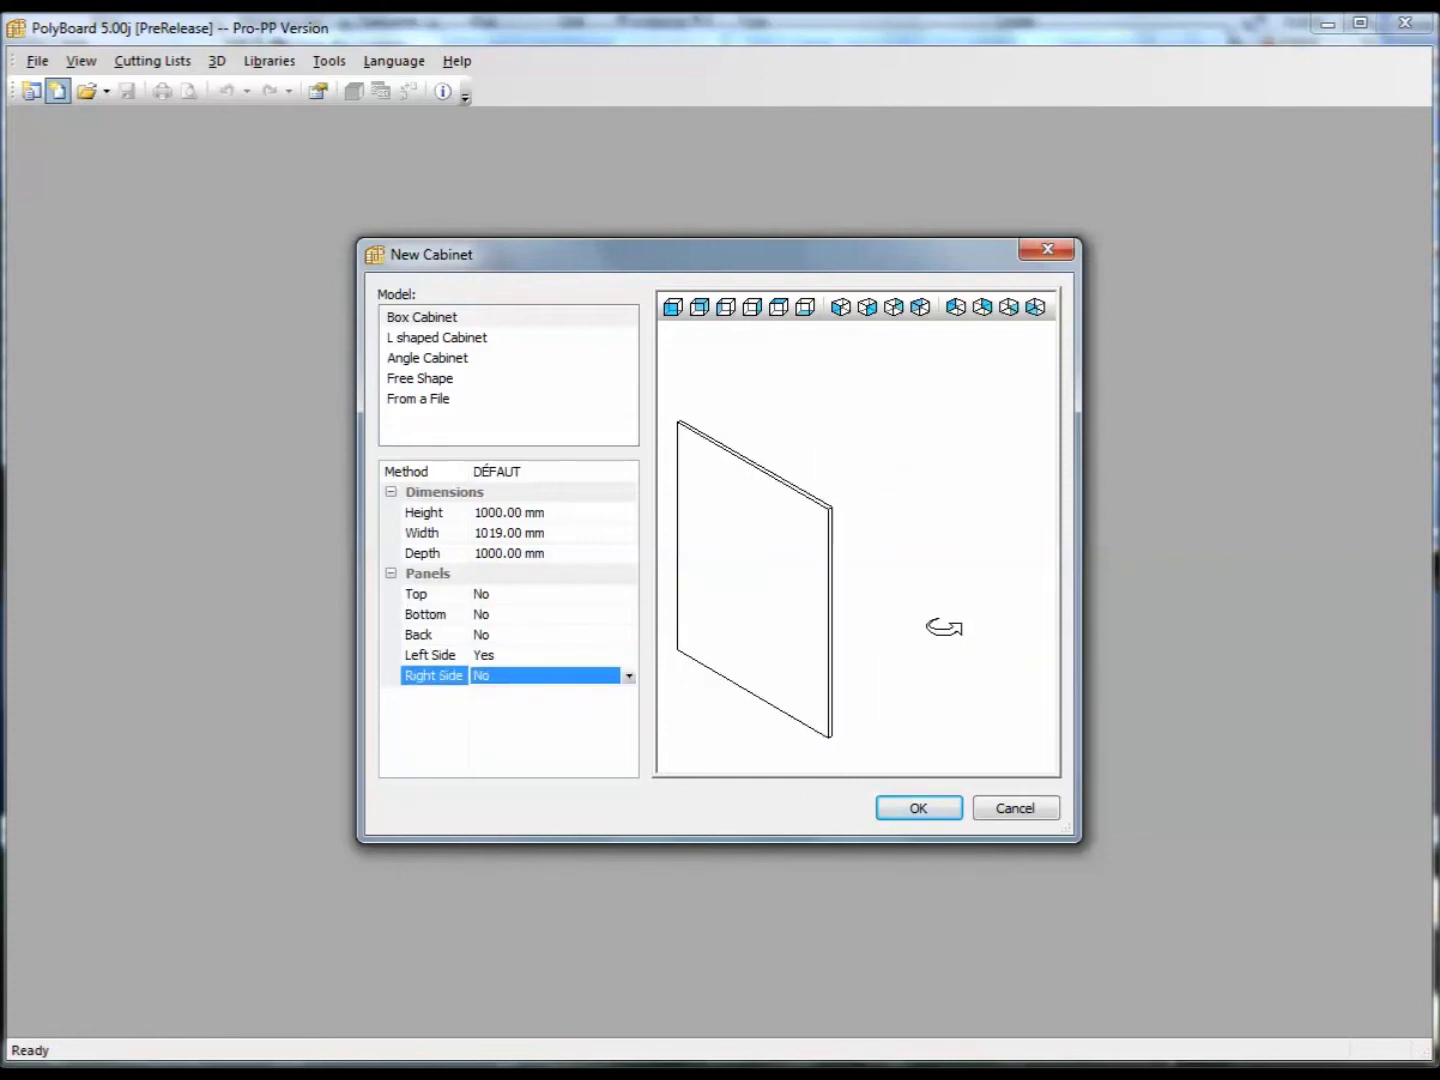
{"action": "left_click", "coordinate": [948, 806]}
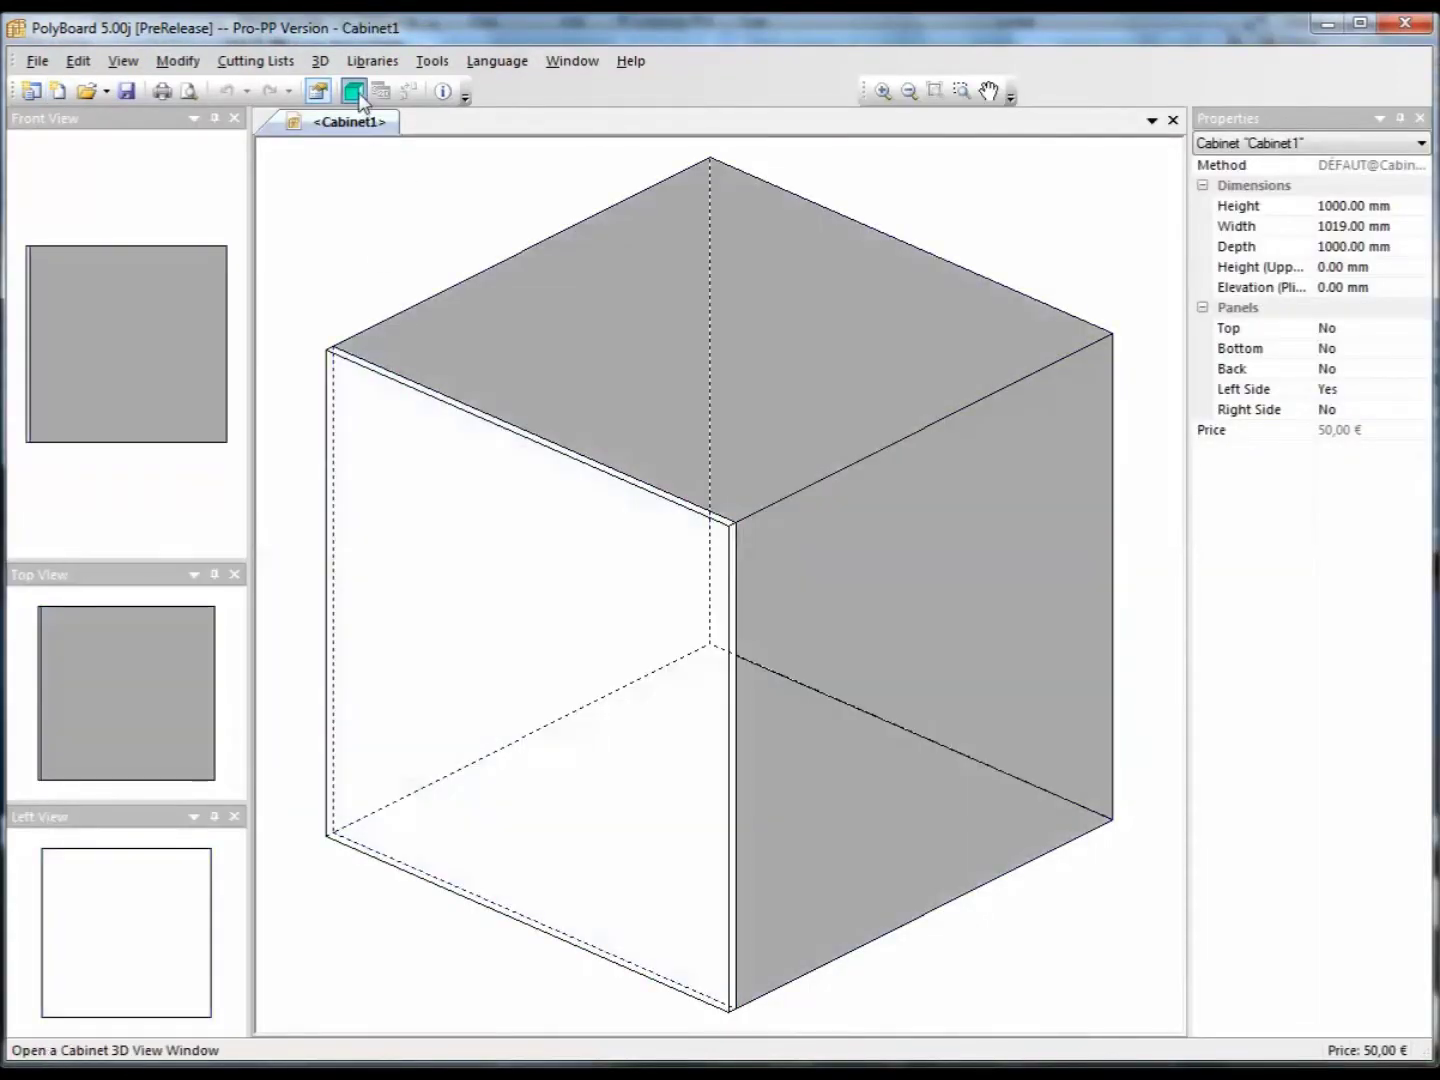
Step: Inspect the single-panel cabinet in a 3D view and return to its drawing
{"action": "left_click", "coordinate": [355, 92]}
{"action": "left_click_drag", "start_coordinate": [762, 678], "coordinate": [530, 611]}
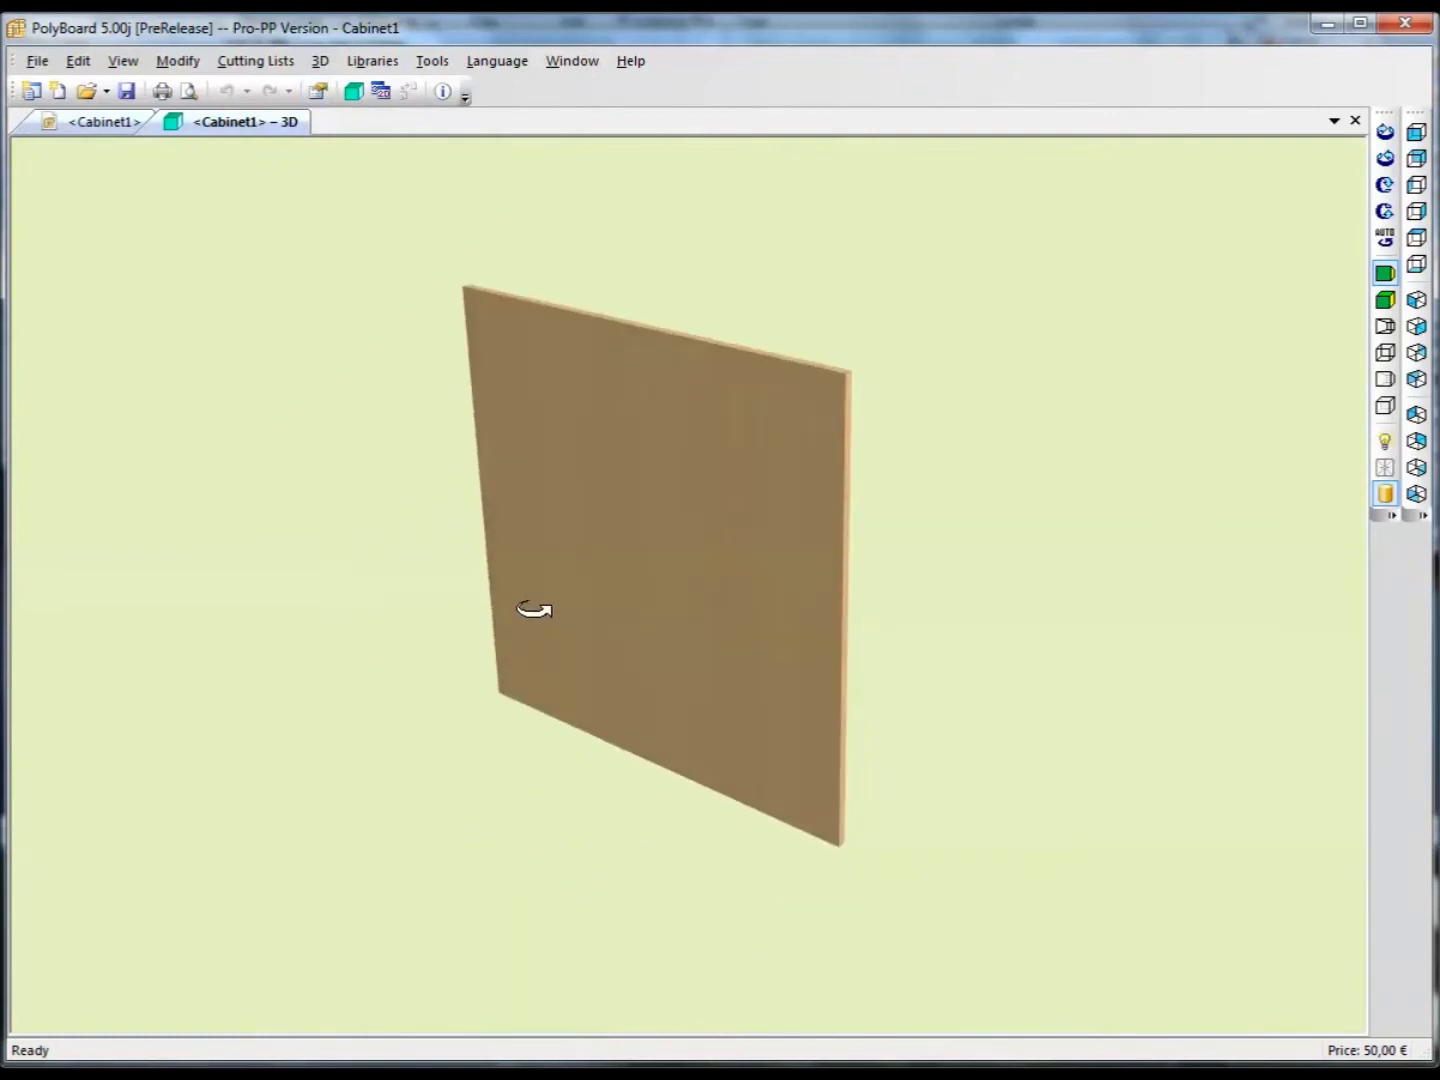
{"action": "left_click", "coordinate": [104, 122]}
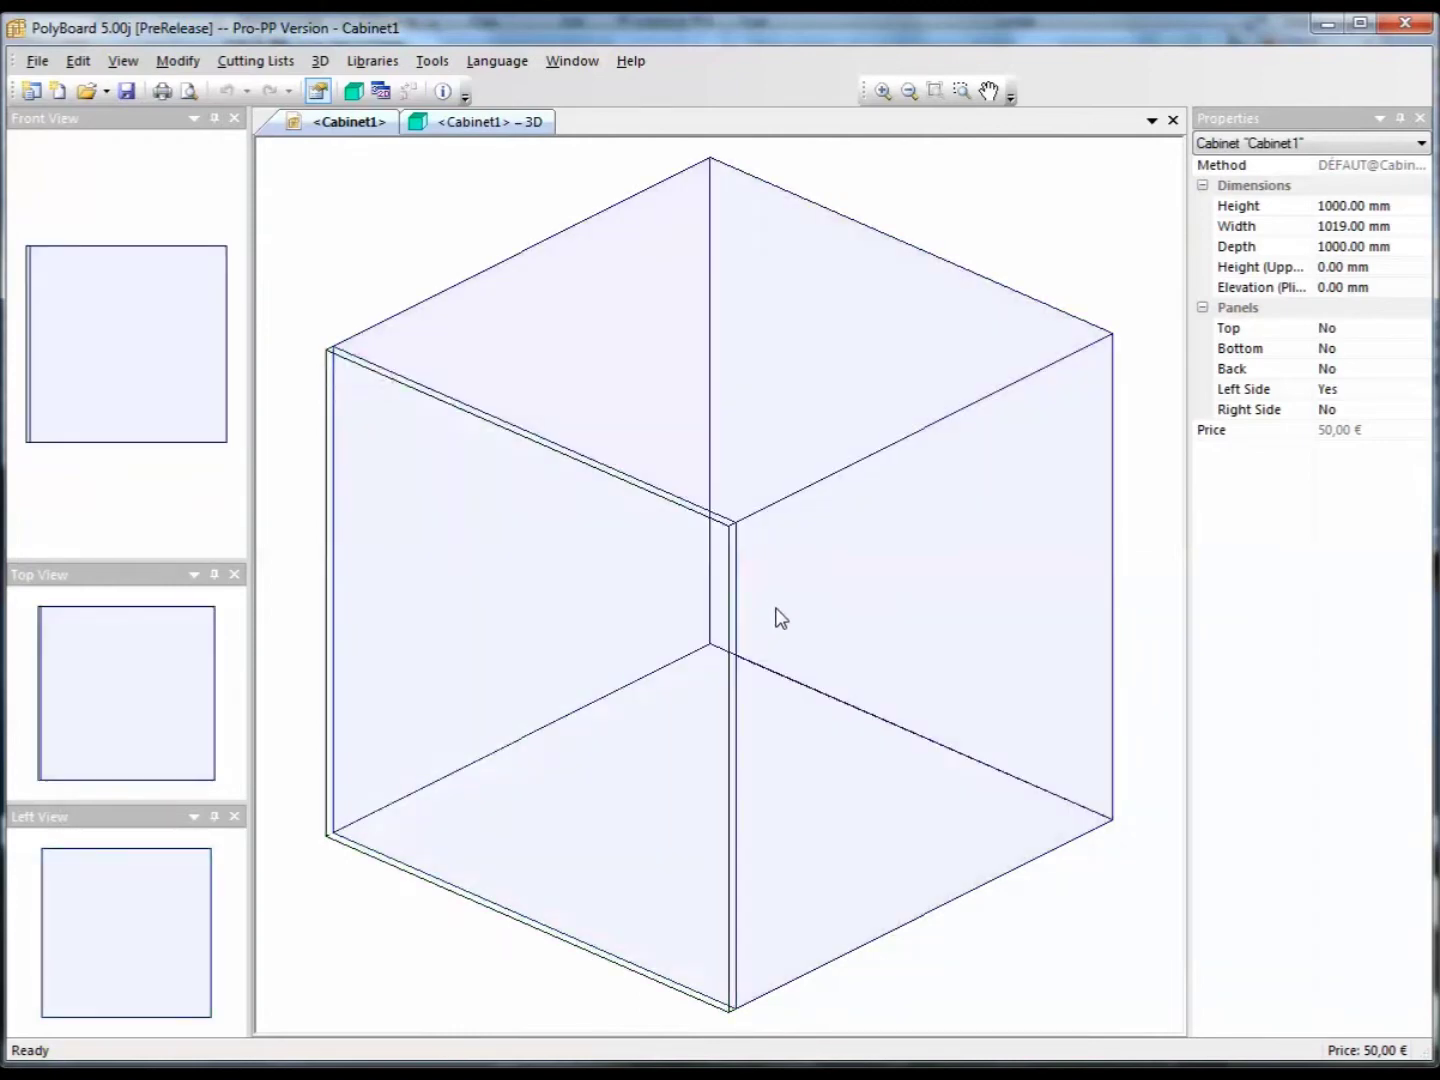
Step: Open the edge tooling settings from the structure of the cabinet's left side panel
{"action": "left_click", "coordinate": [736, 588]}
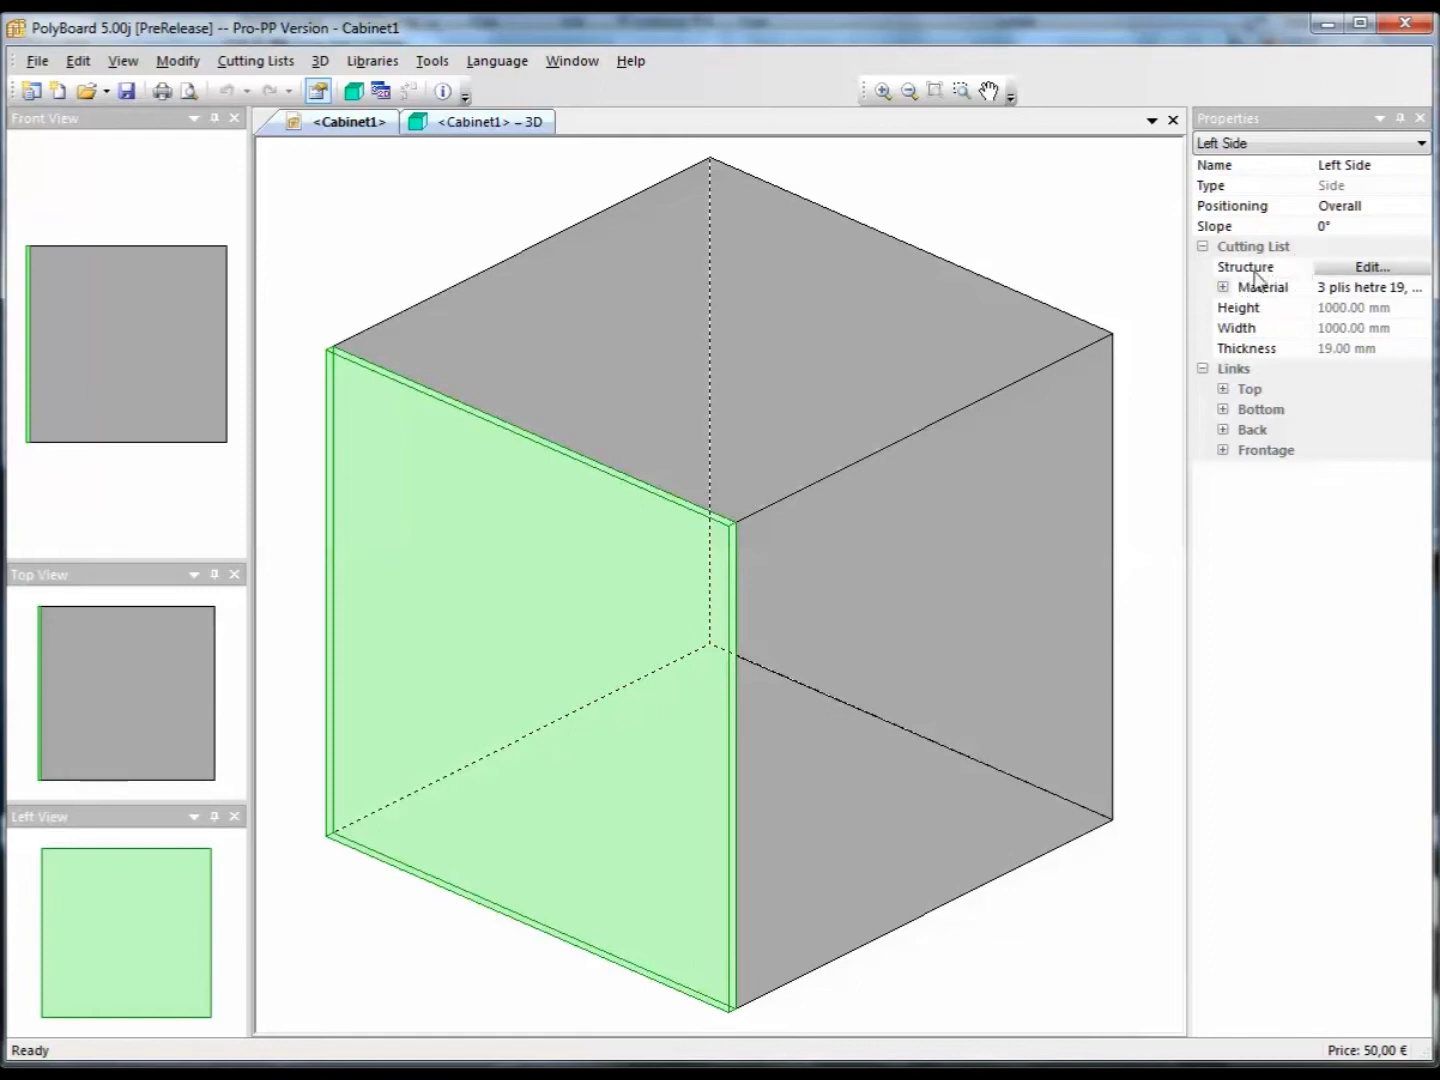
{"action": "left_click", "coordinate": [1372, 268]}
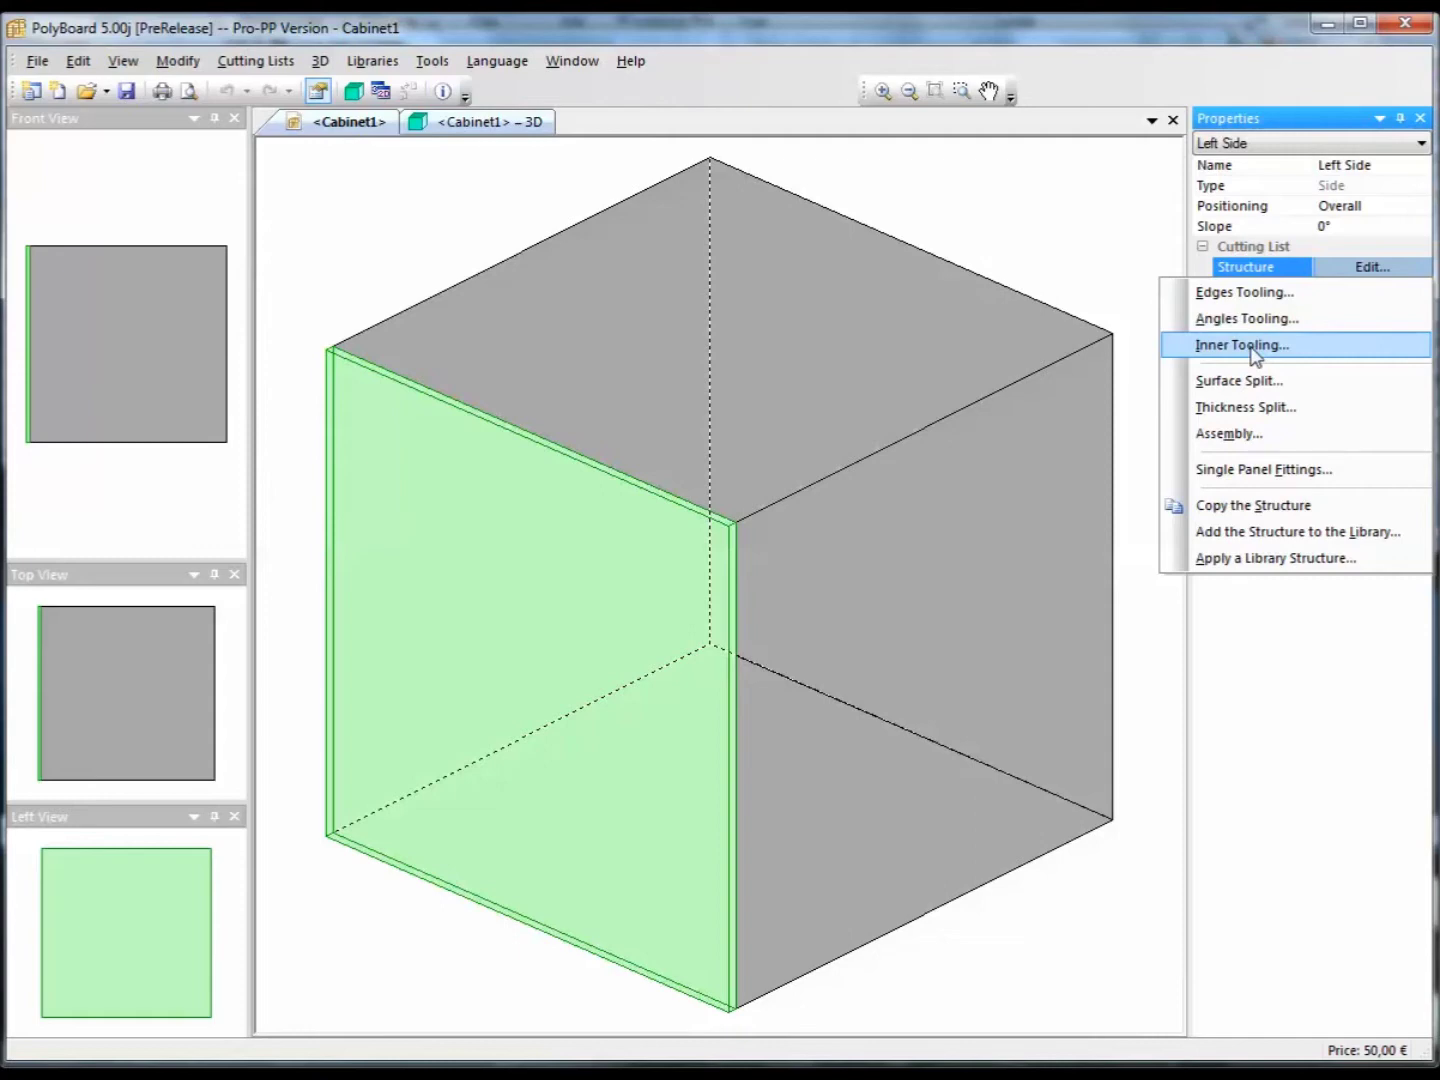
{"action": "left_click", "coordinate": [1373, 268]}
{"action": "left_click", "coordinate": [1374, 268]}
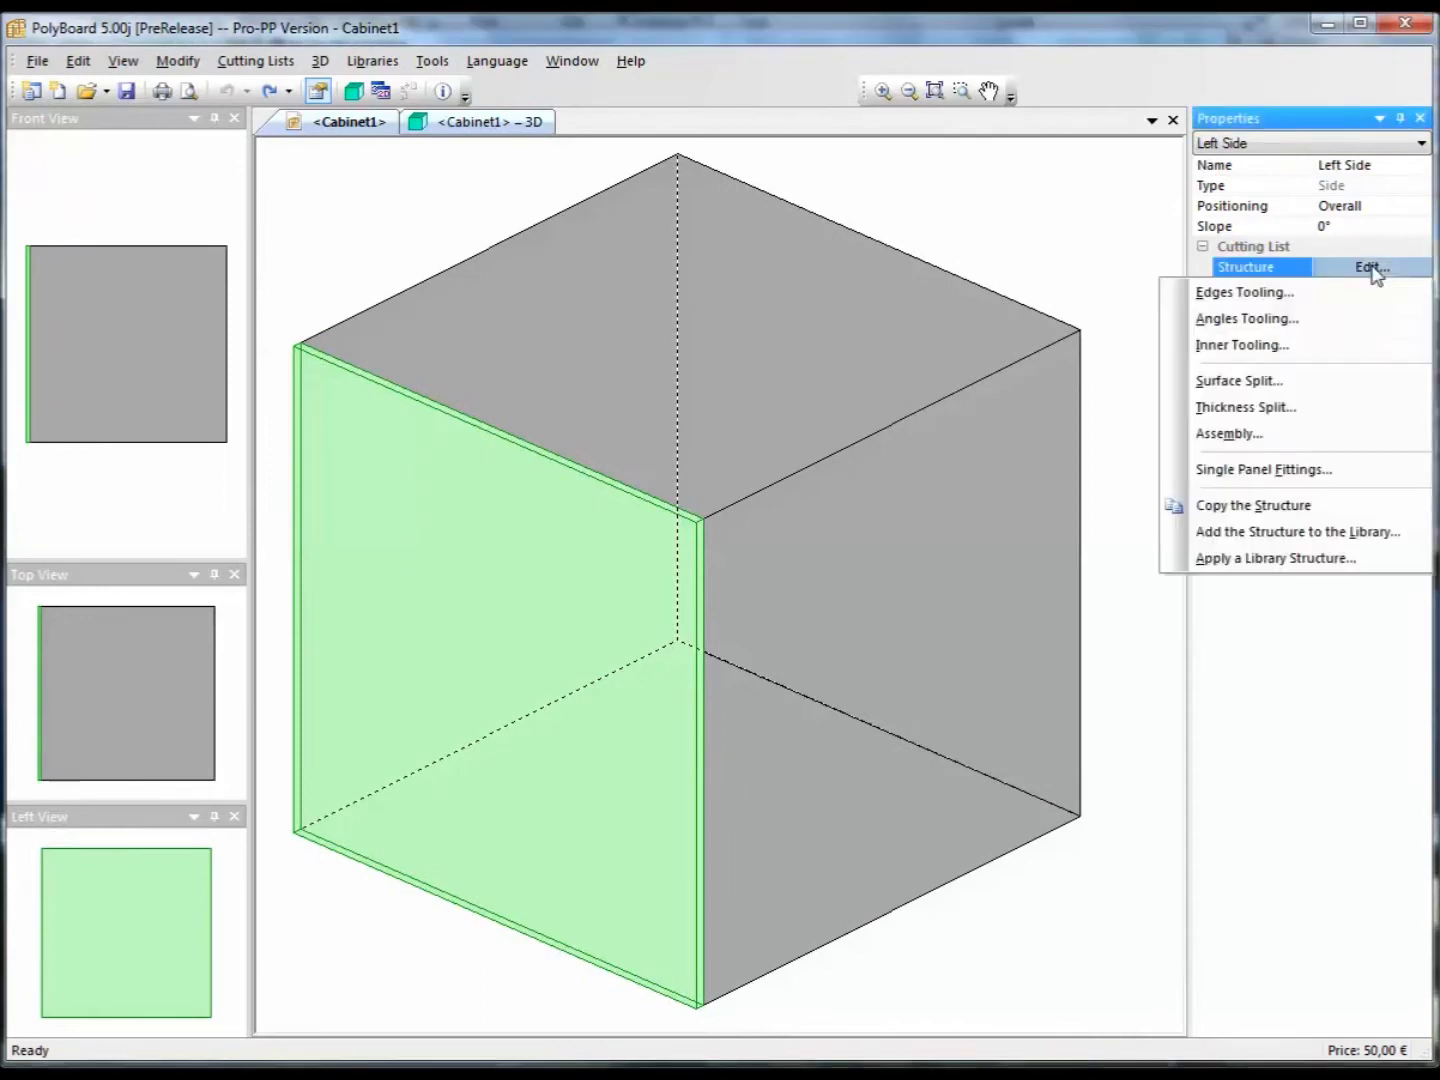
{"action": "left_click", "coordinate": [1268, 297]}
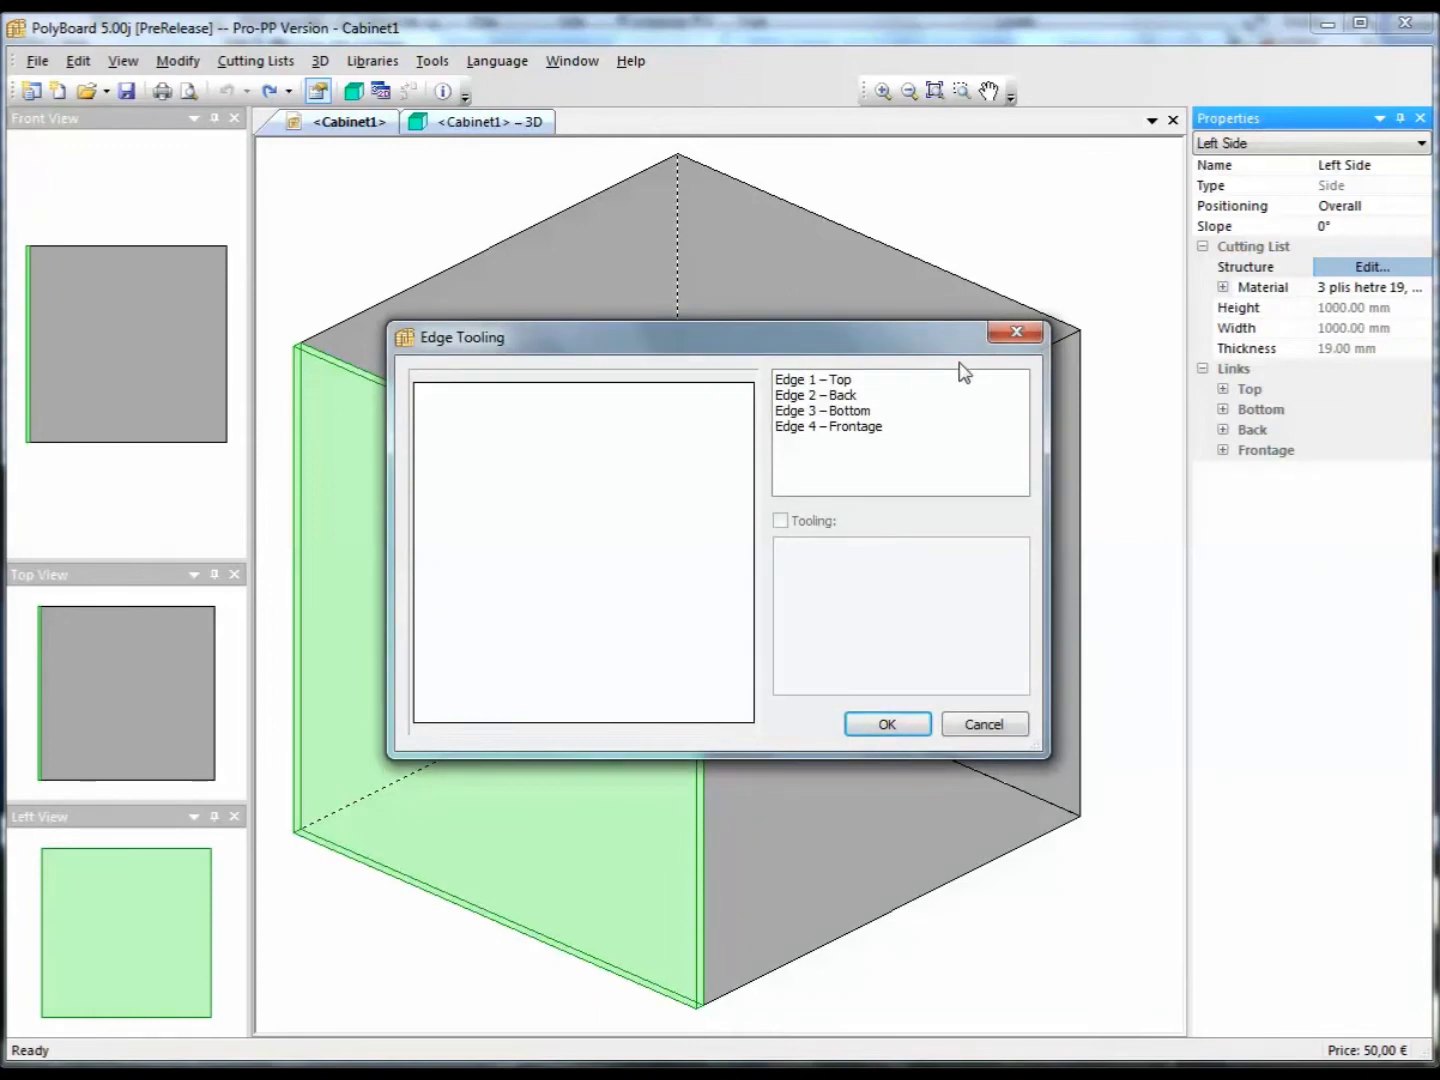
Step: Enable tooling on Edge 4 – Frontage of the panel, leaving its edging at <No Edge>
{"action": "left_click", "coordinate": [840, 381]}
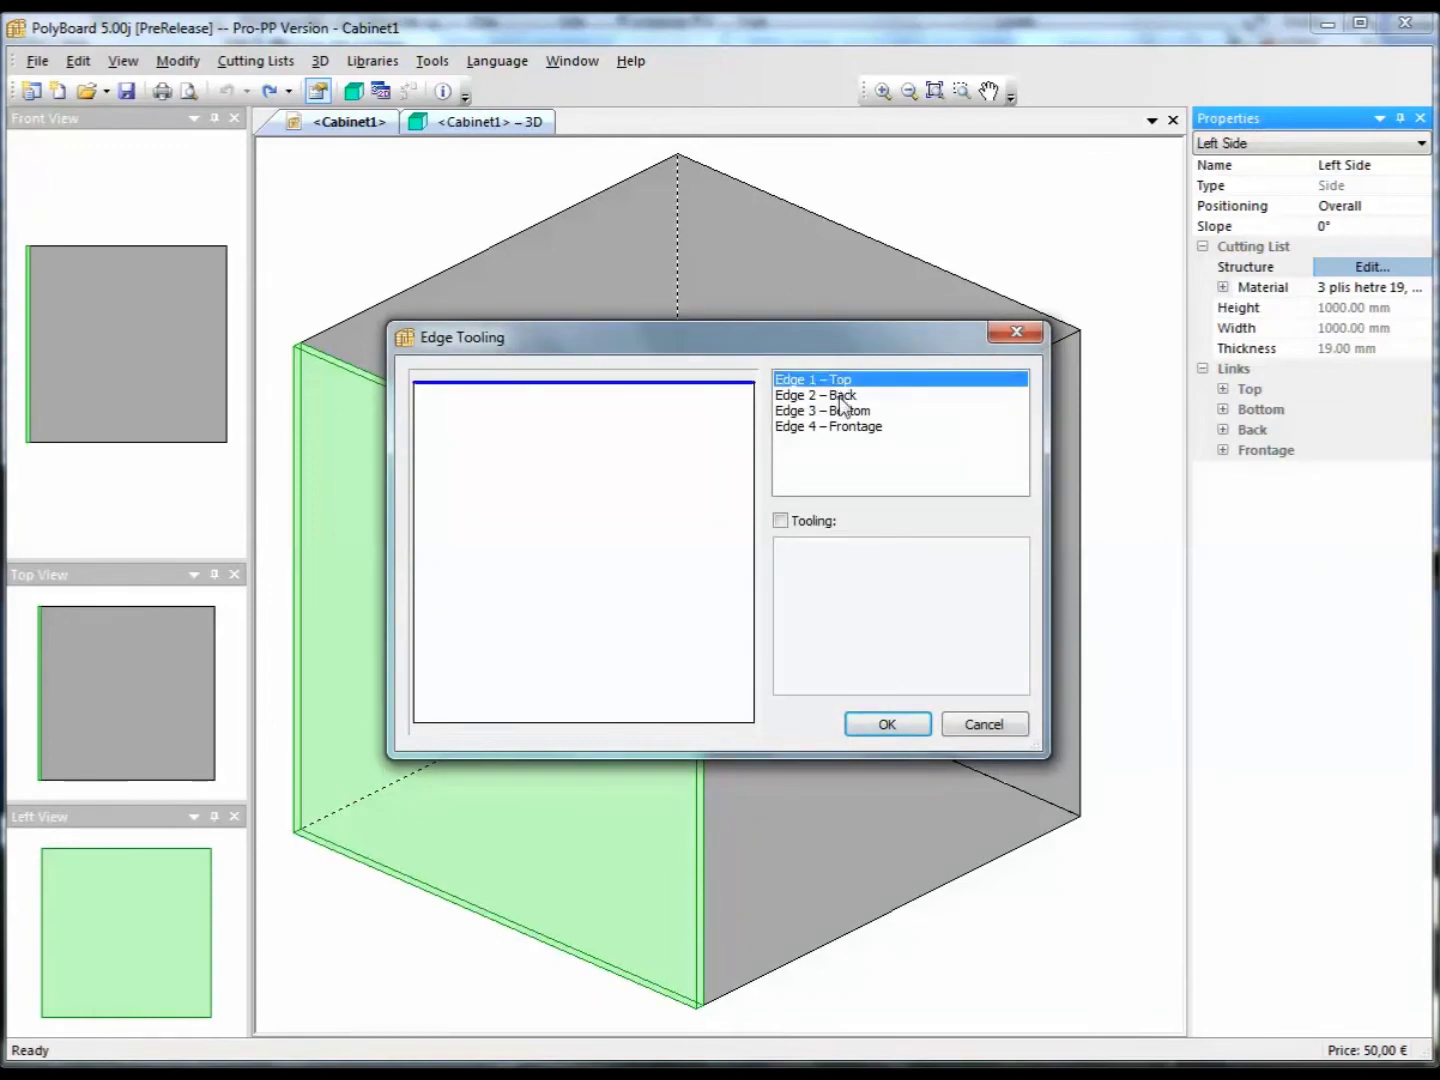
{"action": "left_click", "coordinate": [843, 396]}
{"action": "left_click", "coordinate": [845, 411]}
{"action": "left_click", "coordinate": [849, 427]}
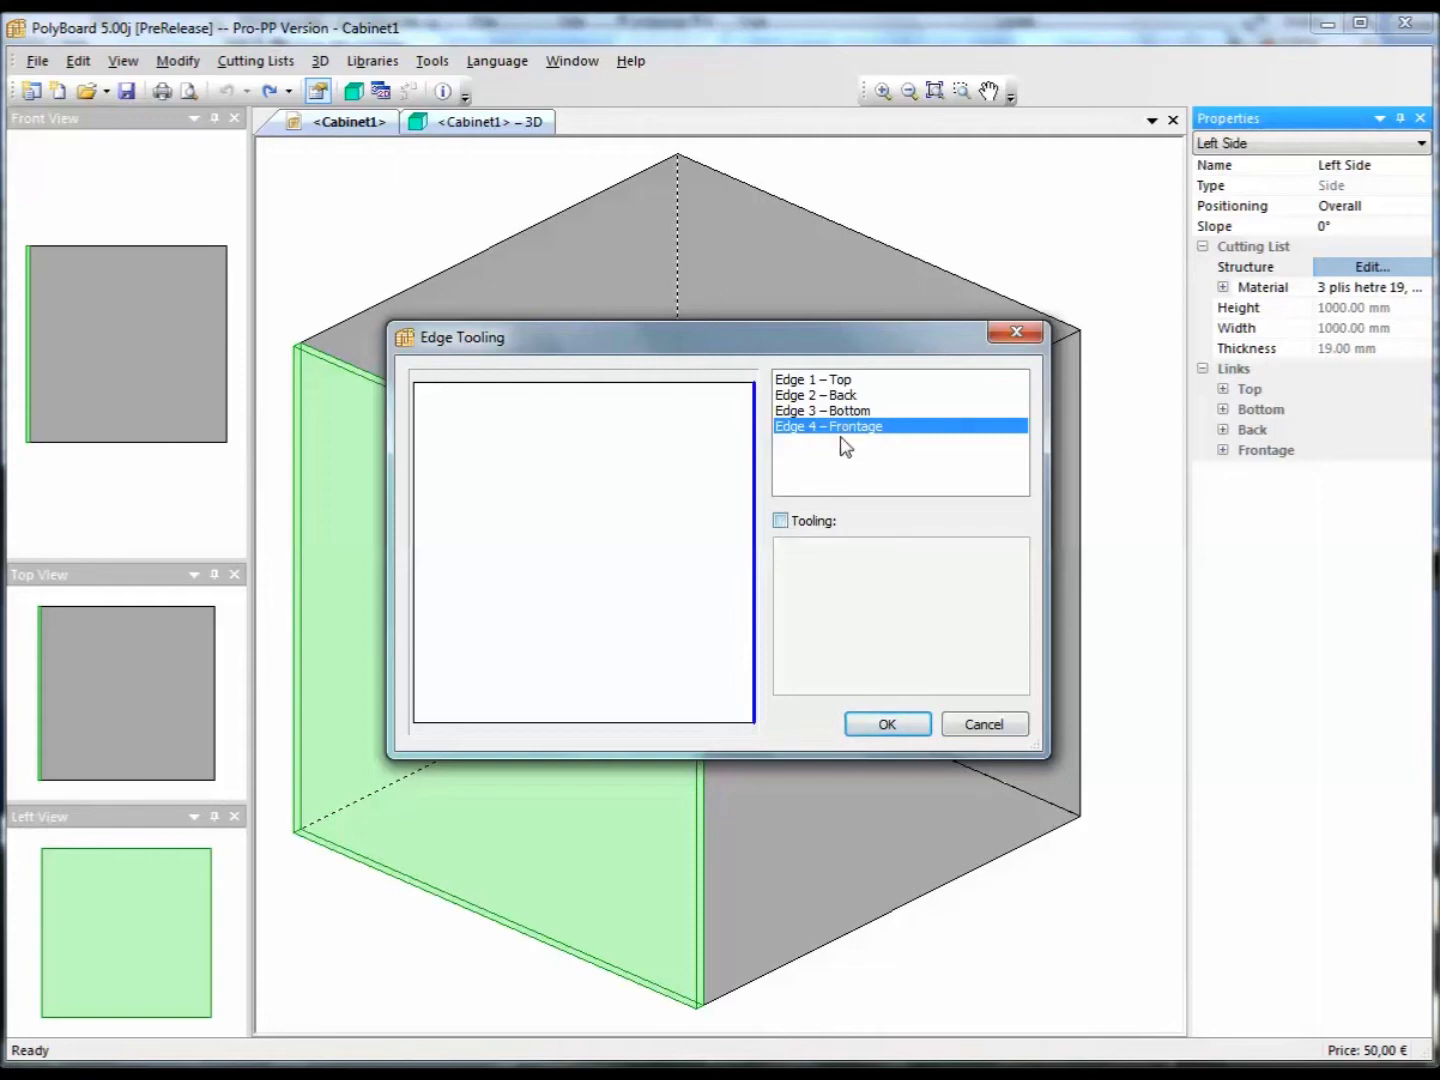
{"action": "left_click", "coordinate": [782, 524]}
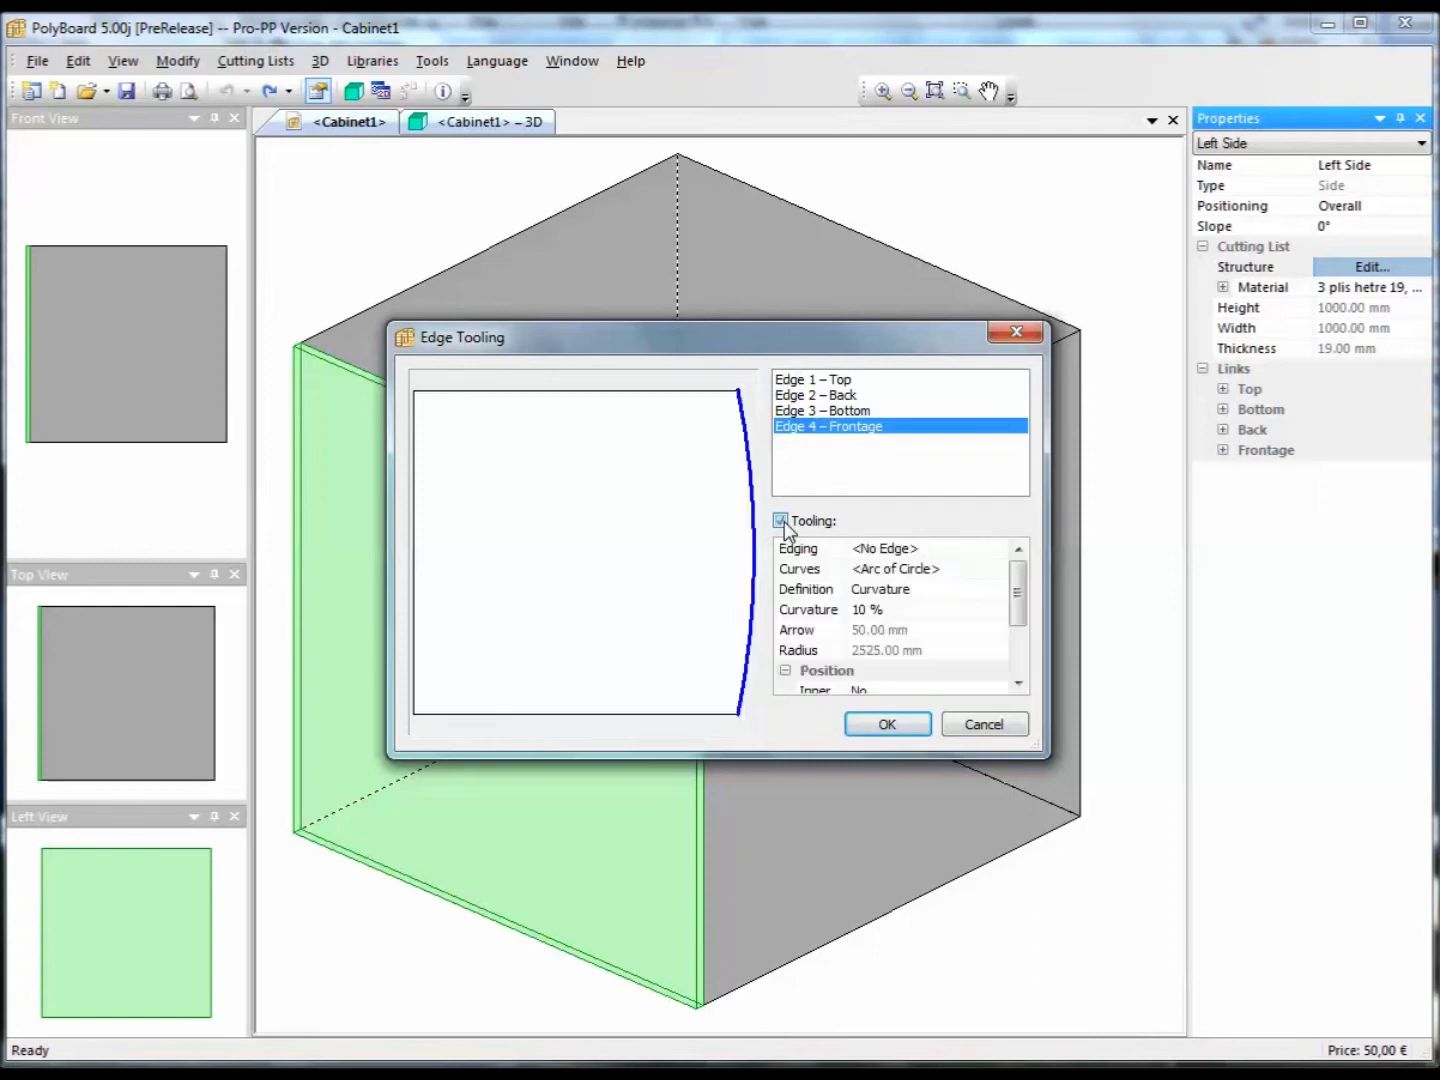
{"action": "left_click", "coordinate": [947, 549]}
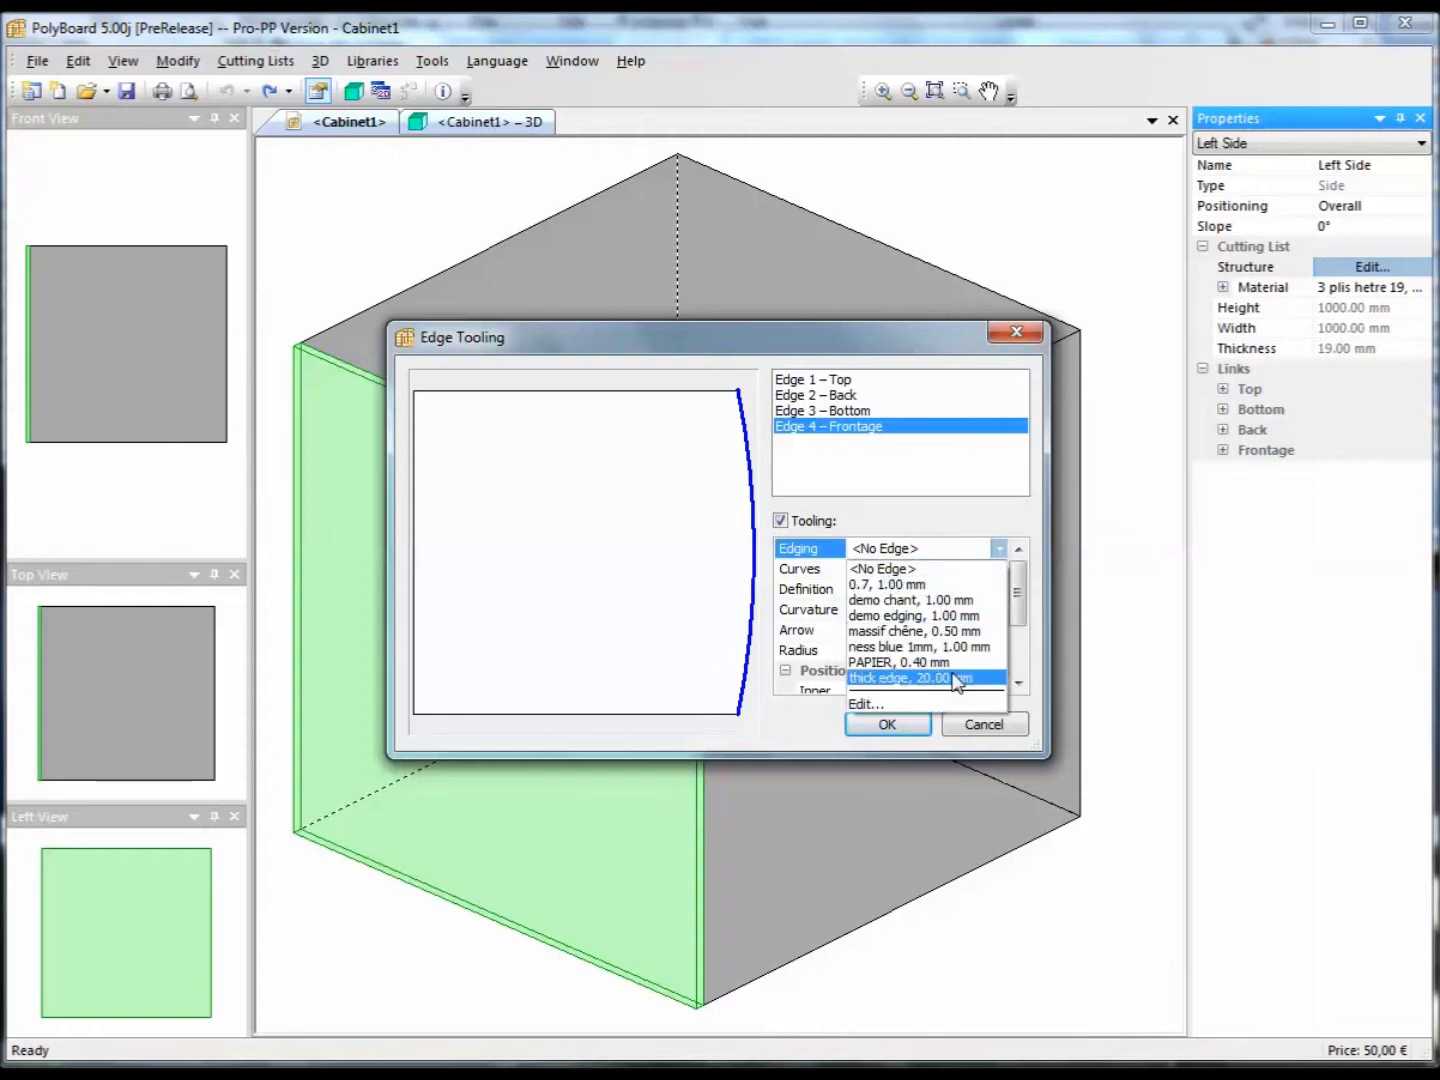
{"action": "left_click", "coordinate": [940, 578]}
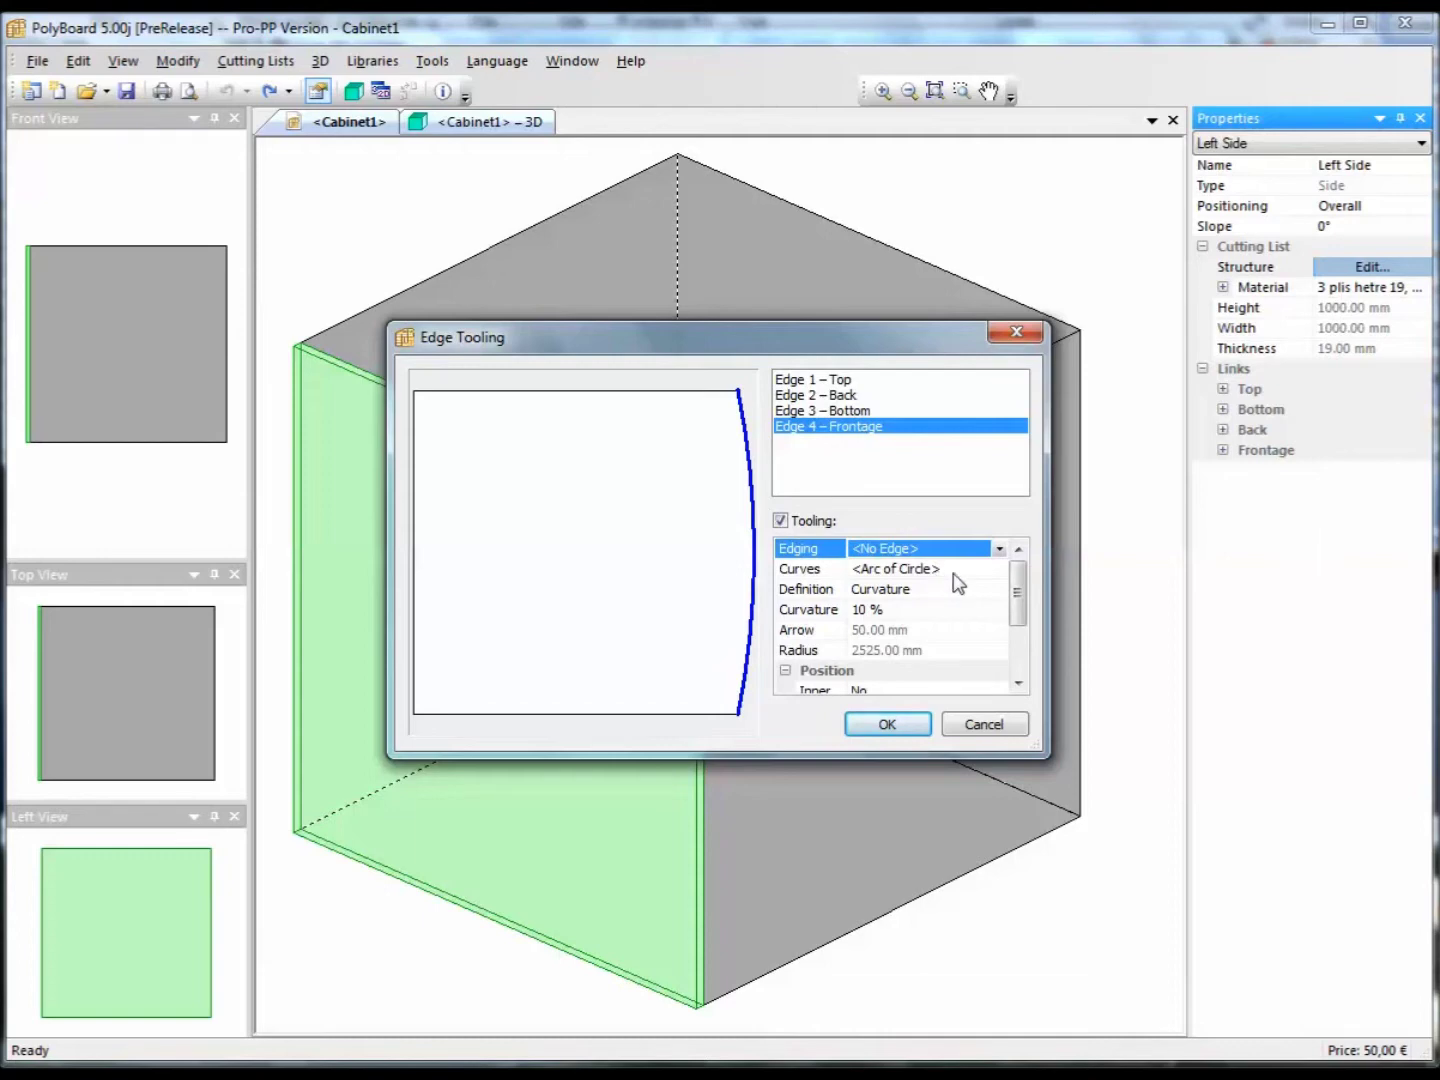
Step: Try the camel, curved end and Vague curves on the panel's frontage edge
{"action": "left_click", "coordinate": [953, 573]}
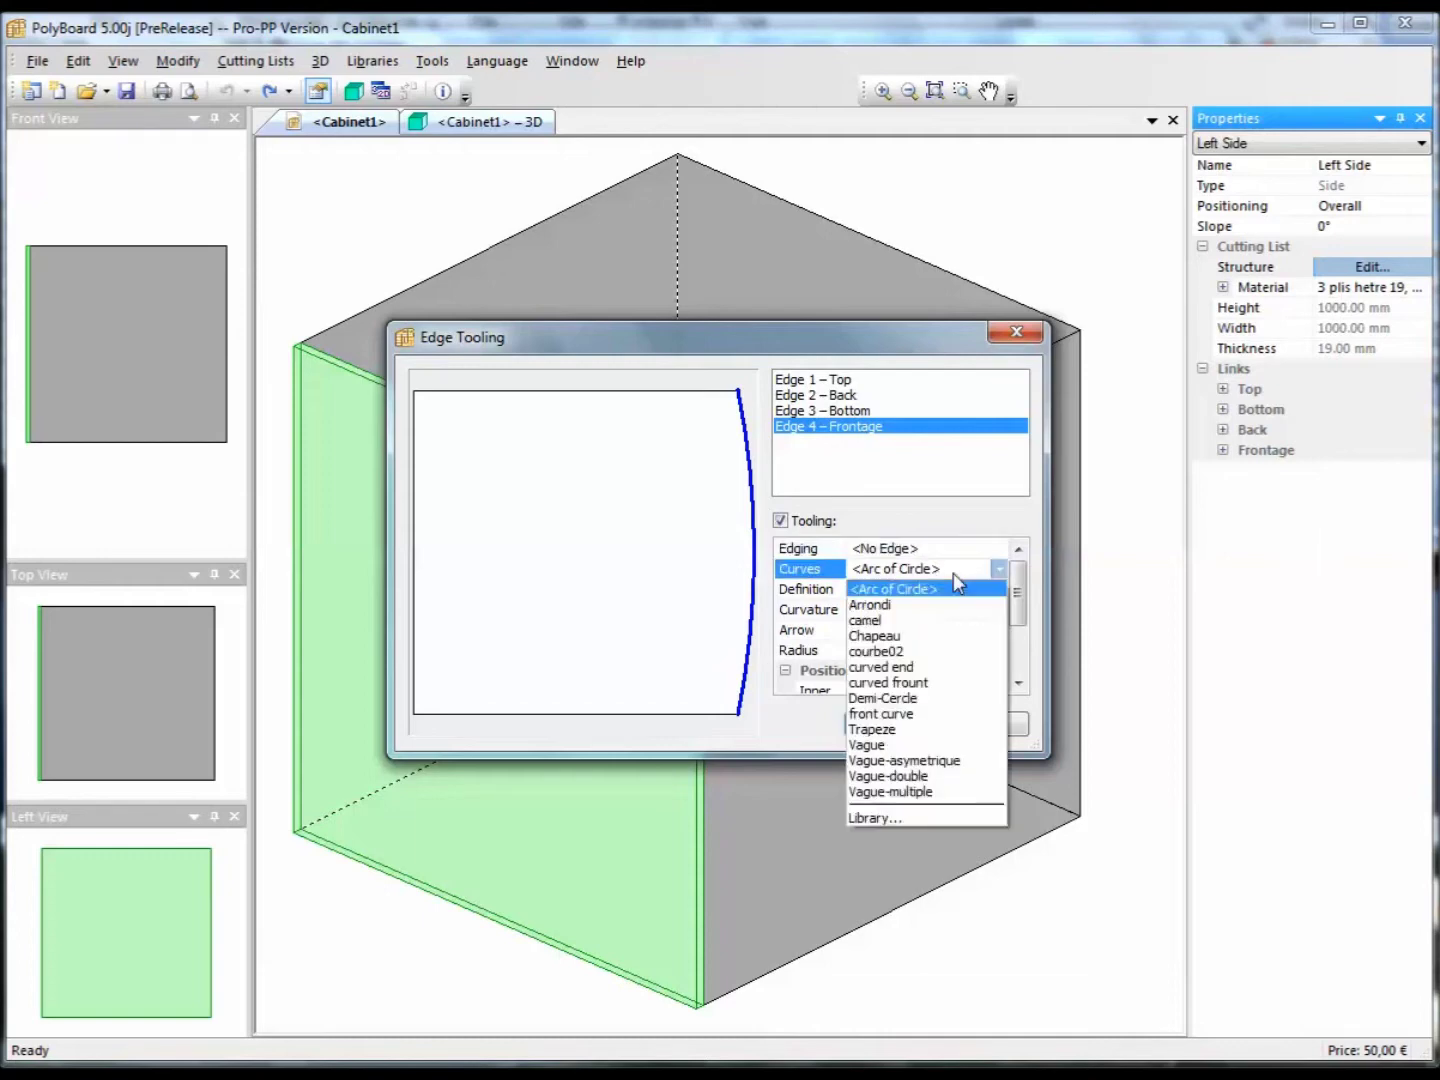
{"action": "left_click", "coordinate": [935, 621]}
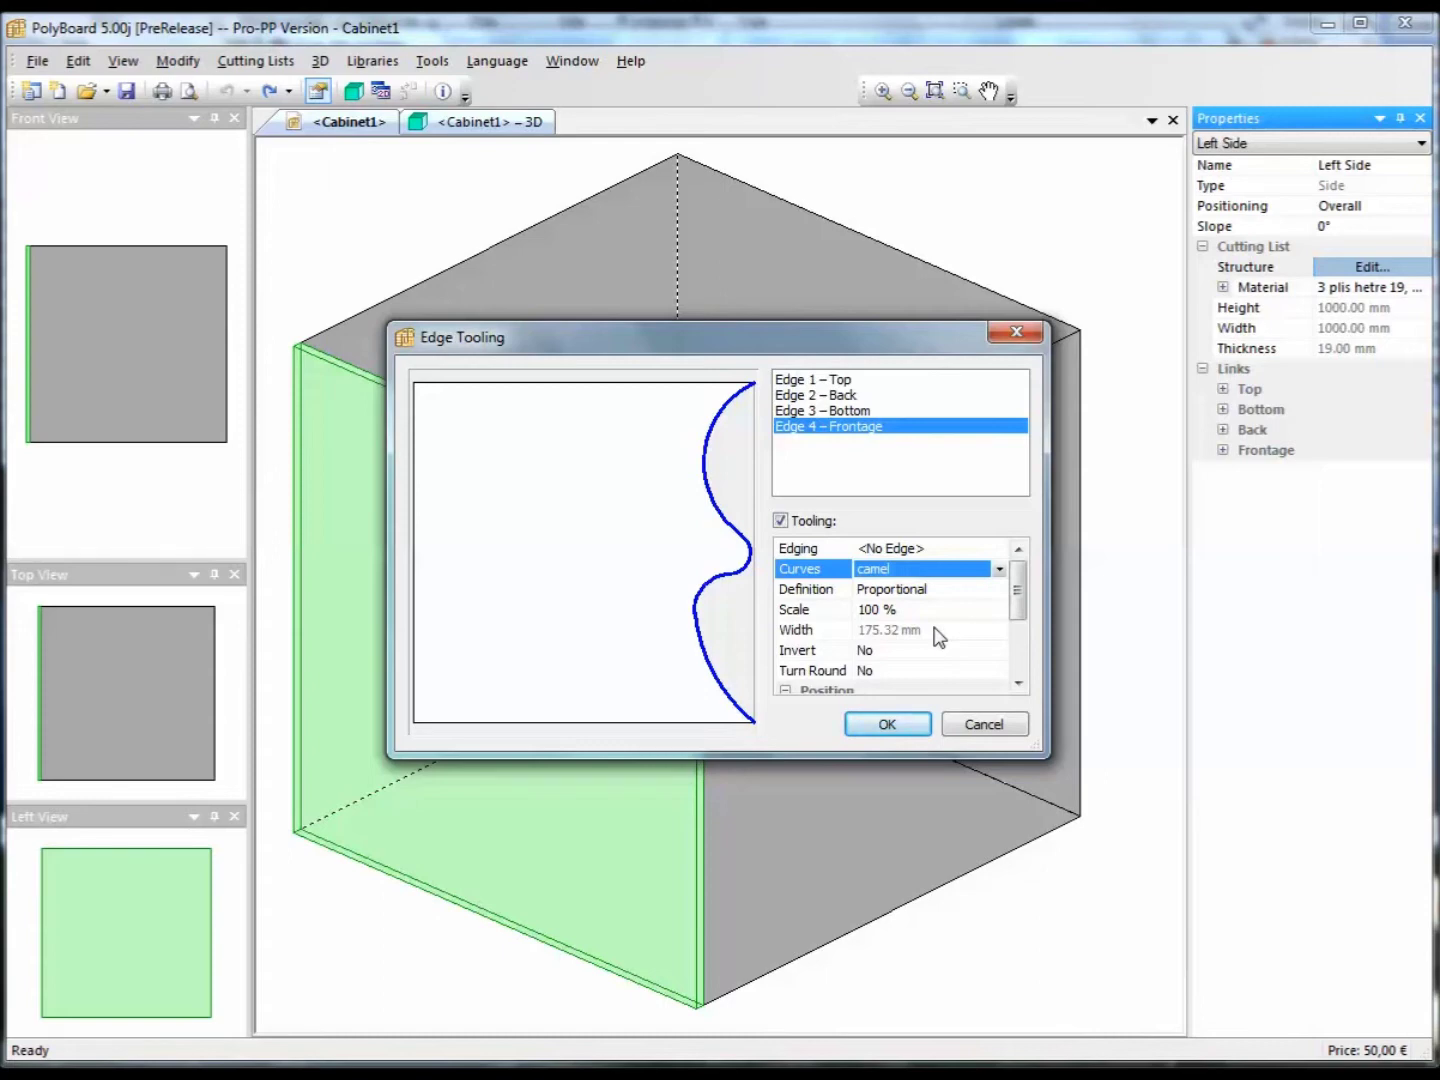
{"action": "left_click", "coordinate": [997, 571]}
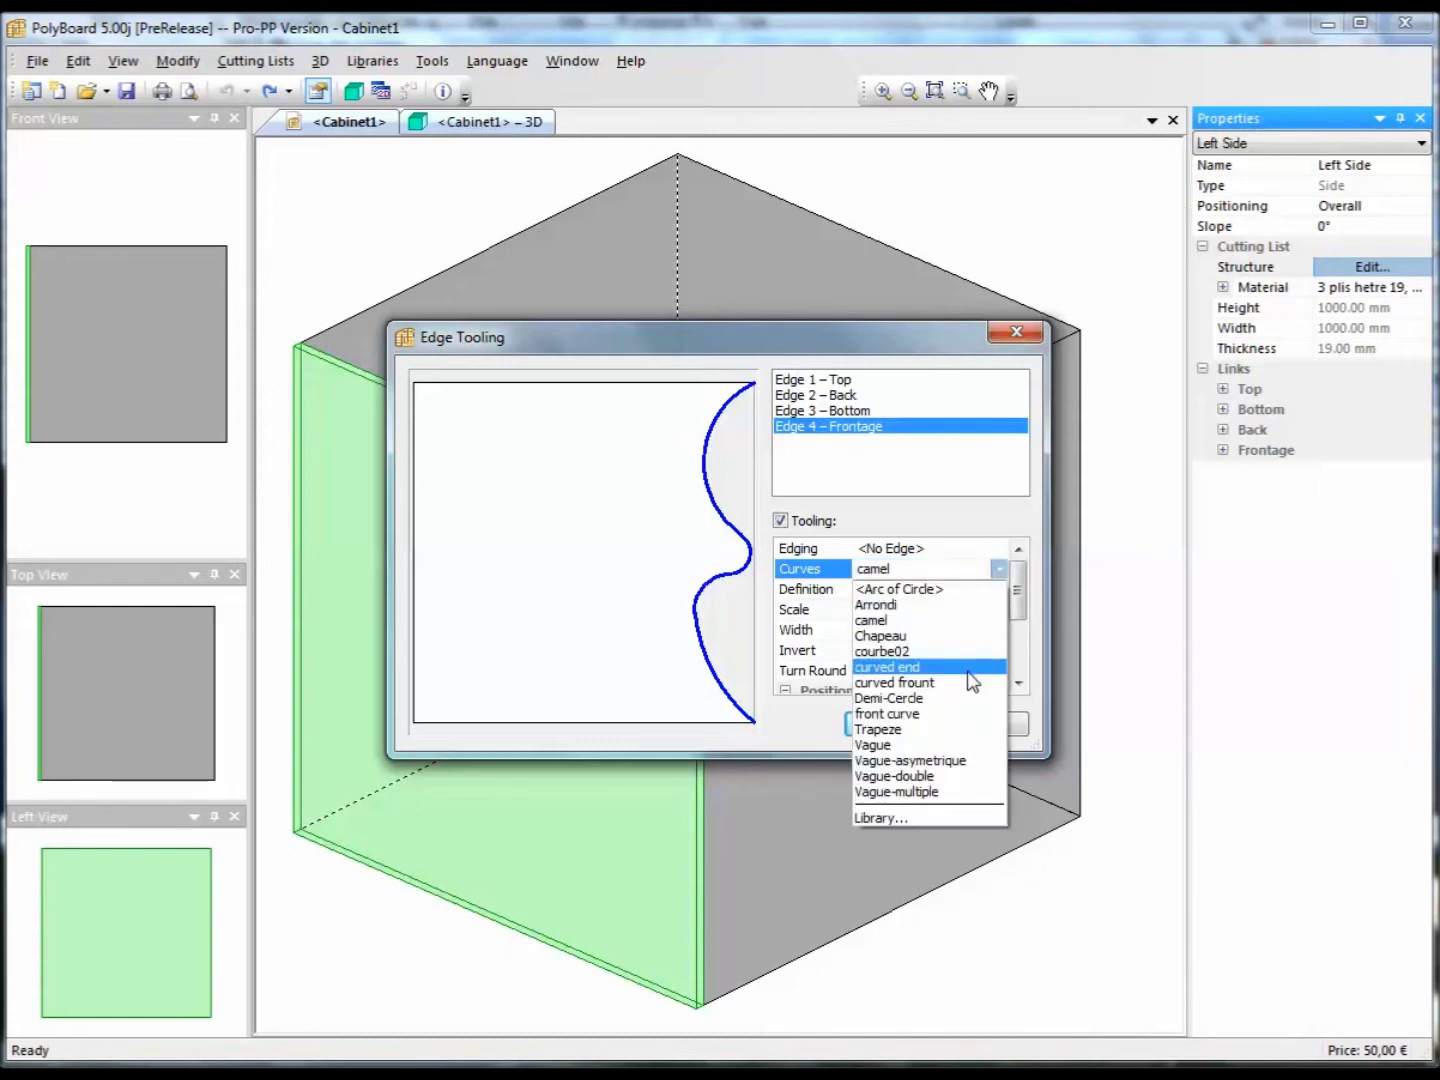
{"action": "left_click", "coordinate": [968, 672]}
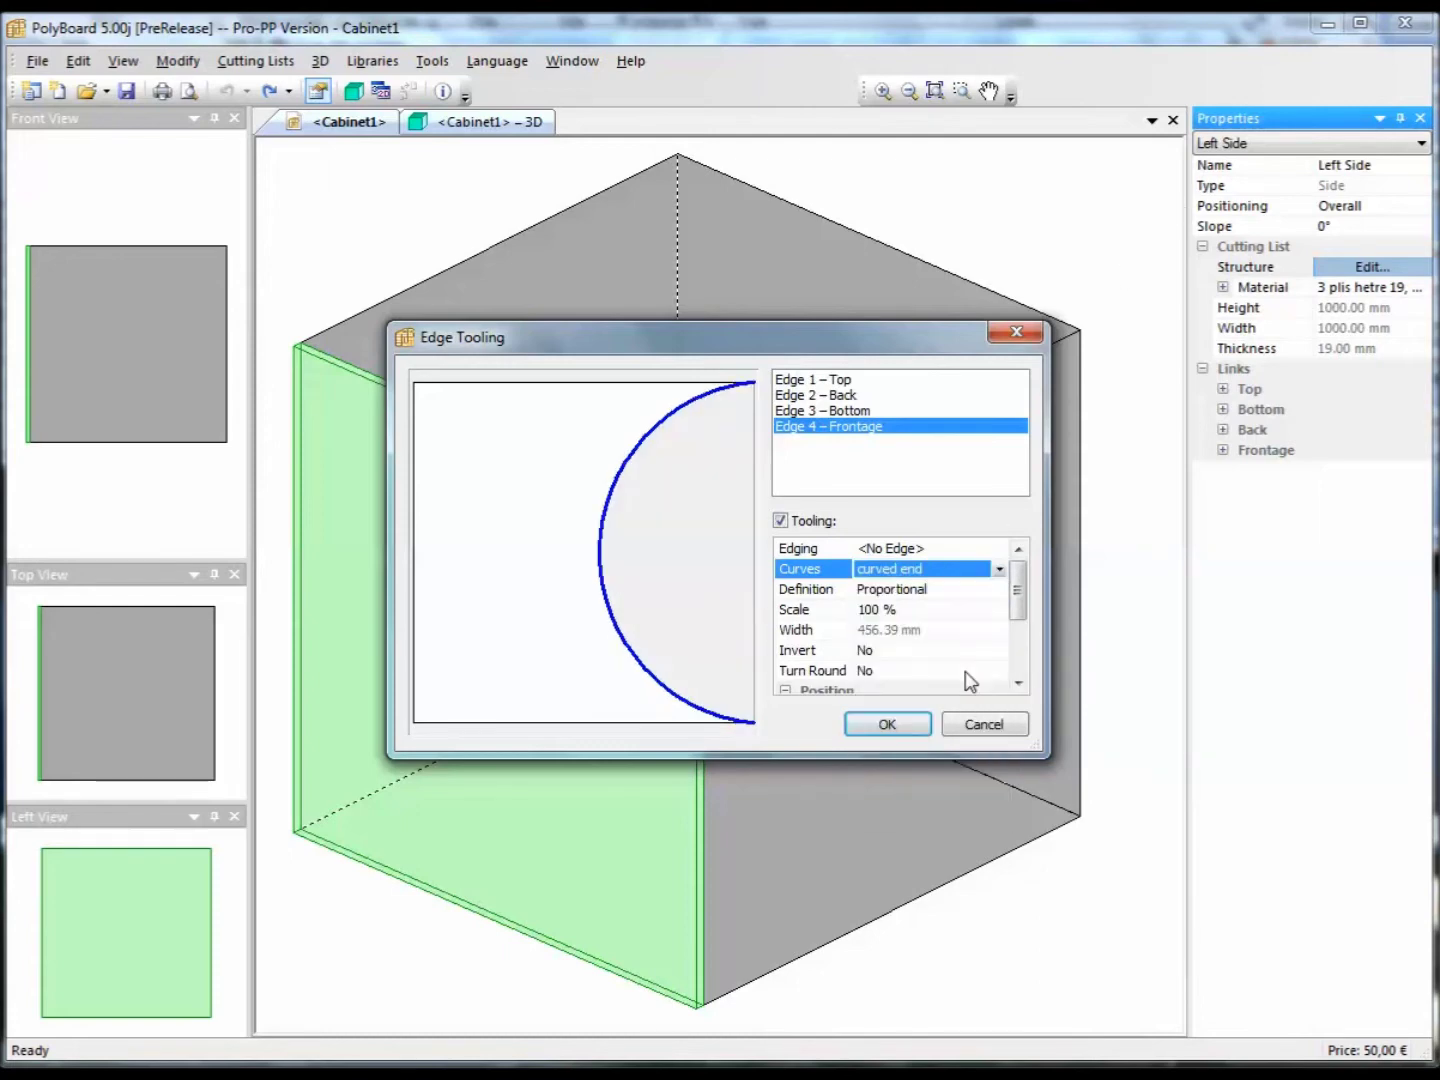
{"action": "left_click", "coordinate": [1000, 568]}
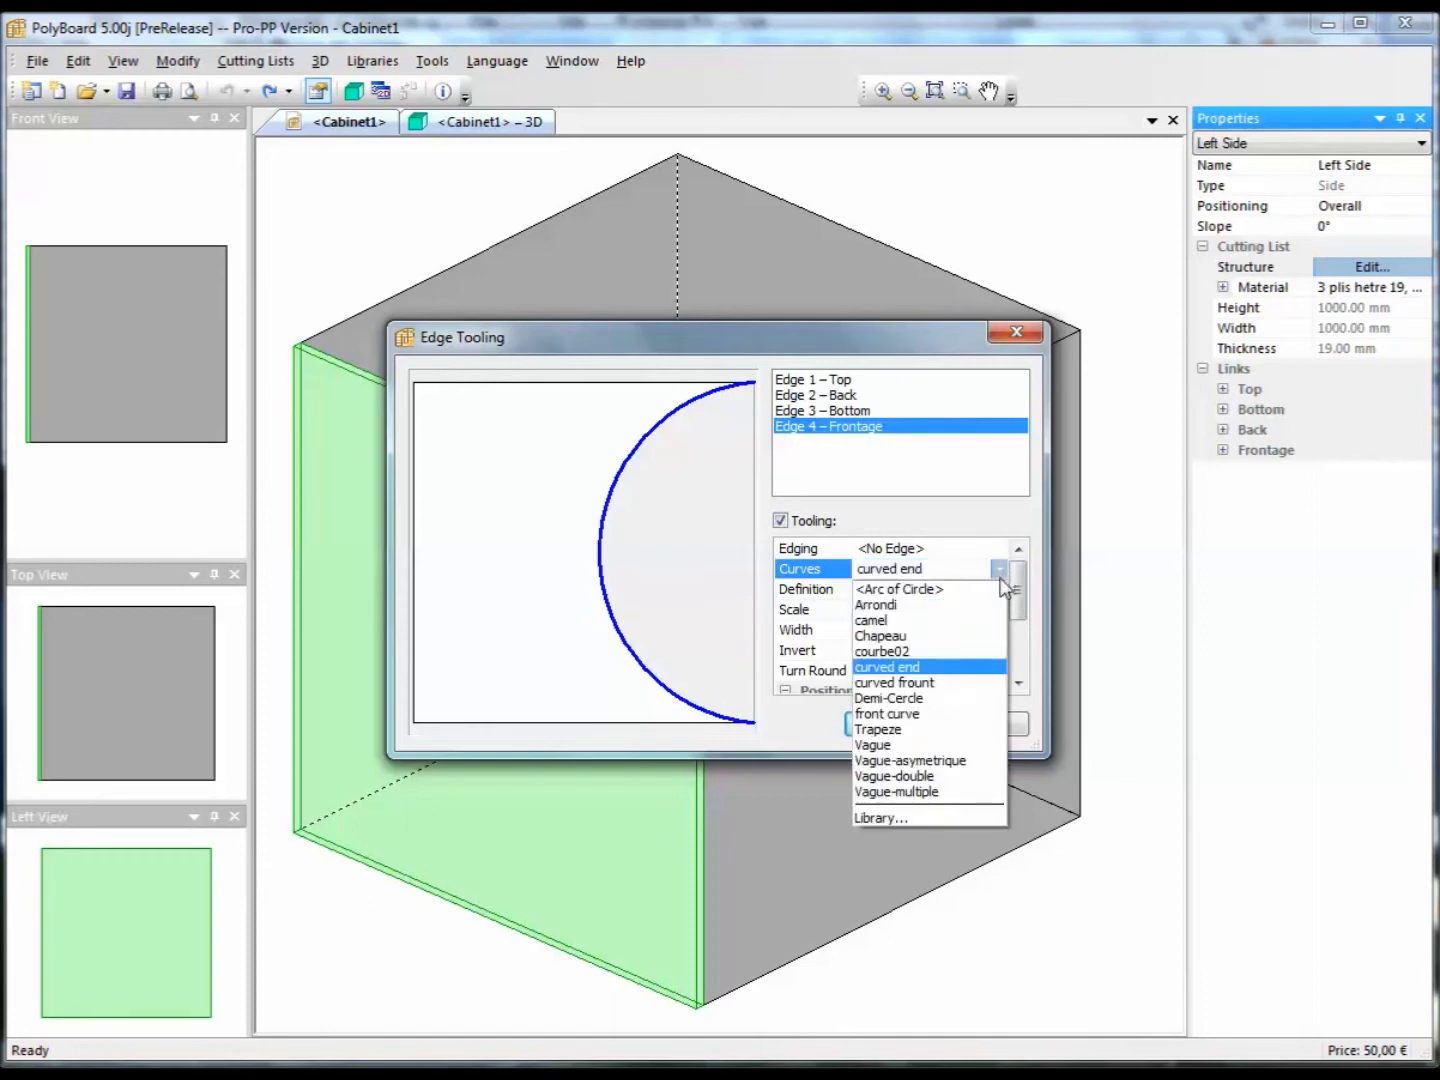
{"action": "left_click", "coordinate": [962, 746]}
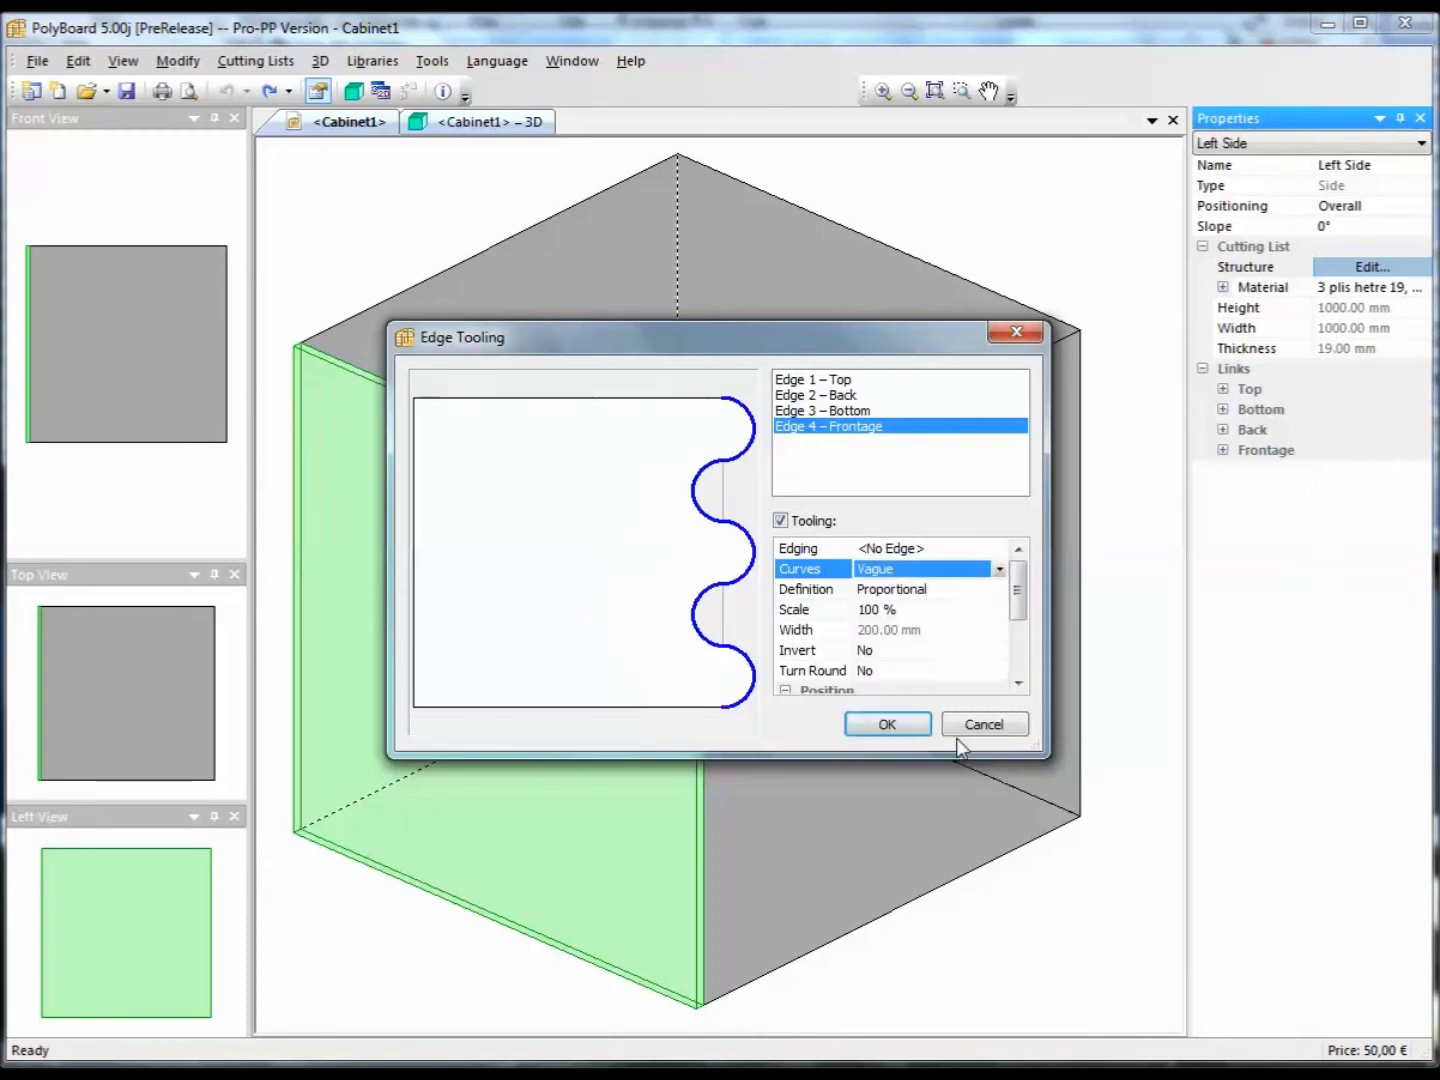
Step: Apply the Vague-double curve to the frontage edge, defined by Distance with a width of 150 mm
{"action": "left_click", "coordinate": [999, 568]}
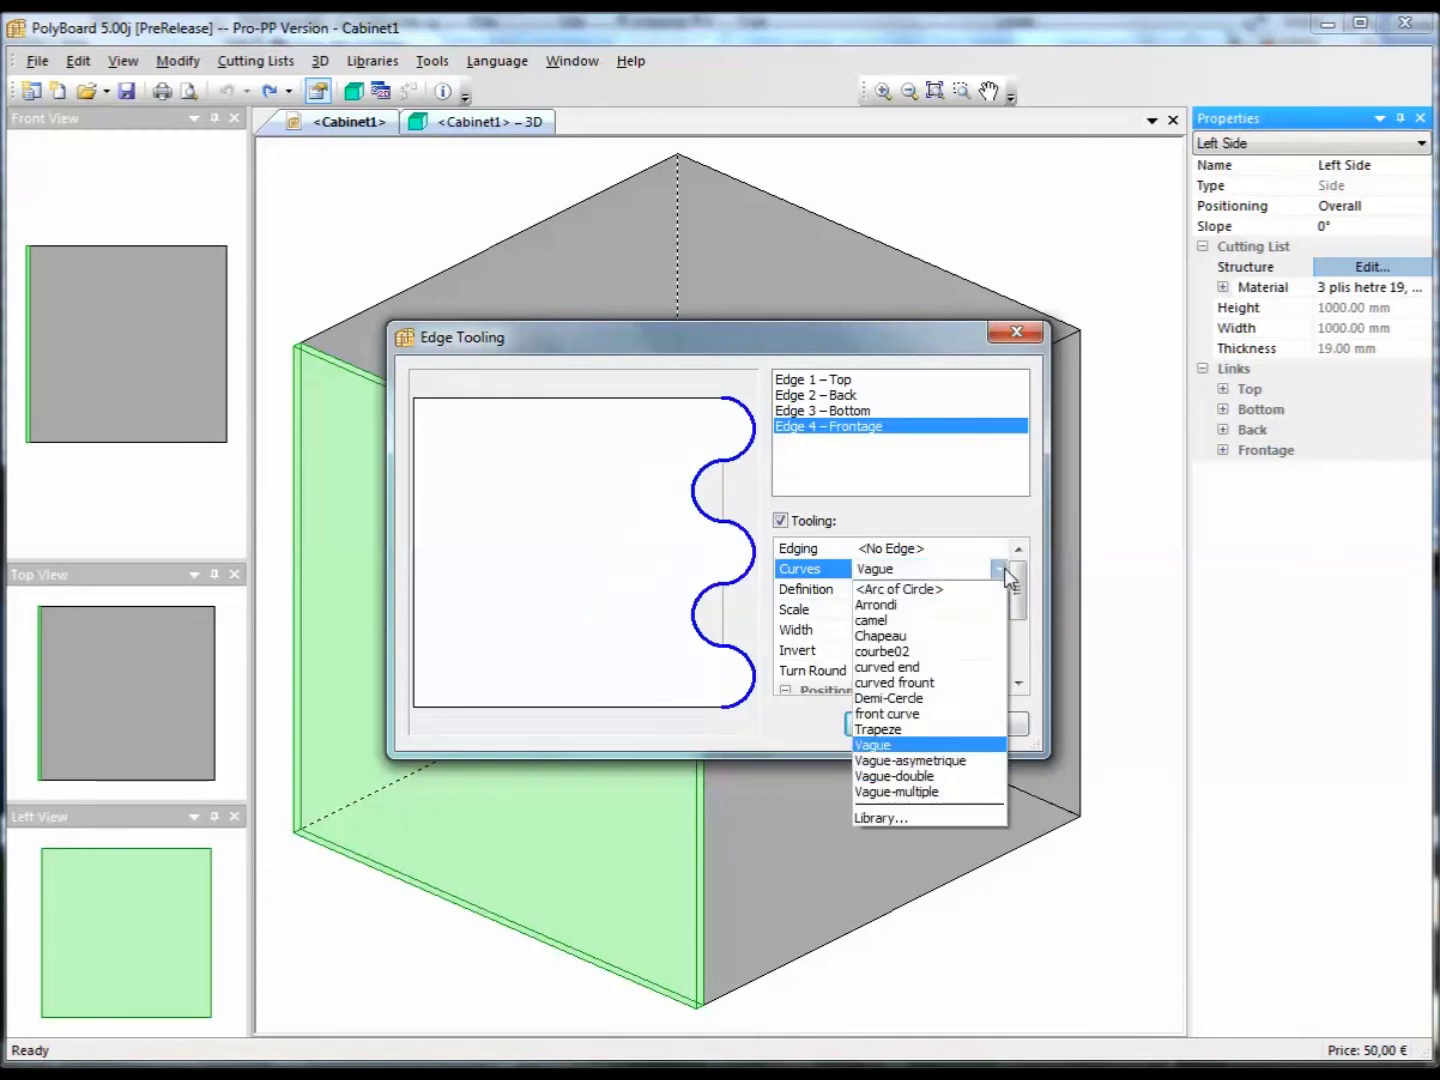
{"action": "left_click", "coordinate": [968, 776]}
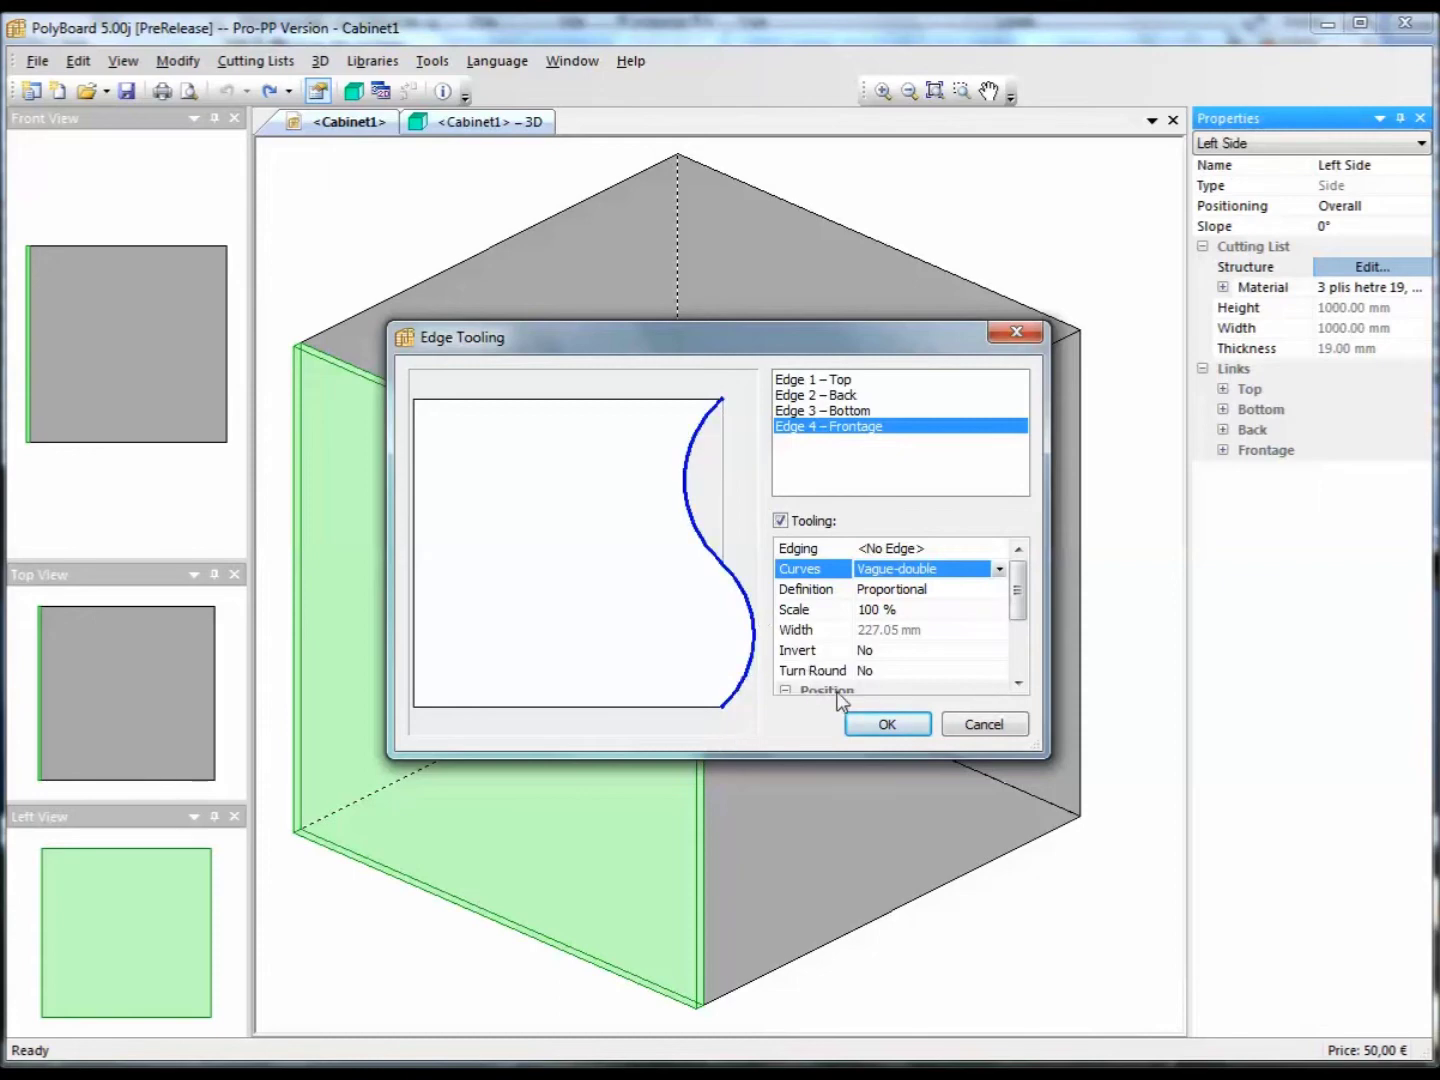
{"action": "left_click", "coordinate": [958, 593]}
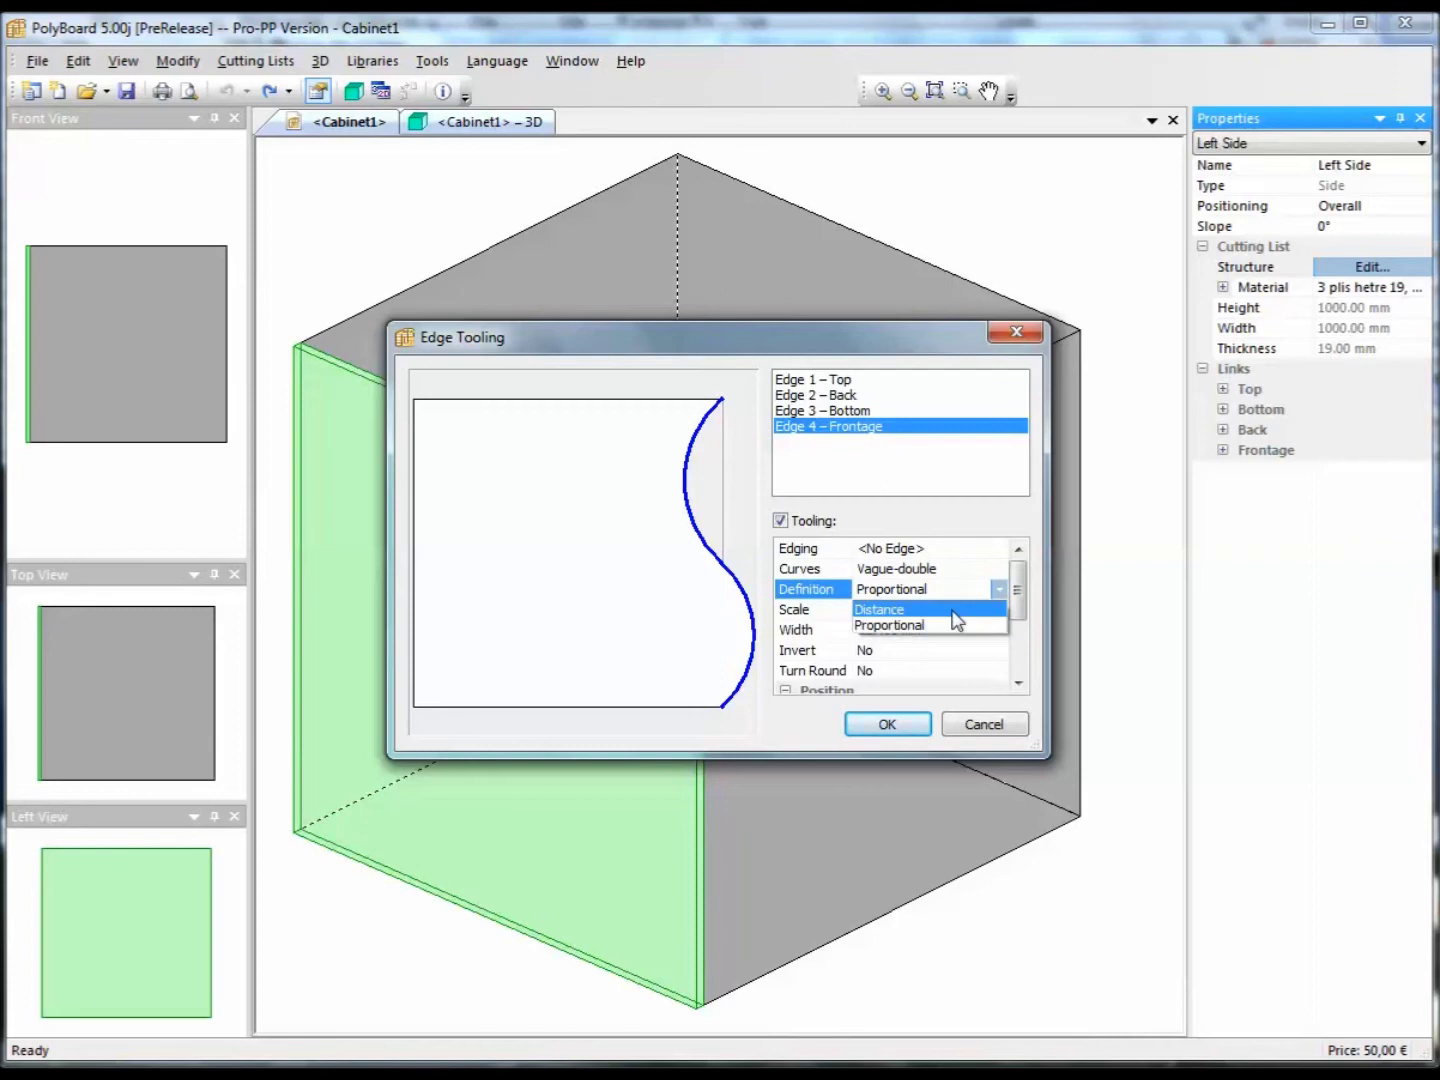
{"action": "left_click", "coordinate": [954, 609]}
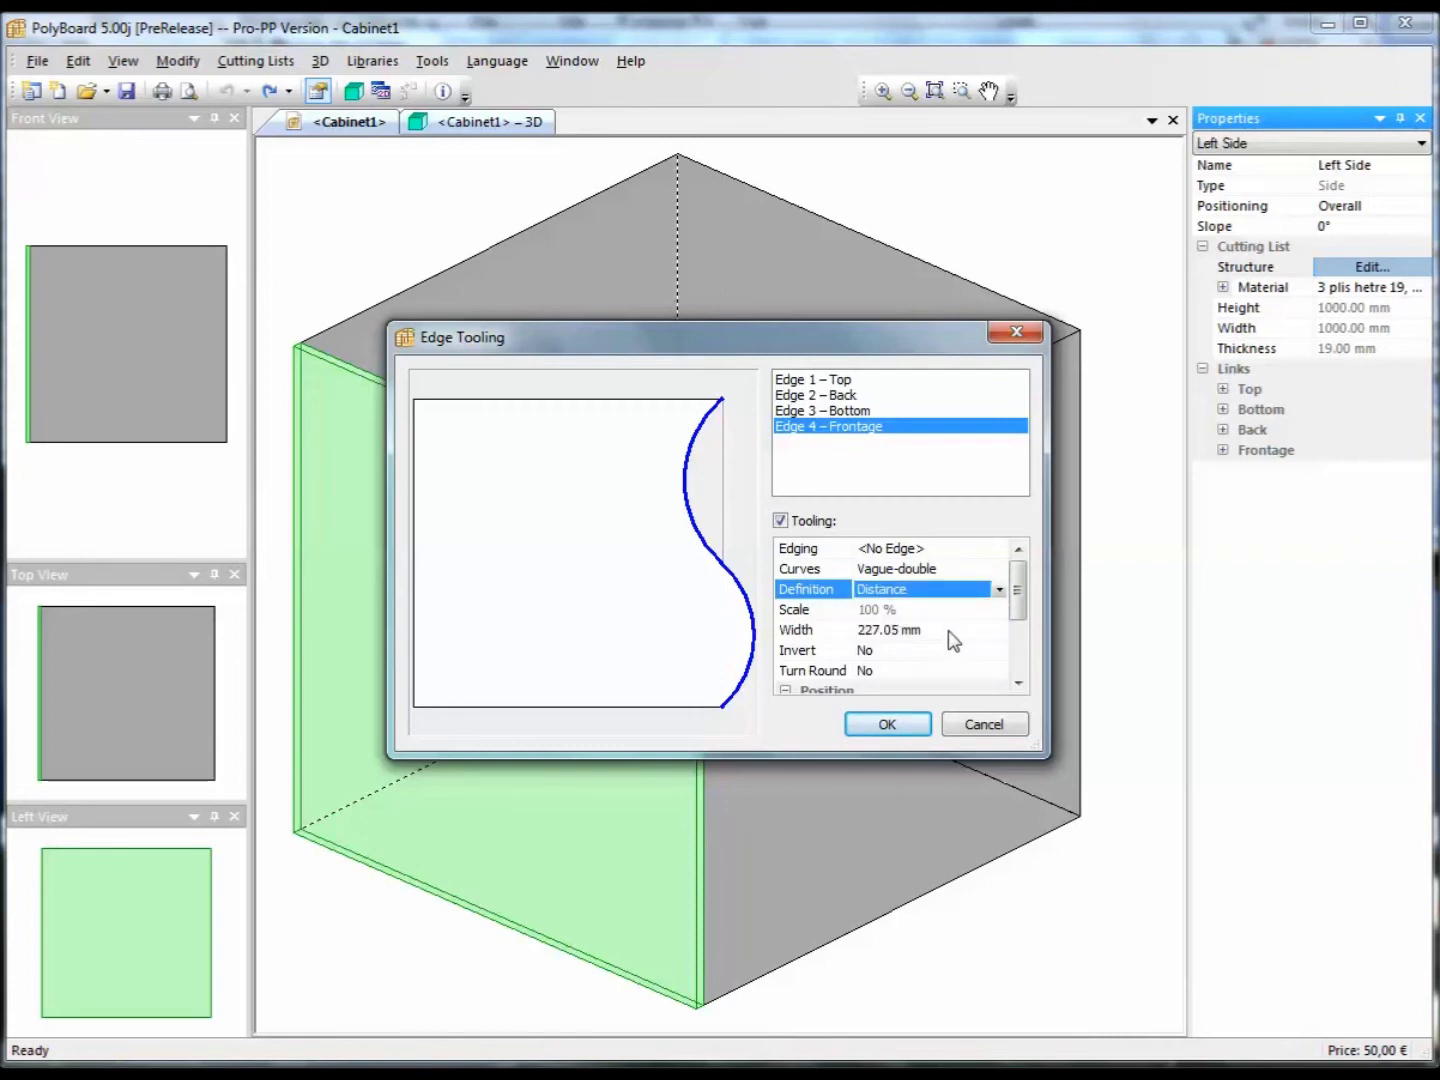
{"action": "left_click", "coordinate": [930, 631]}
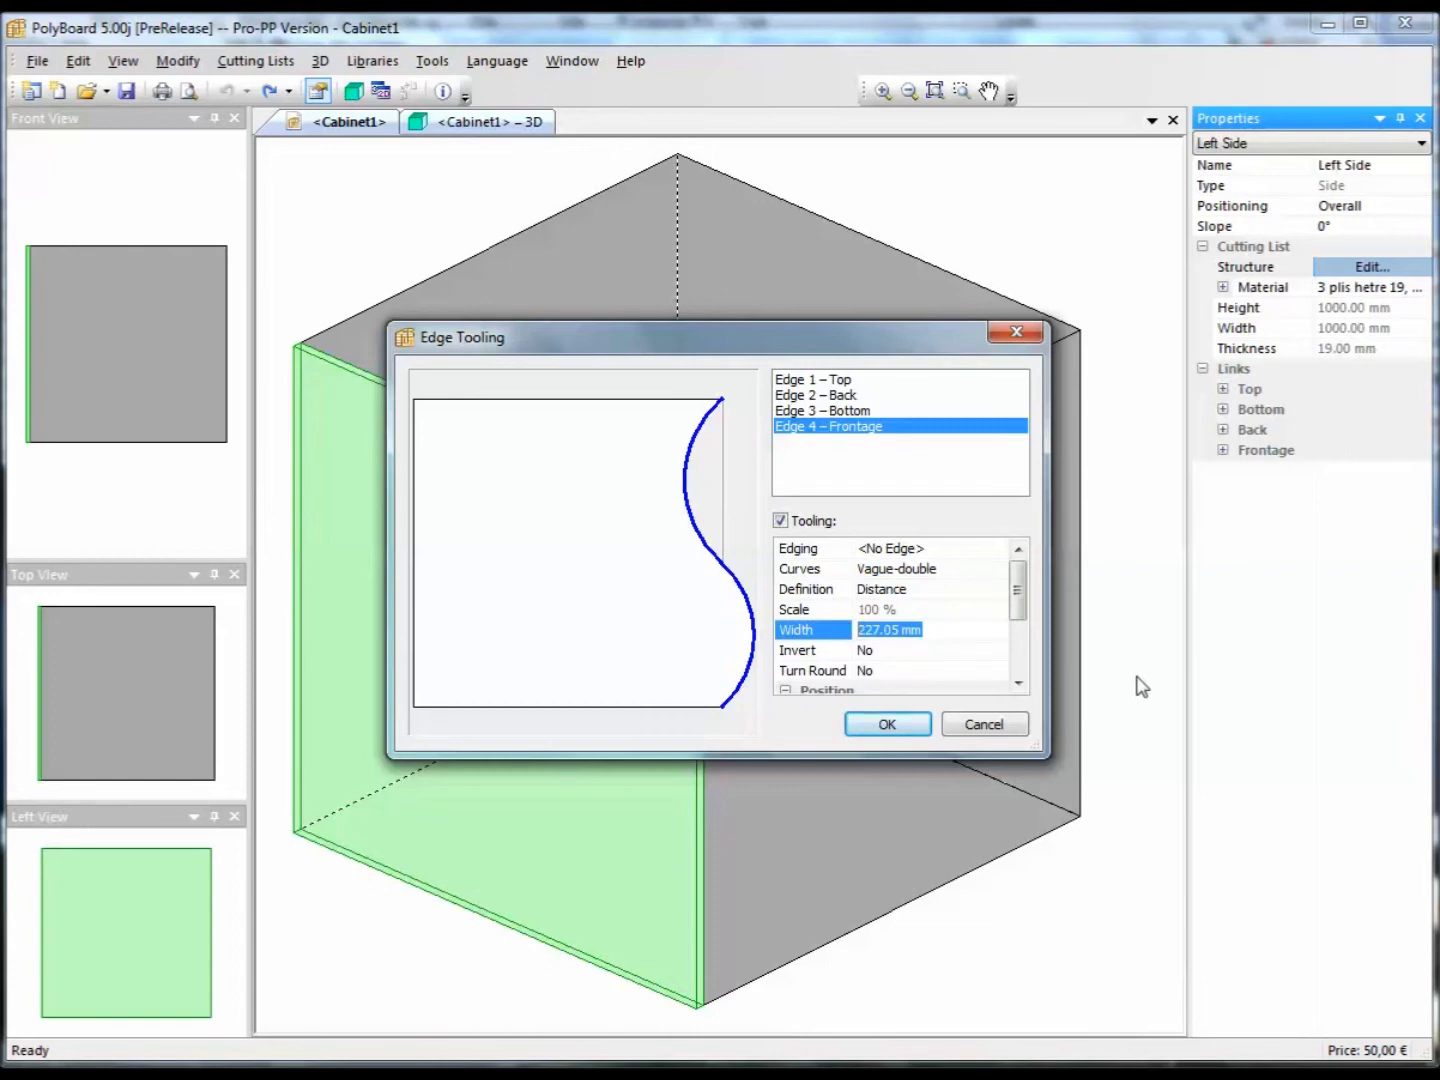
{"action": "type", "text": "150"}
{"action": "key", "text": "Return"}
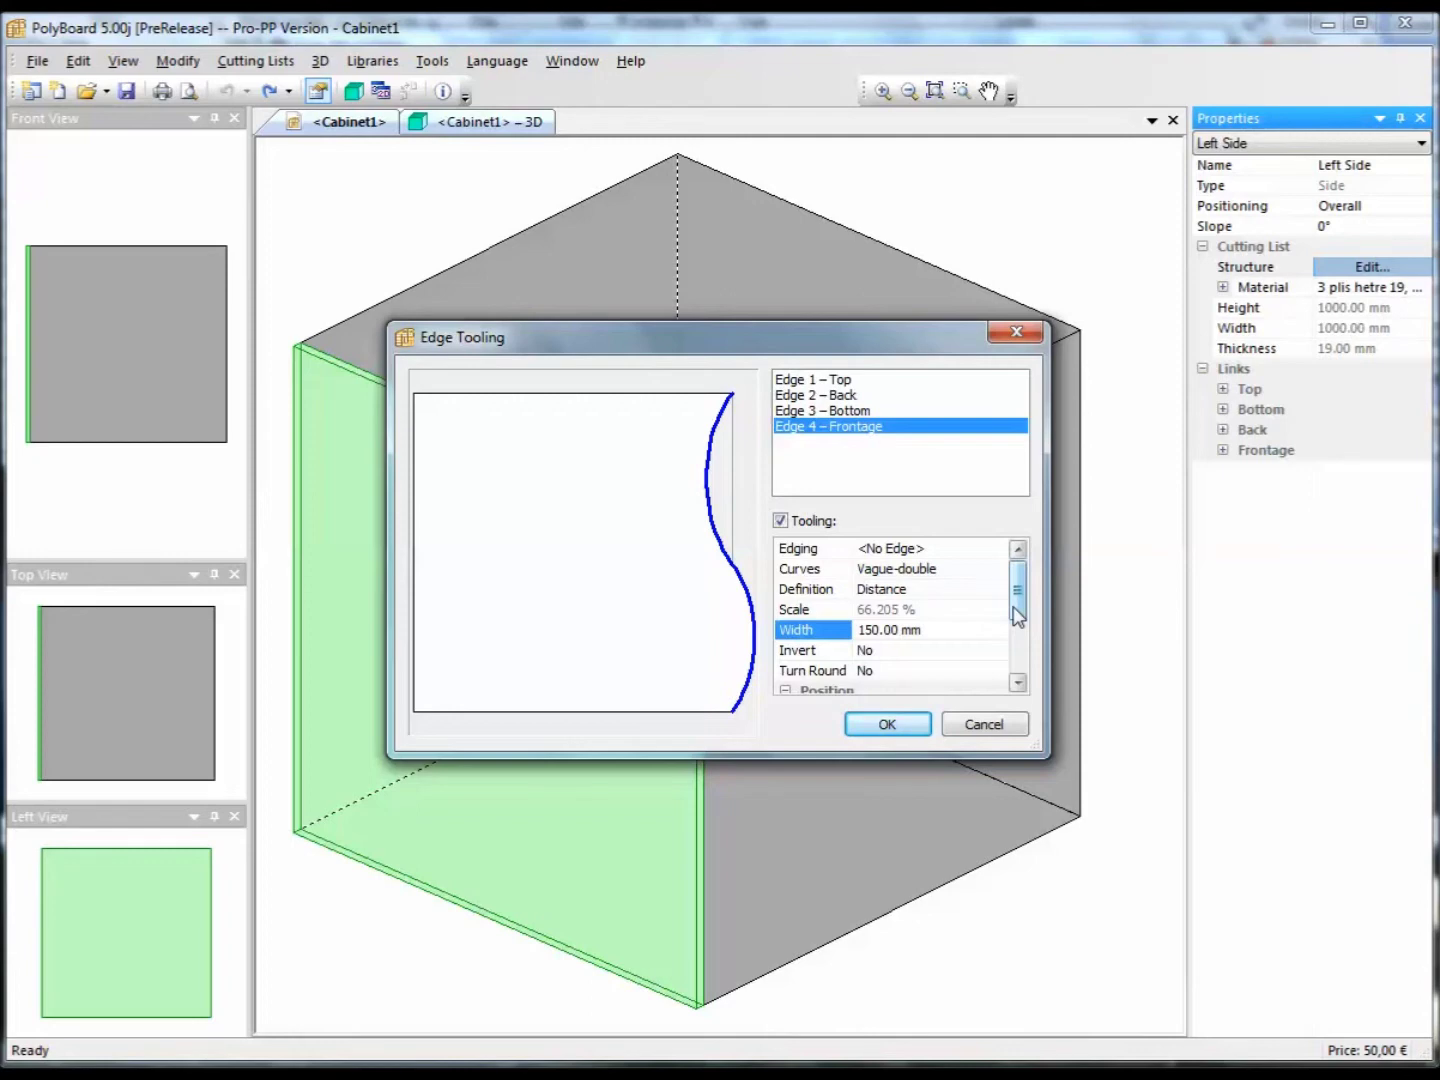
Step: Set both Invert and Turn Round to Yes for the frontage edge's curve
{"action": "scroll", "coordinate": [1017, 615], "scroll_direction": "down", "scroll_amount": 1}
{"action": "left_click", "coordinate": [948, 631]}
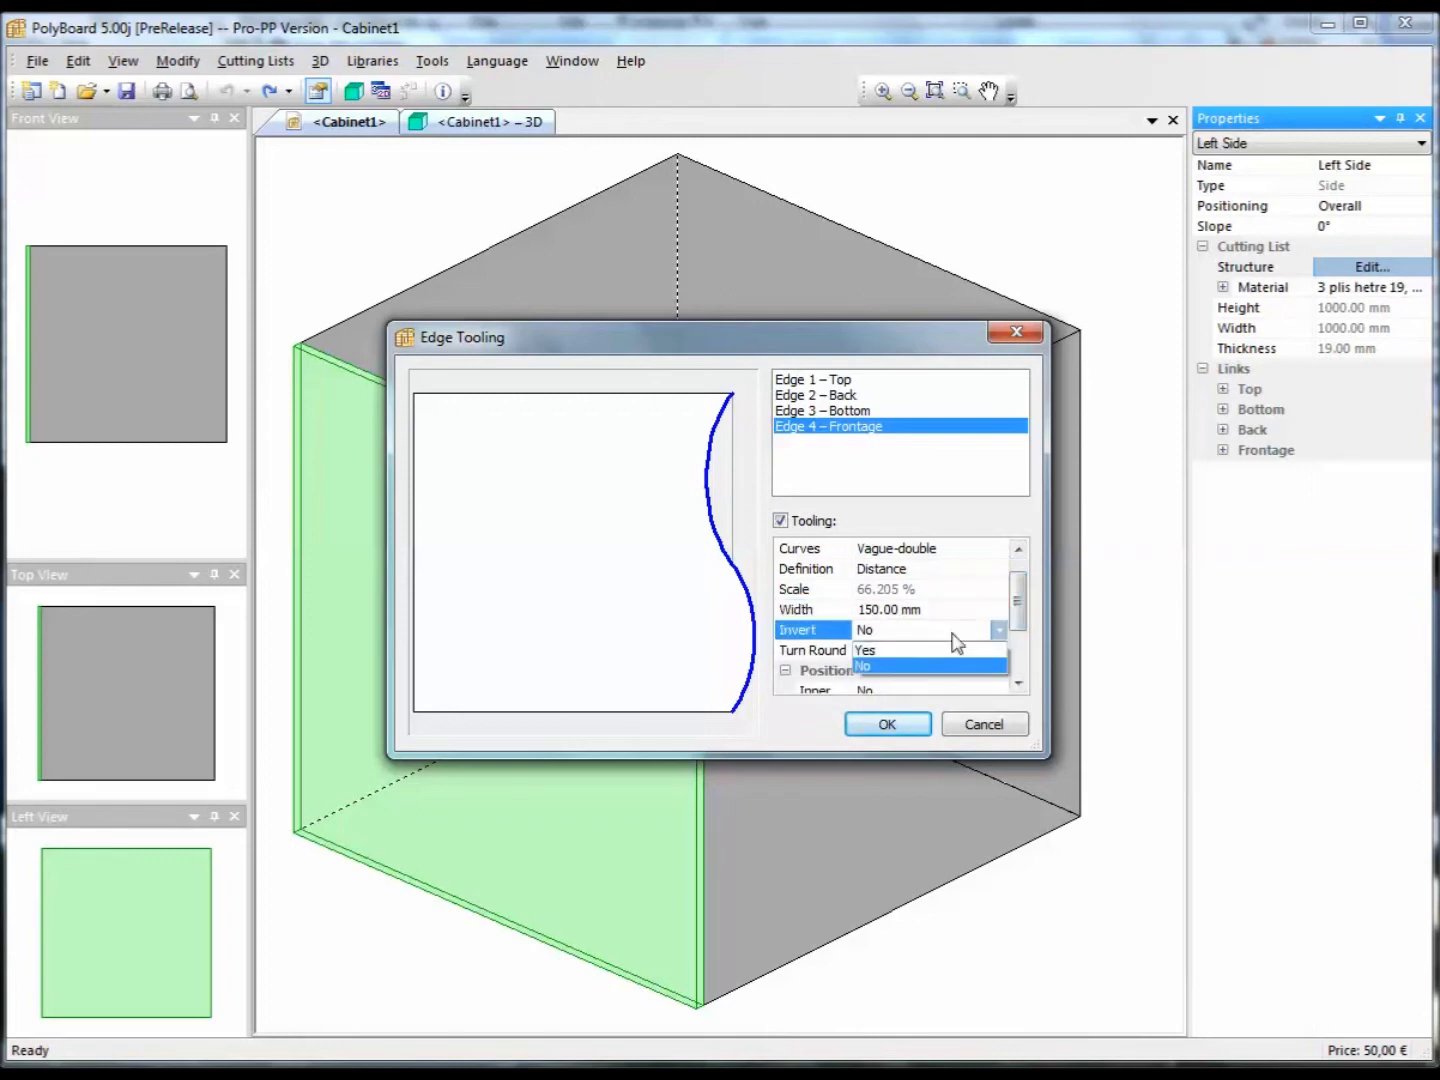
{"action": "left_click", "coordinate": [956, 654]}
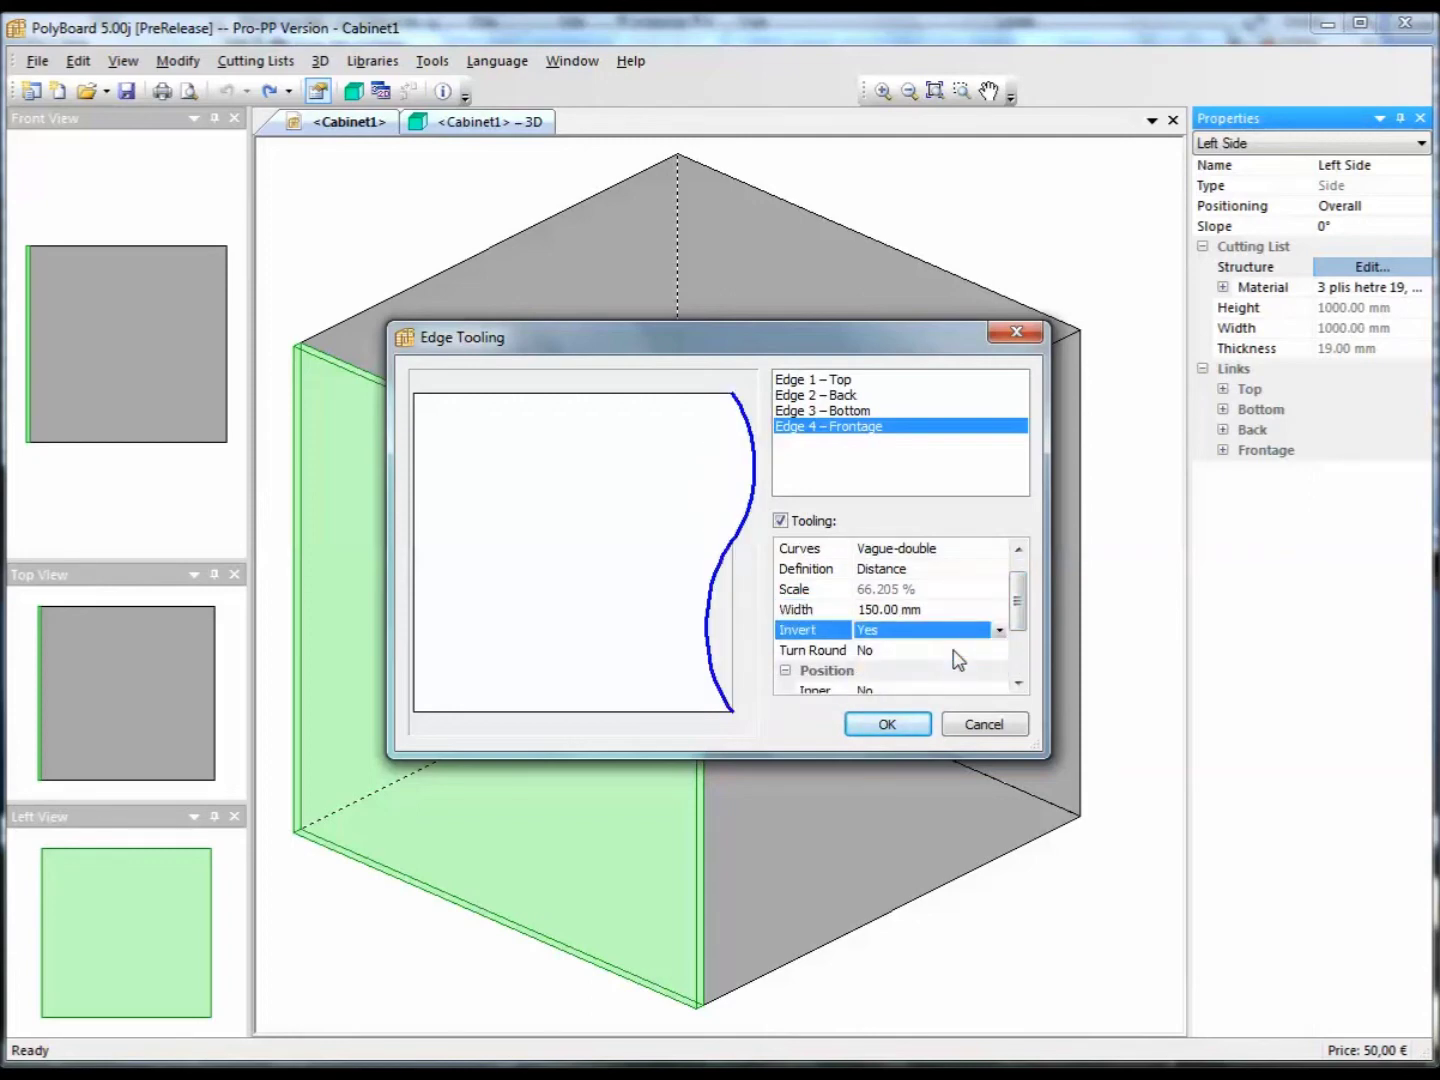
{"action": "left_click", "coordinate": [956, 656]}
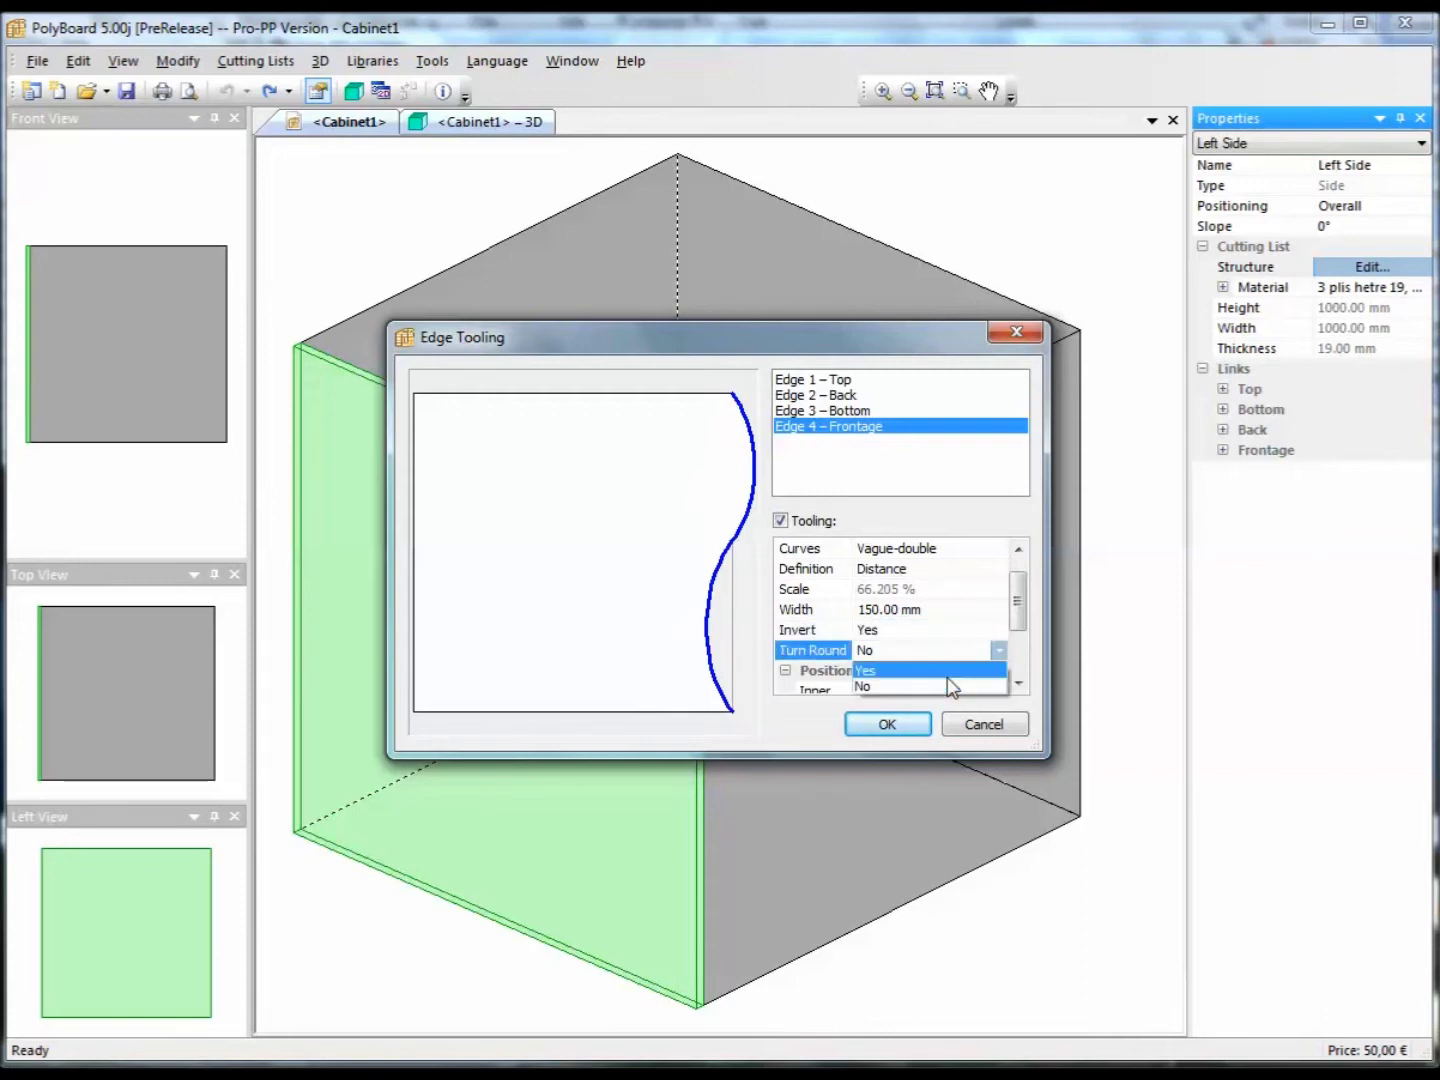
{"action": "left_click", "coordinate": [951, 672]}
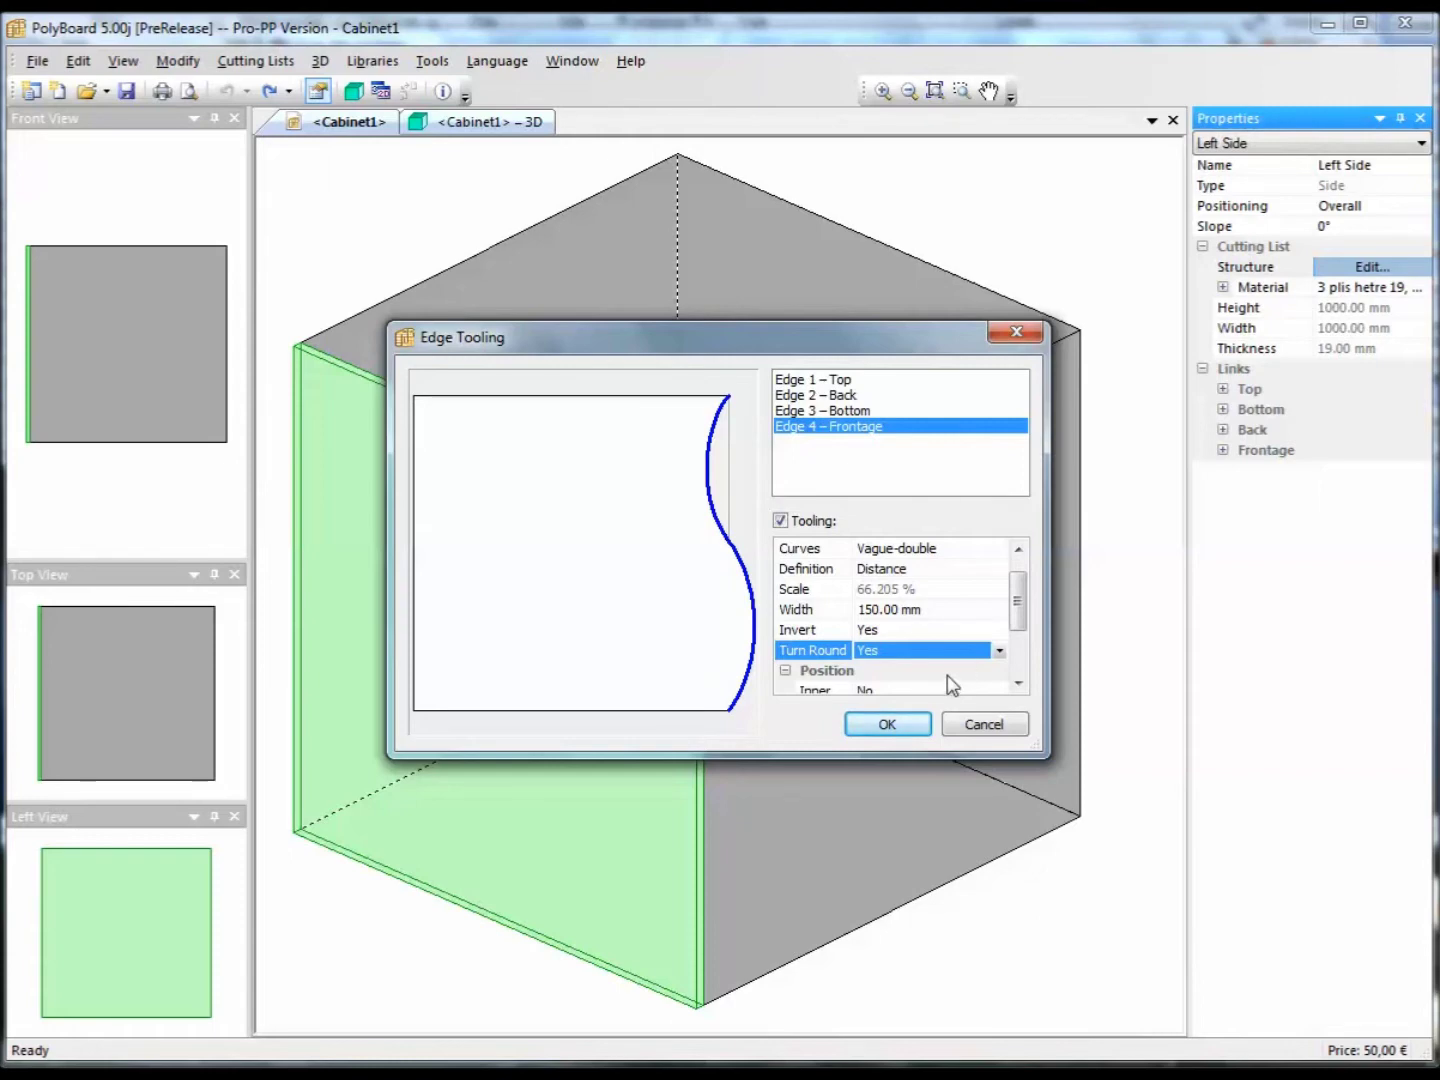
Step: Try the Inner position for the frontage curve, set it back to No, and apply the edge tooling
{"action": "left_click_drag", "start_coordinate": [1016, 620], "coordinate": [1020, 636]}
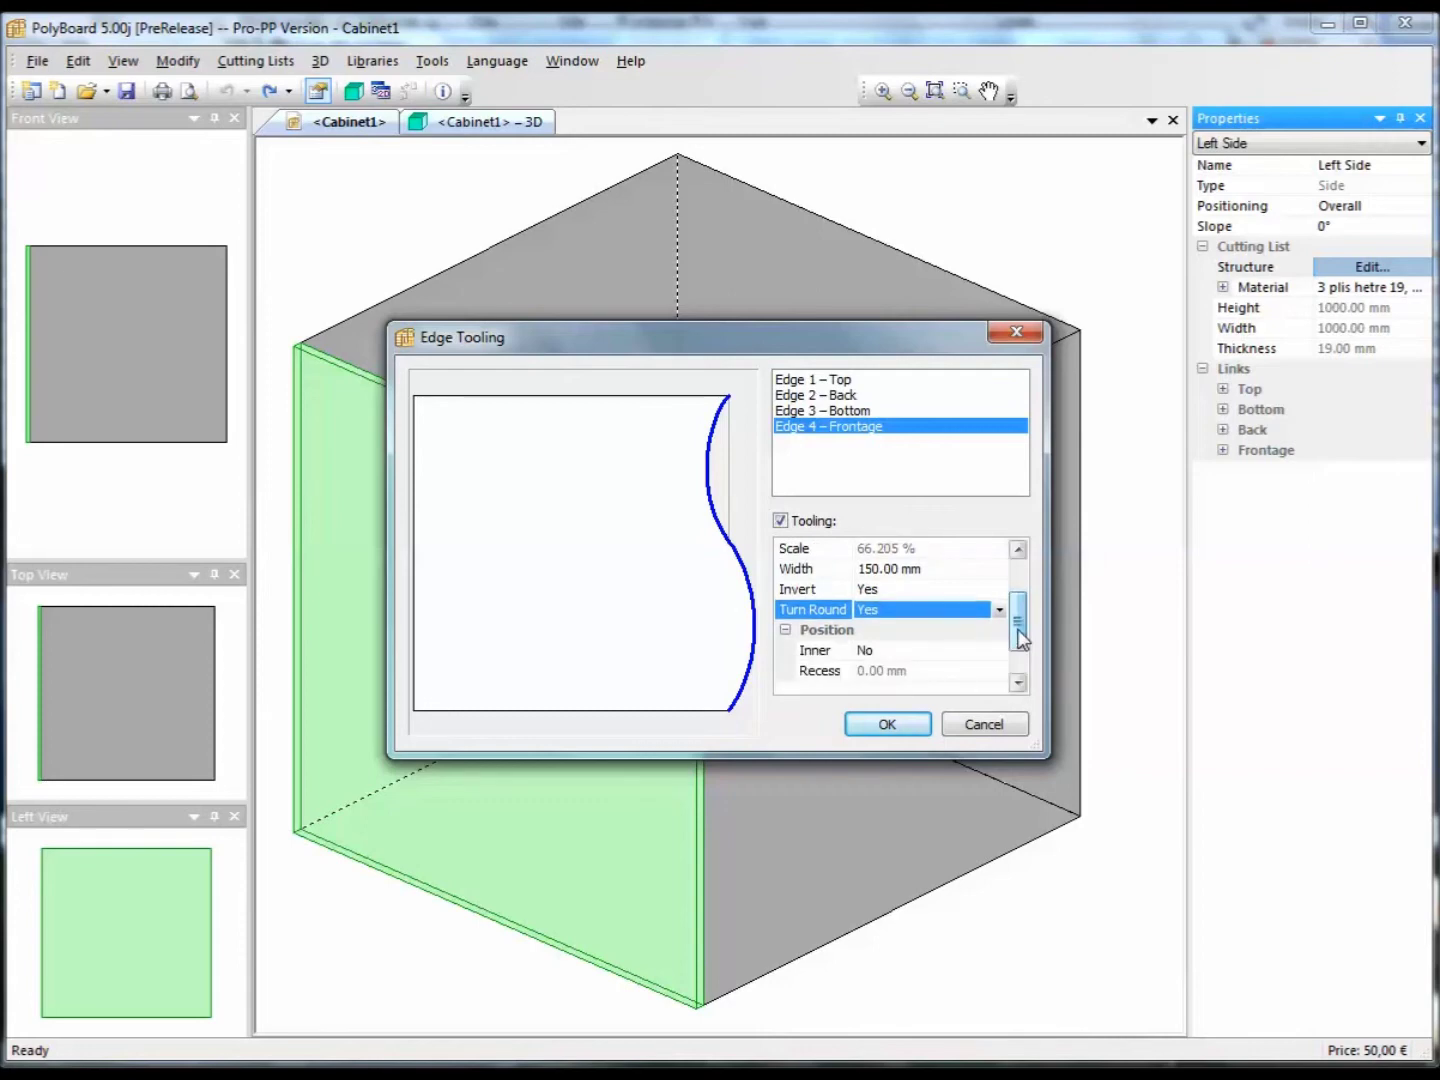
{"action": "left_click", "coordinate": [933, 656]}
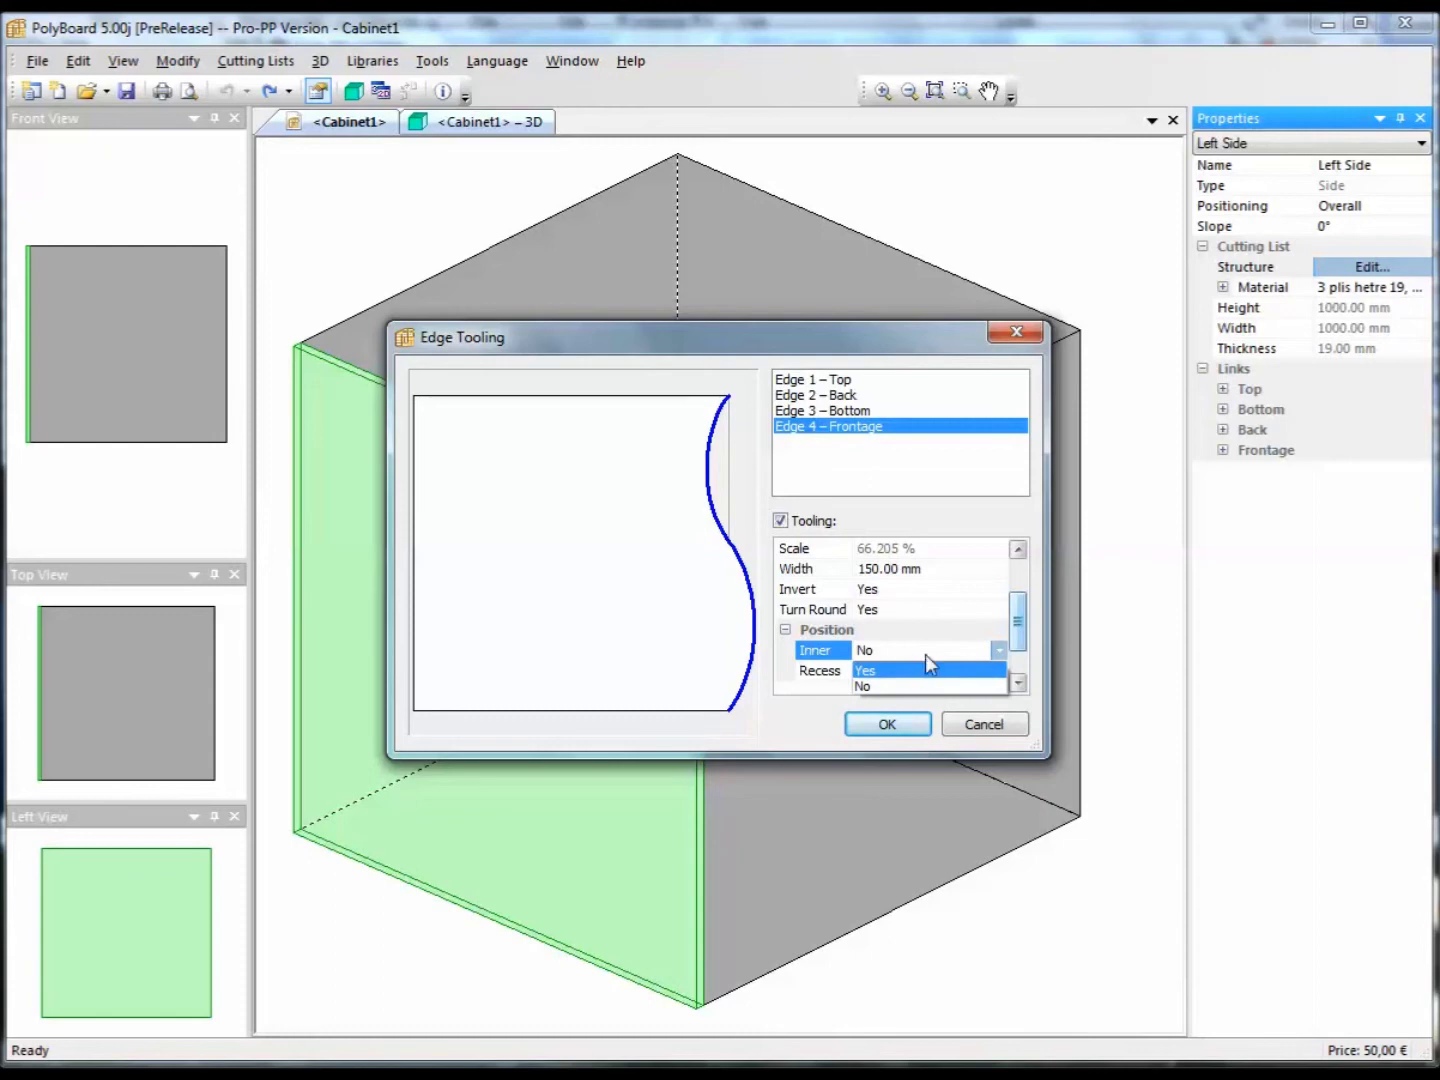
{"action": "left_click", "coordinate": [926, 652]}
{"action": "left_click", "coordinate": [930, 652]}
{"action": "left_click", "coordinate": [928, 671]}
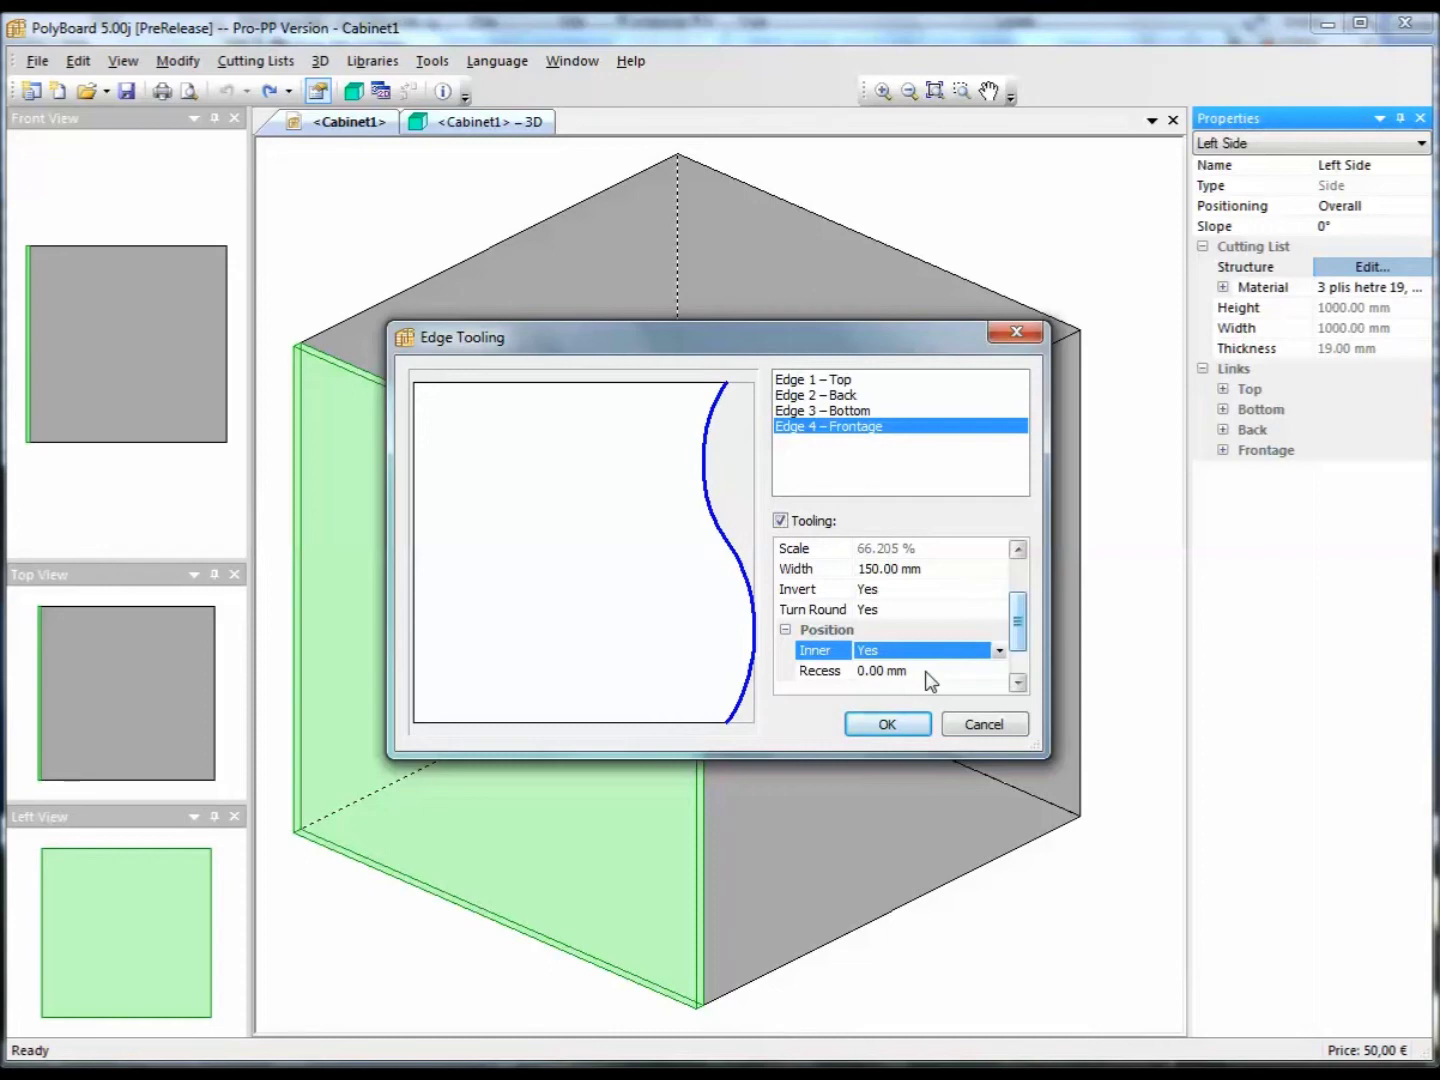
{"action": "left_click", "coordinate": [998, 651]}
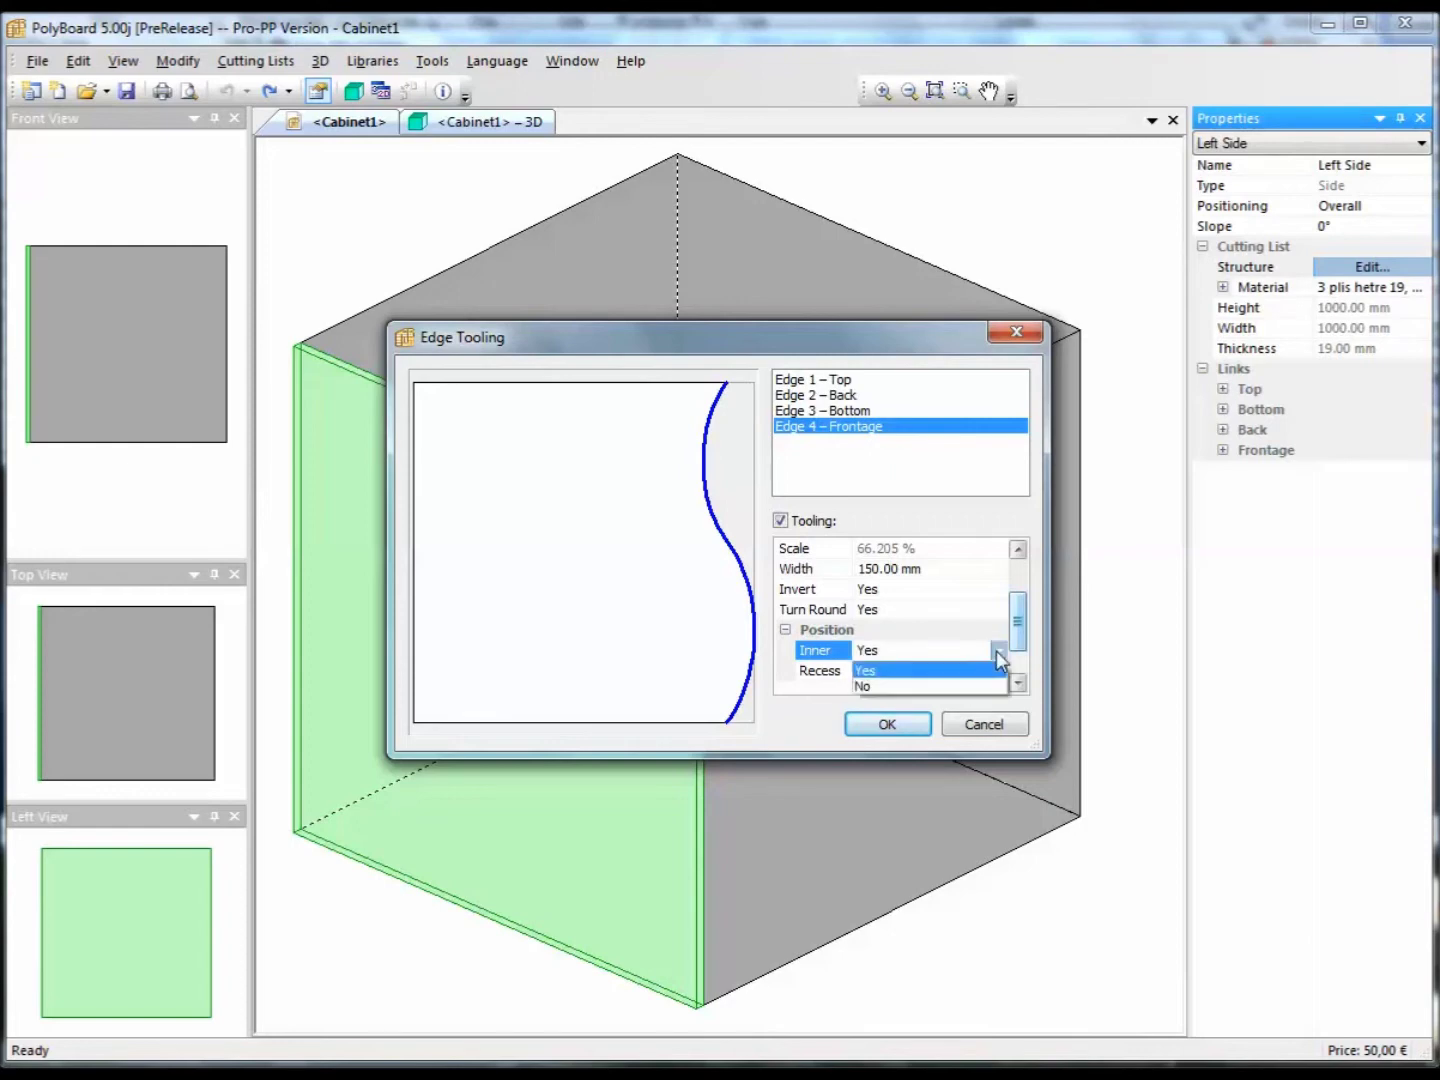
{"action": "left_click", "coordinate": [950, 684]}
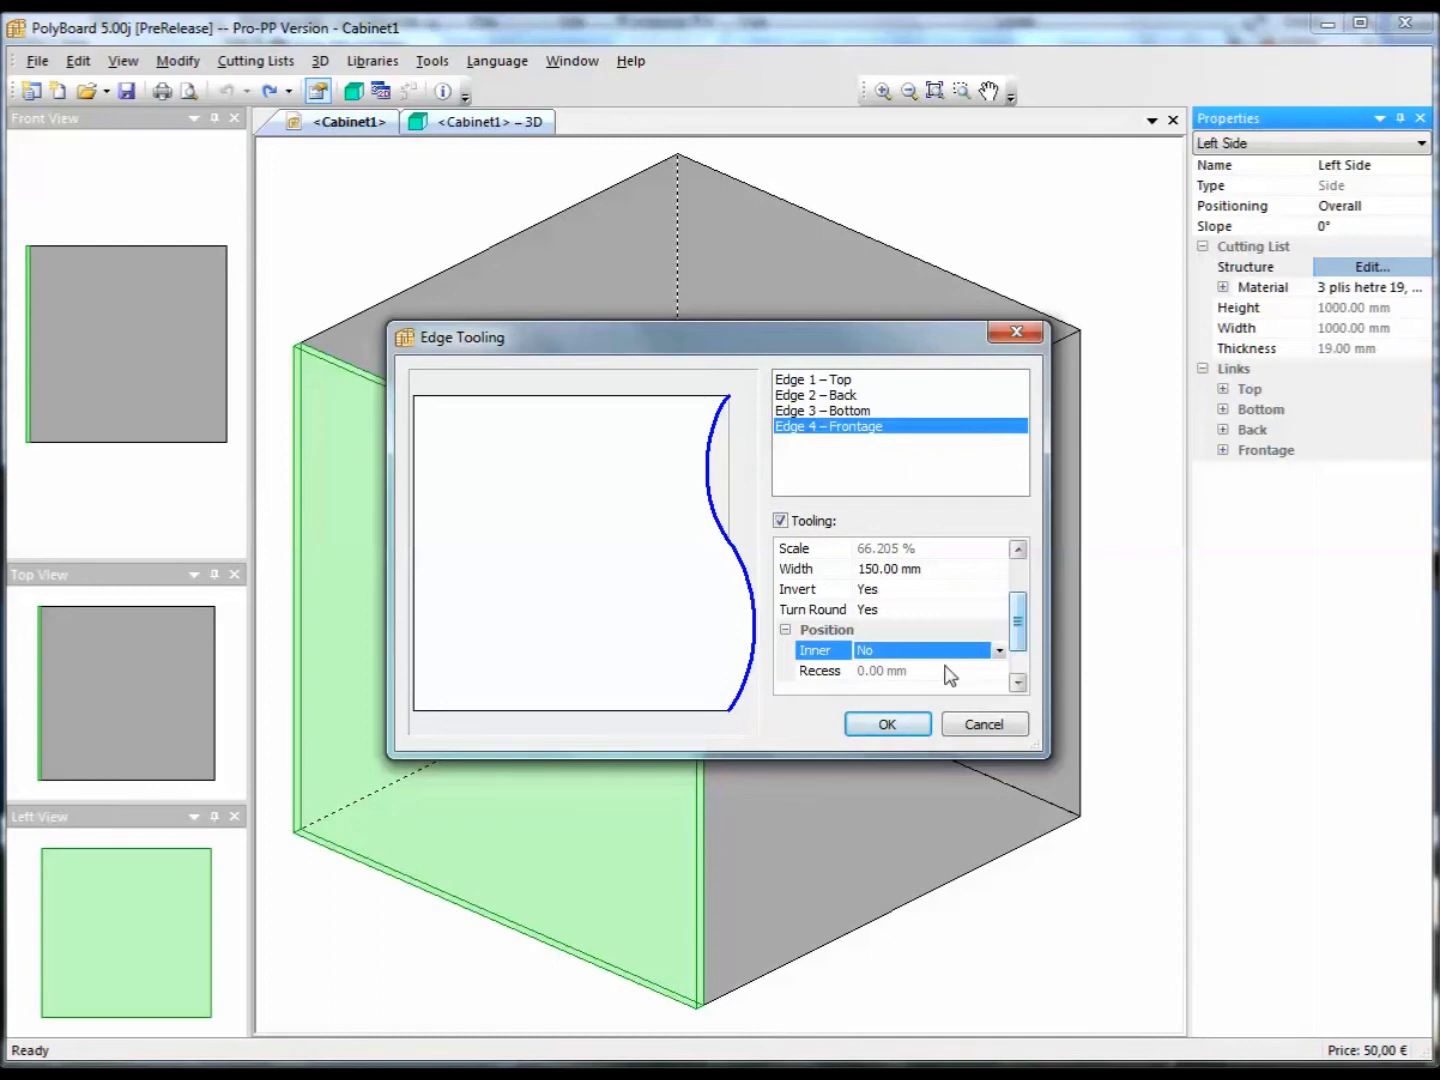
{"action": "left_click", "coordinate": [911, 727]}
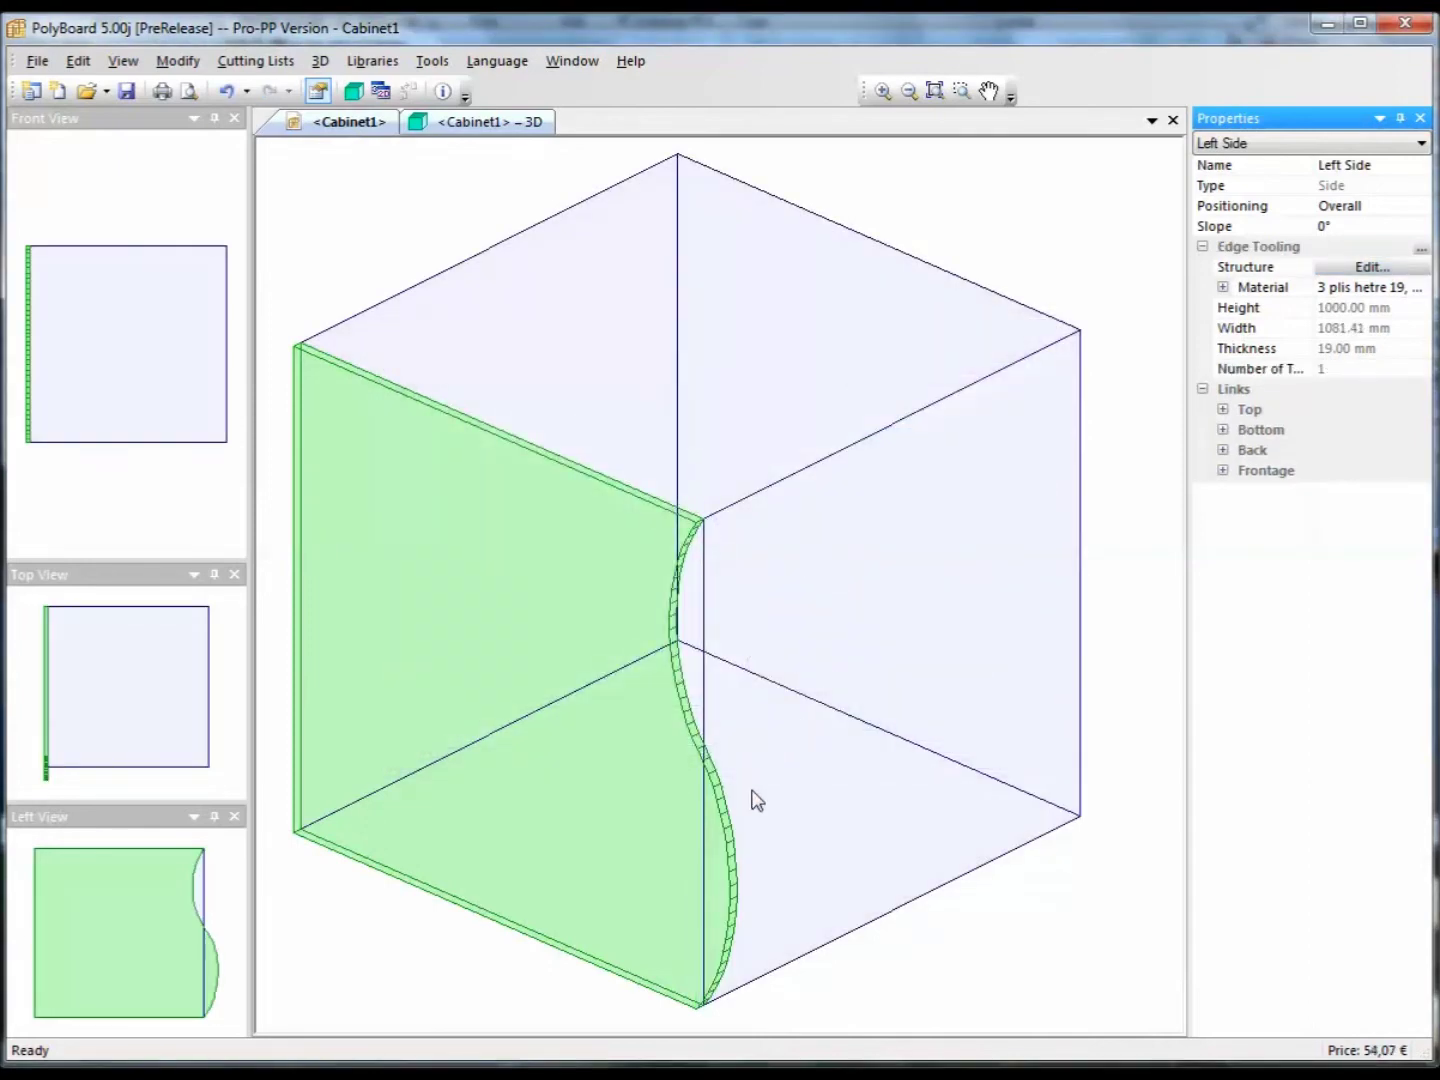
{"action": "left_click", "coordinate": [703, 528]}
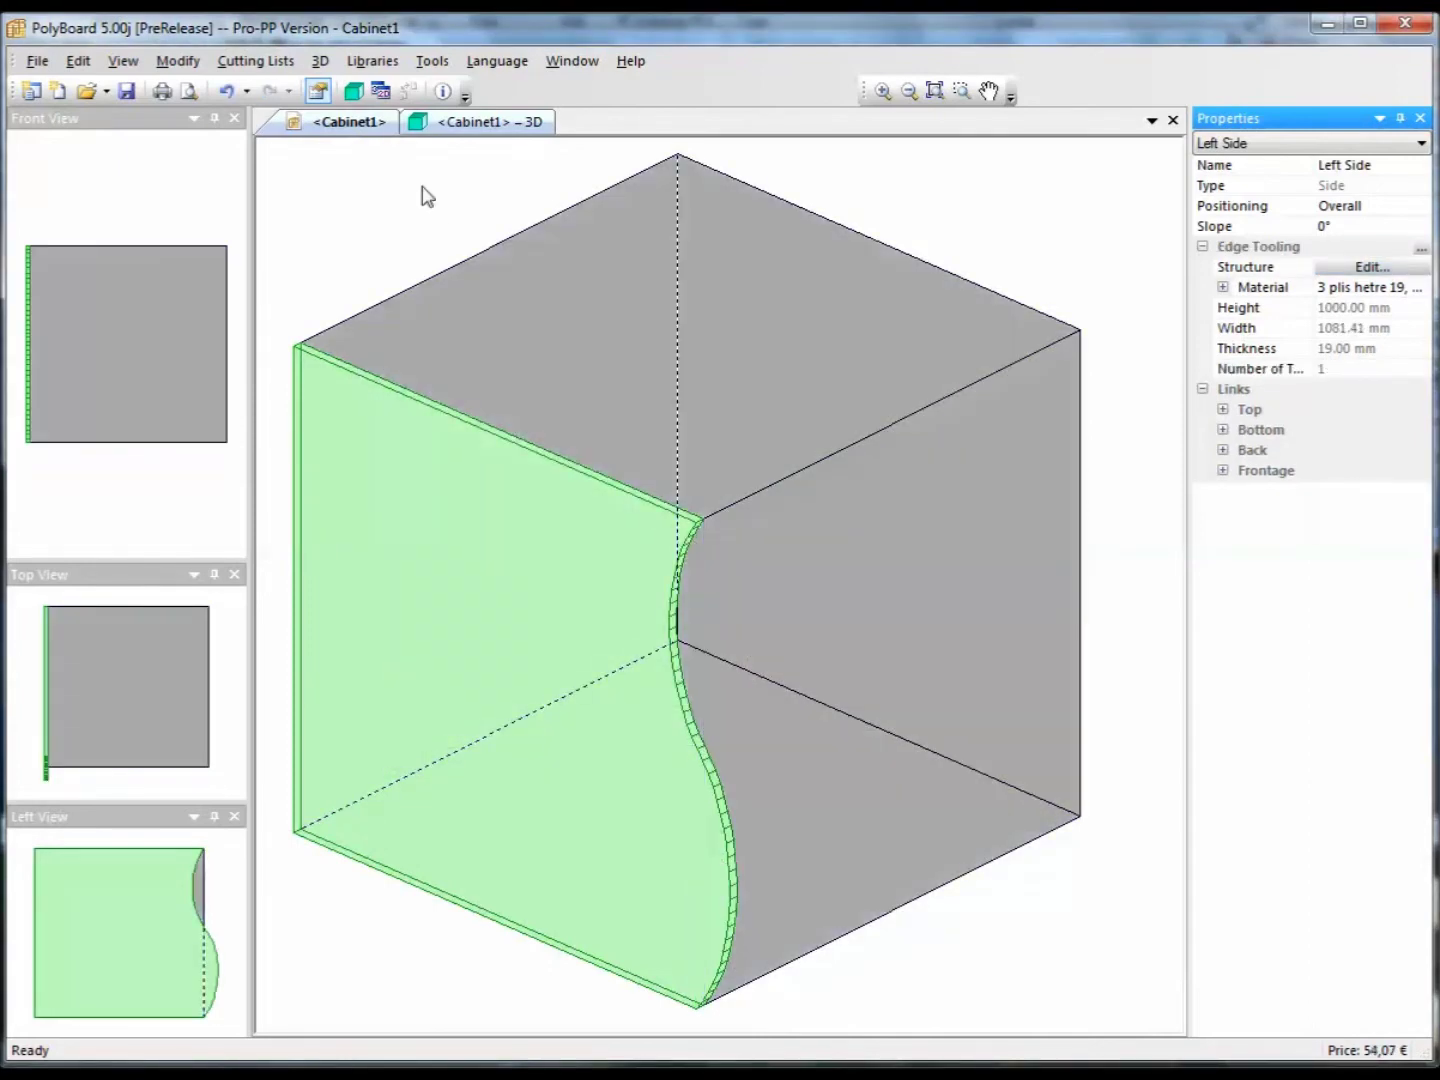
Step: Examine the panel's curved front edge from several angles in a new 3D view and return to the cabinet drawing
{"action": "left_click", "coordinate": [380, 90]}
{"action": "left_click_drag", "start_coordinate": [558, 692], "coordinate": [1054, 800]}
{"action": "middle_click_drag", "start_coordinate": [588, 733], "coordinate": [552, 673]}
{"action": "left_click_drag", "start_coordinate": [552, 673], "coordinate": [534, 641]}
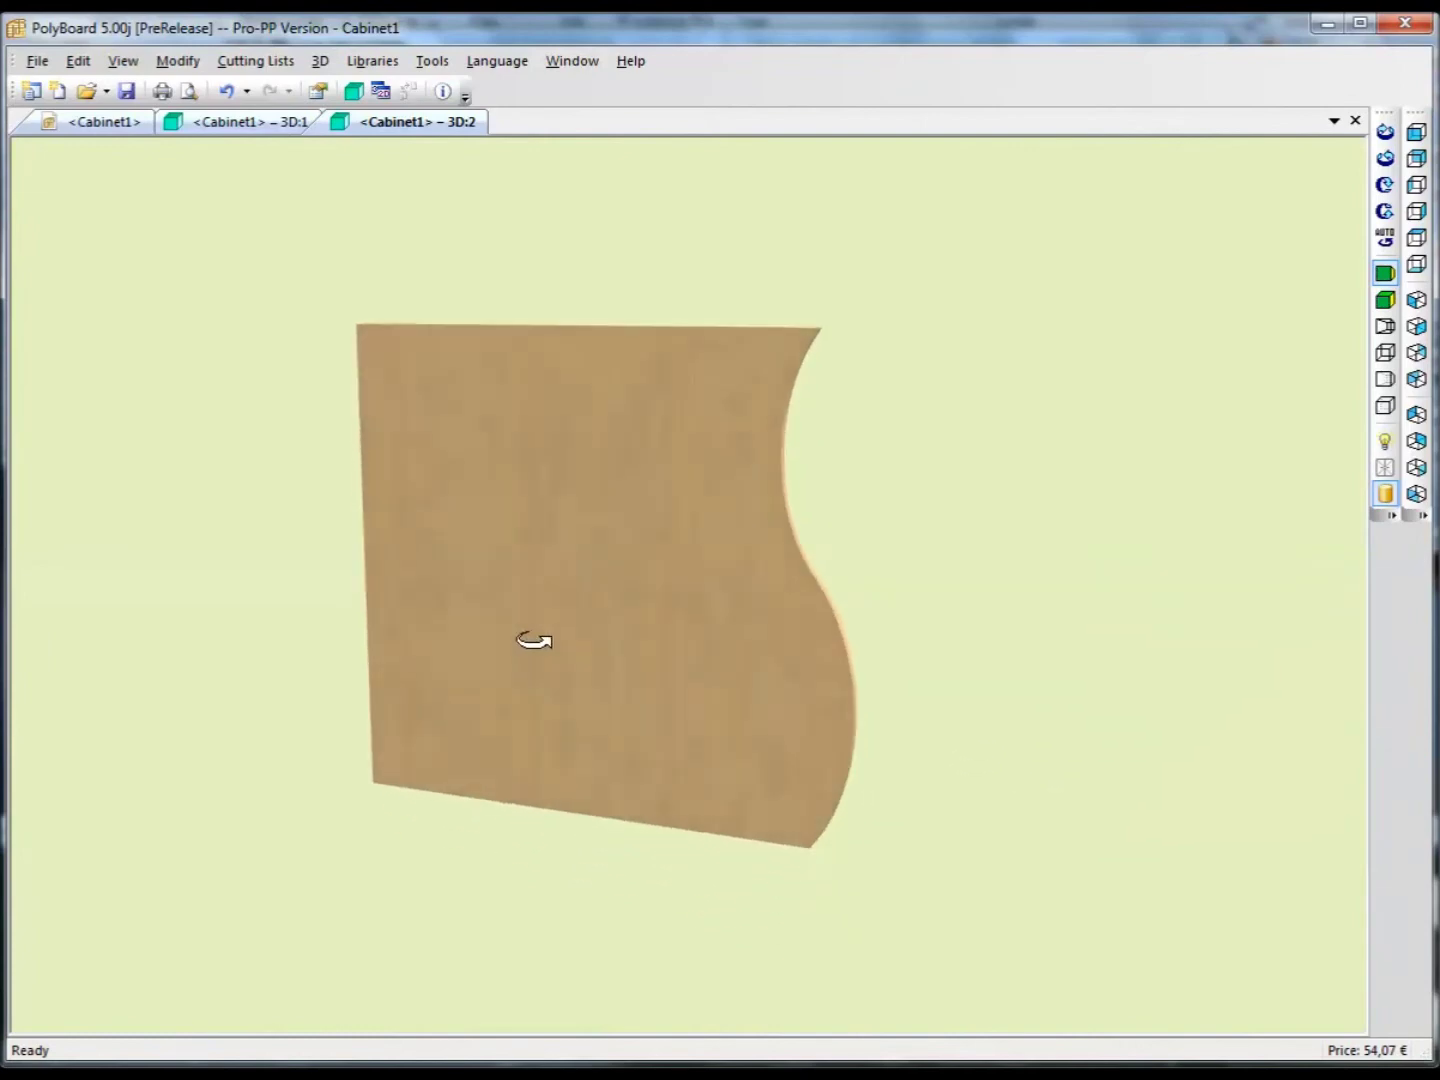
{"action": "left_click", "coordinate": [100, 121]}
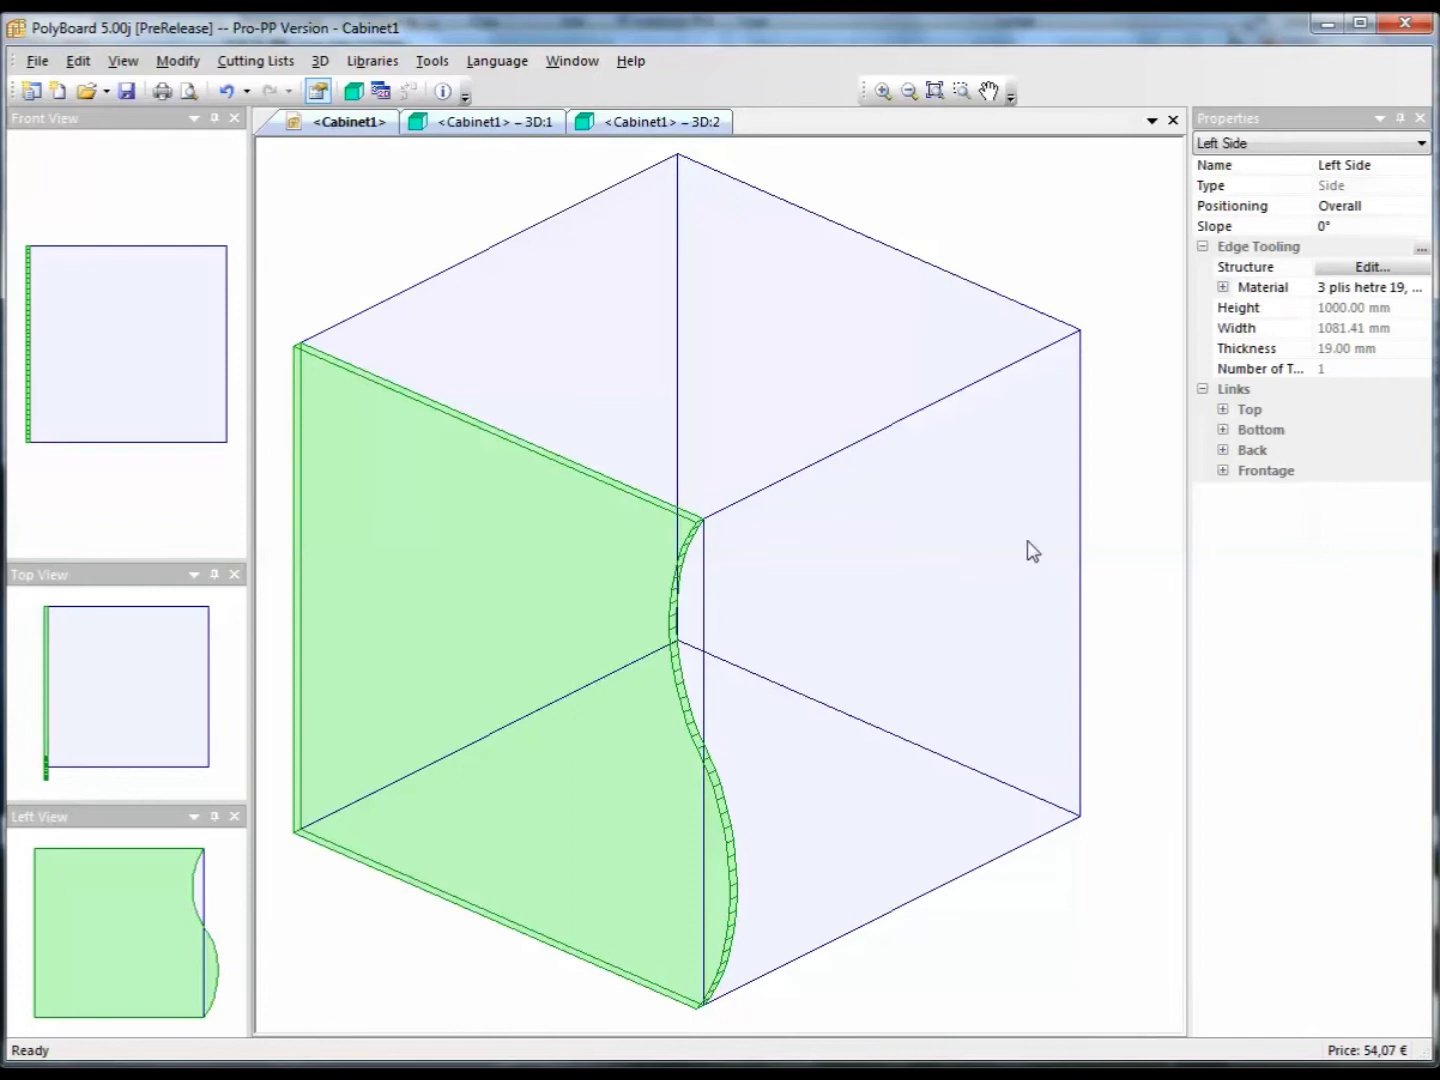
Step: Enable tooling on Edge 1 – Top of the left side panel with the default arc of circle and apply it
{"action": "left_click", "coordinate": [1352, 266]}
{"action": "left_click", "coordinate": [1275, 305]}
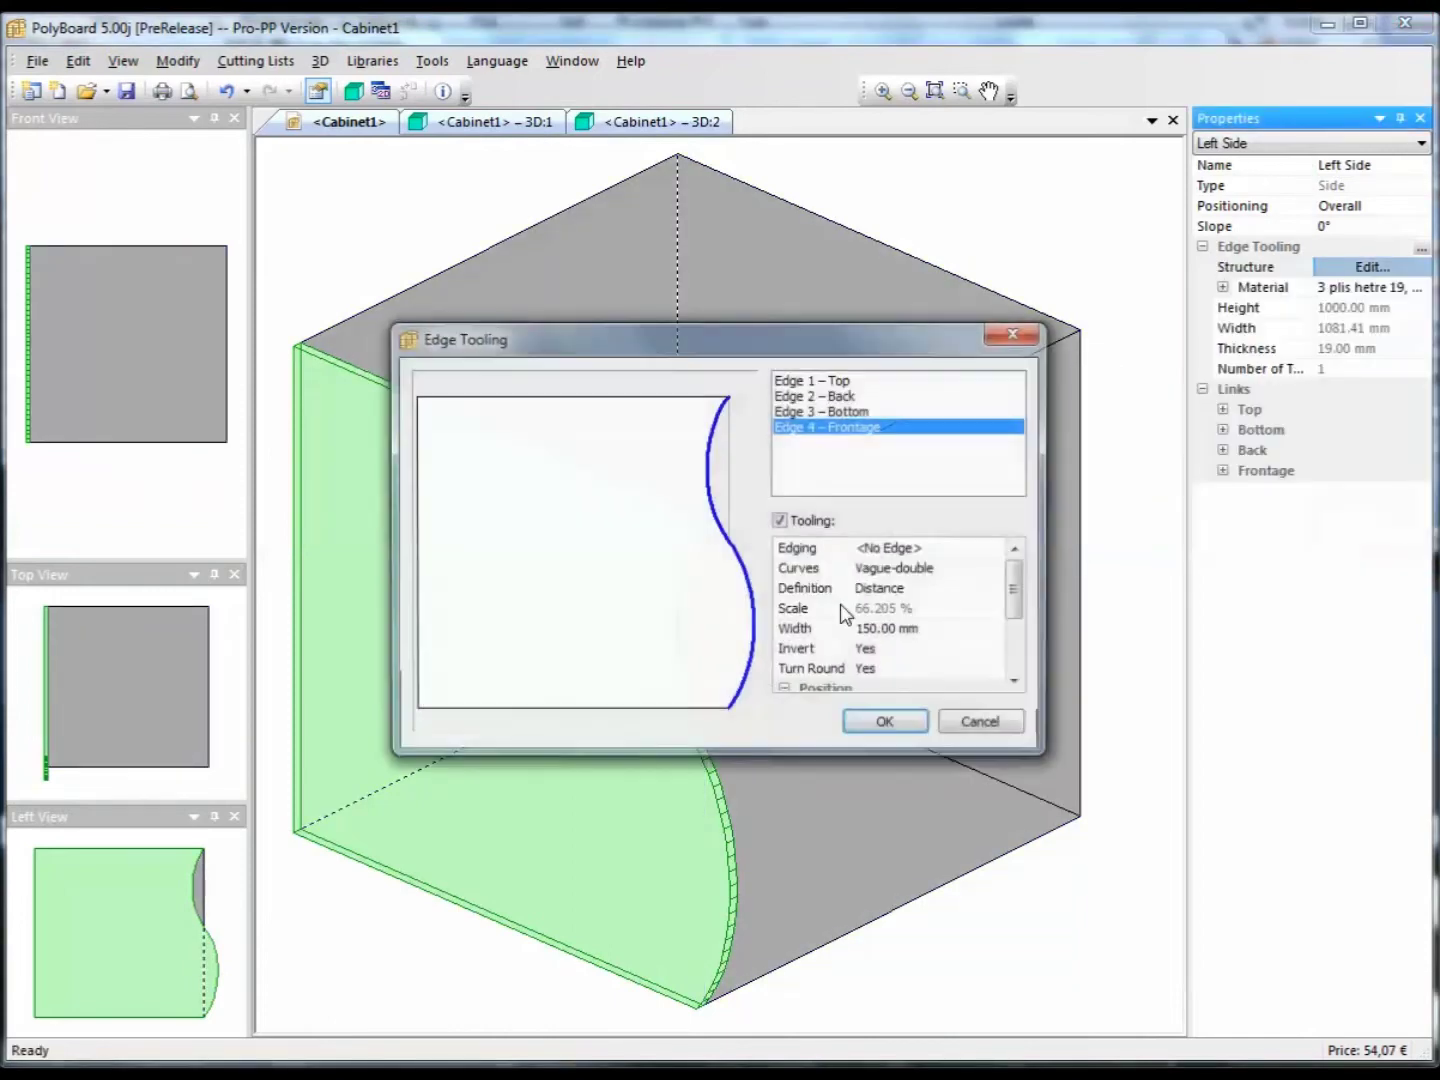
{"action": "left_click", "coordinate": [880, 380]}
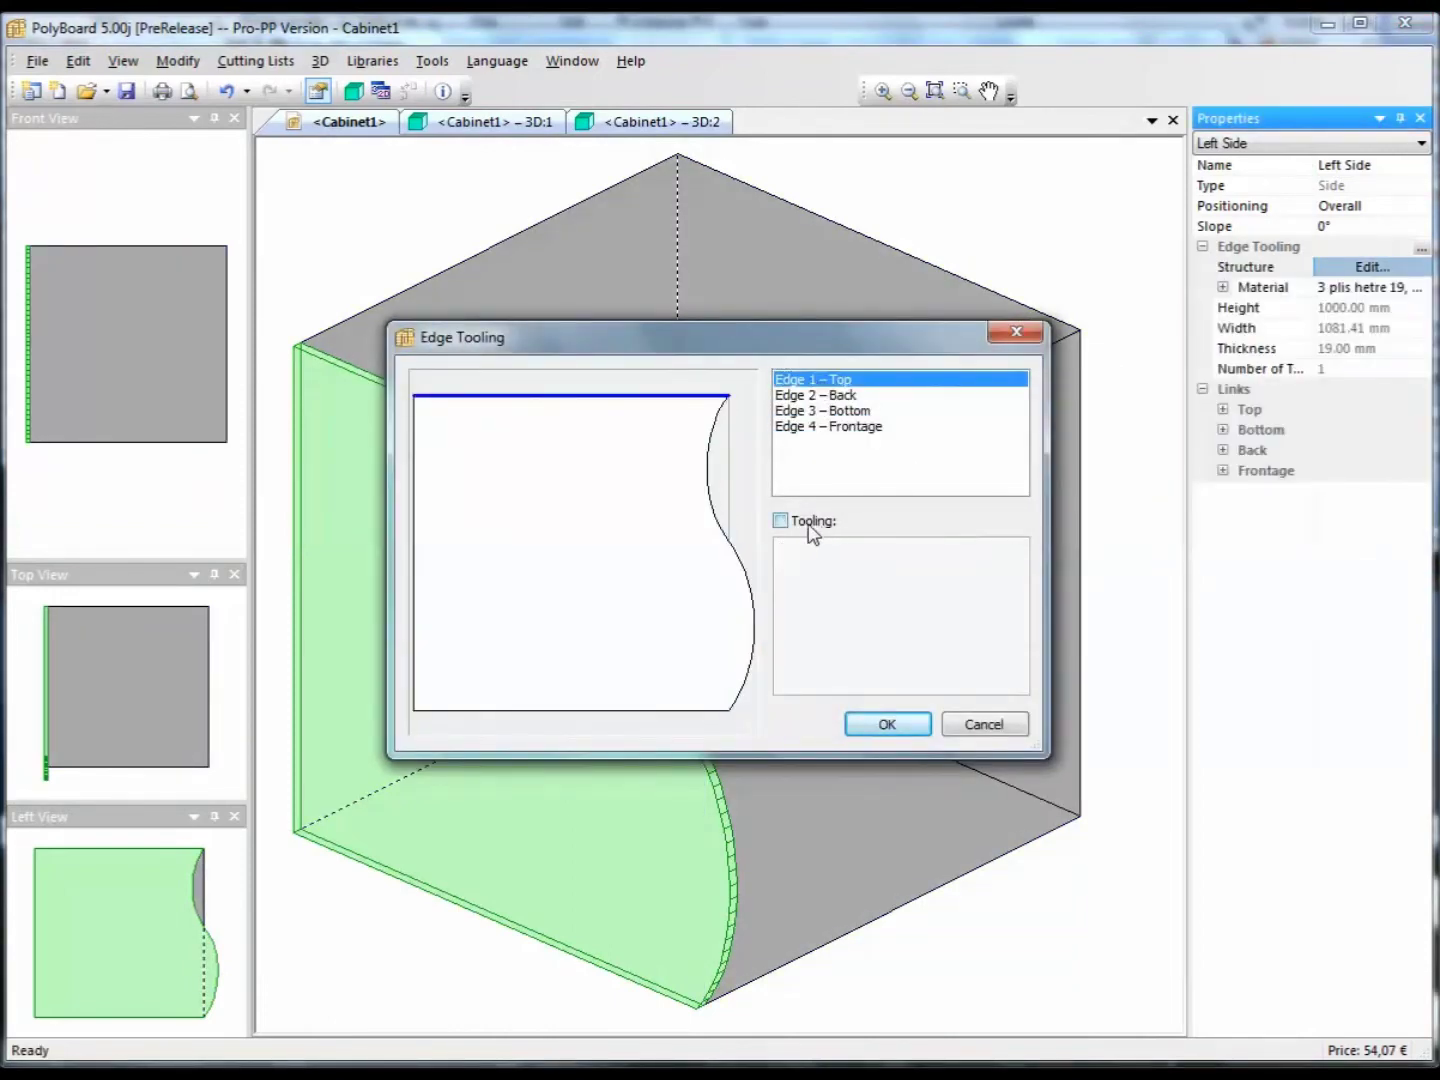
{"action": "left_click", "coordinate": [780, 520]}
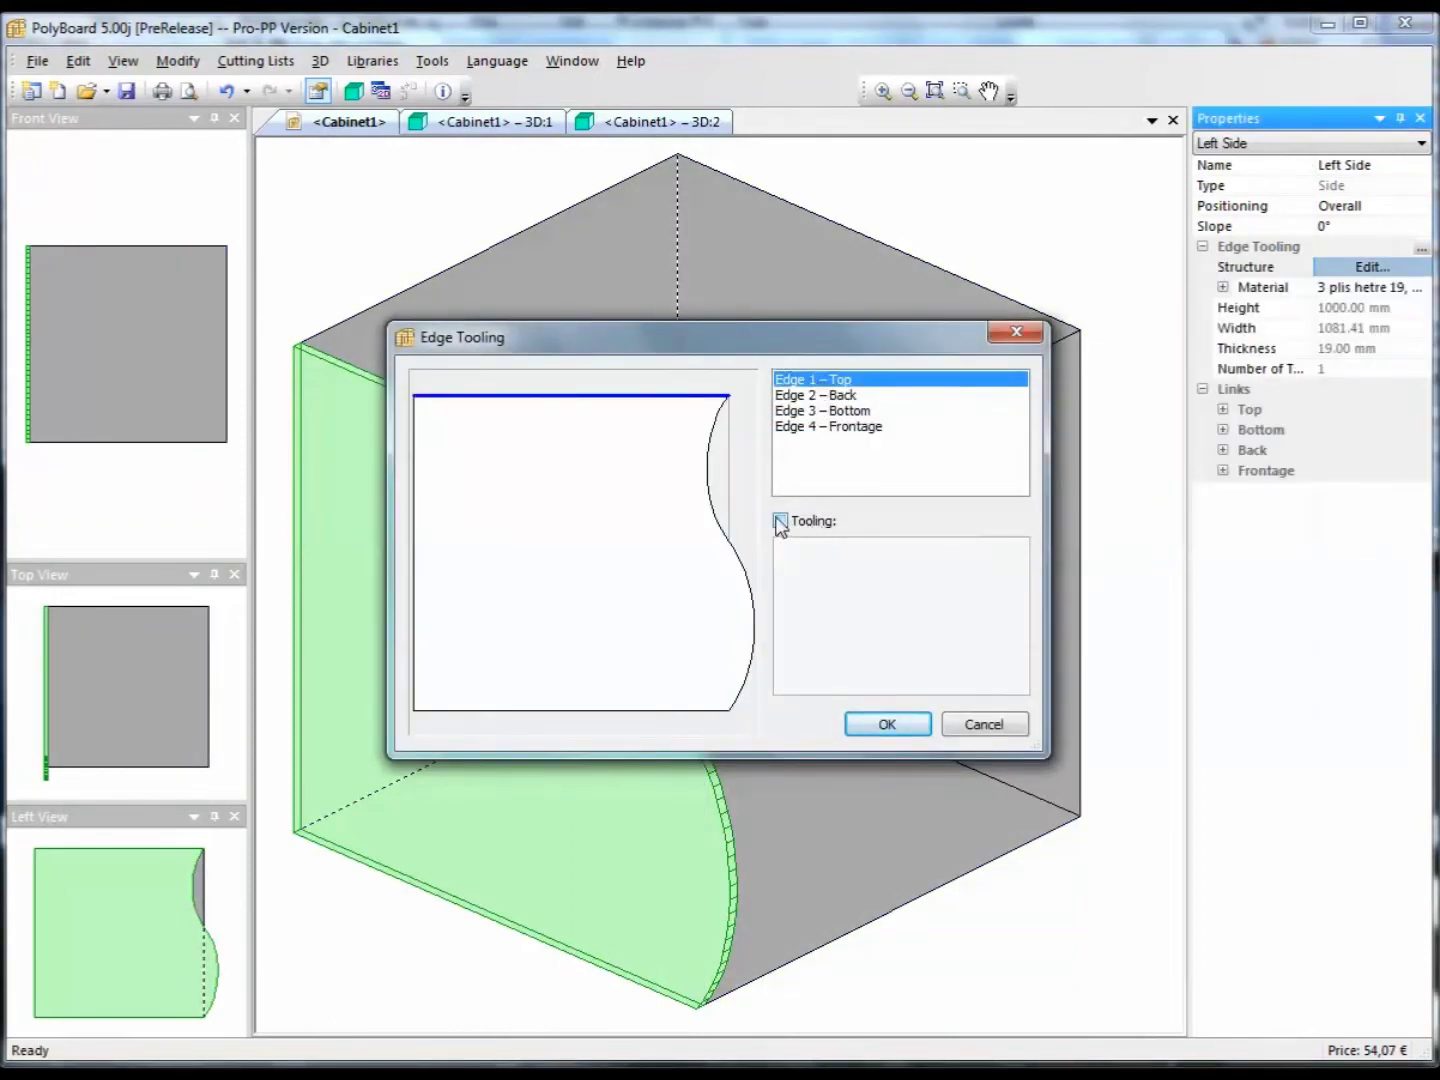
{"action": "left_click", "coordinate": [906, 725]}
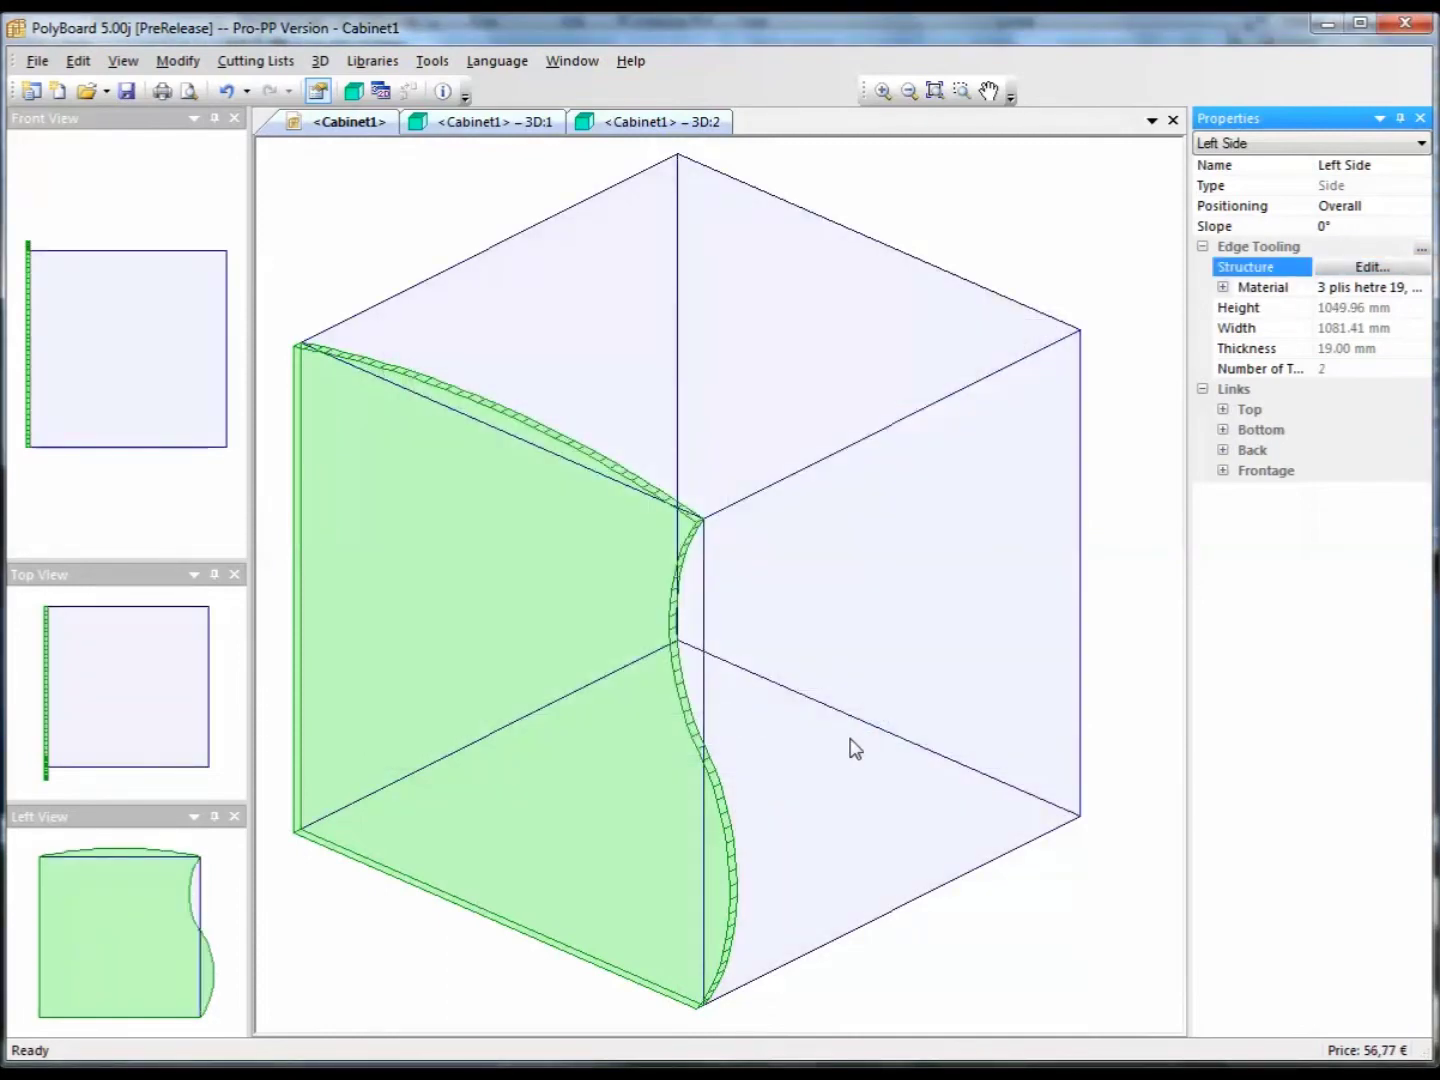
Step: Enable tooling on Edge 2 – Back of the left side panel with the camel curve and apply it
{"action": "left_click", "coordinate": [1394, 268]}
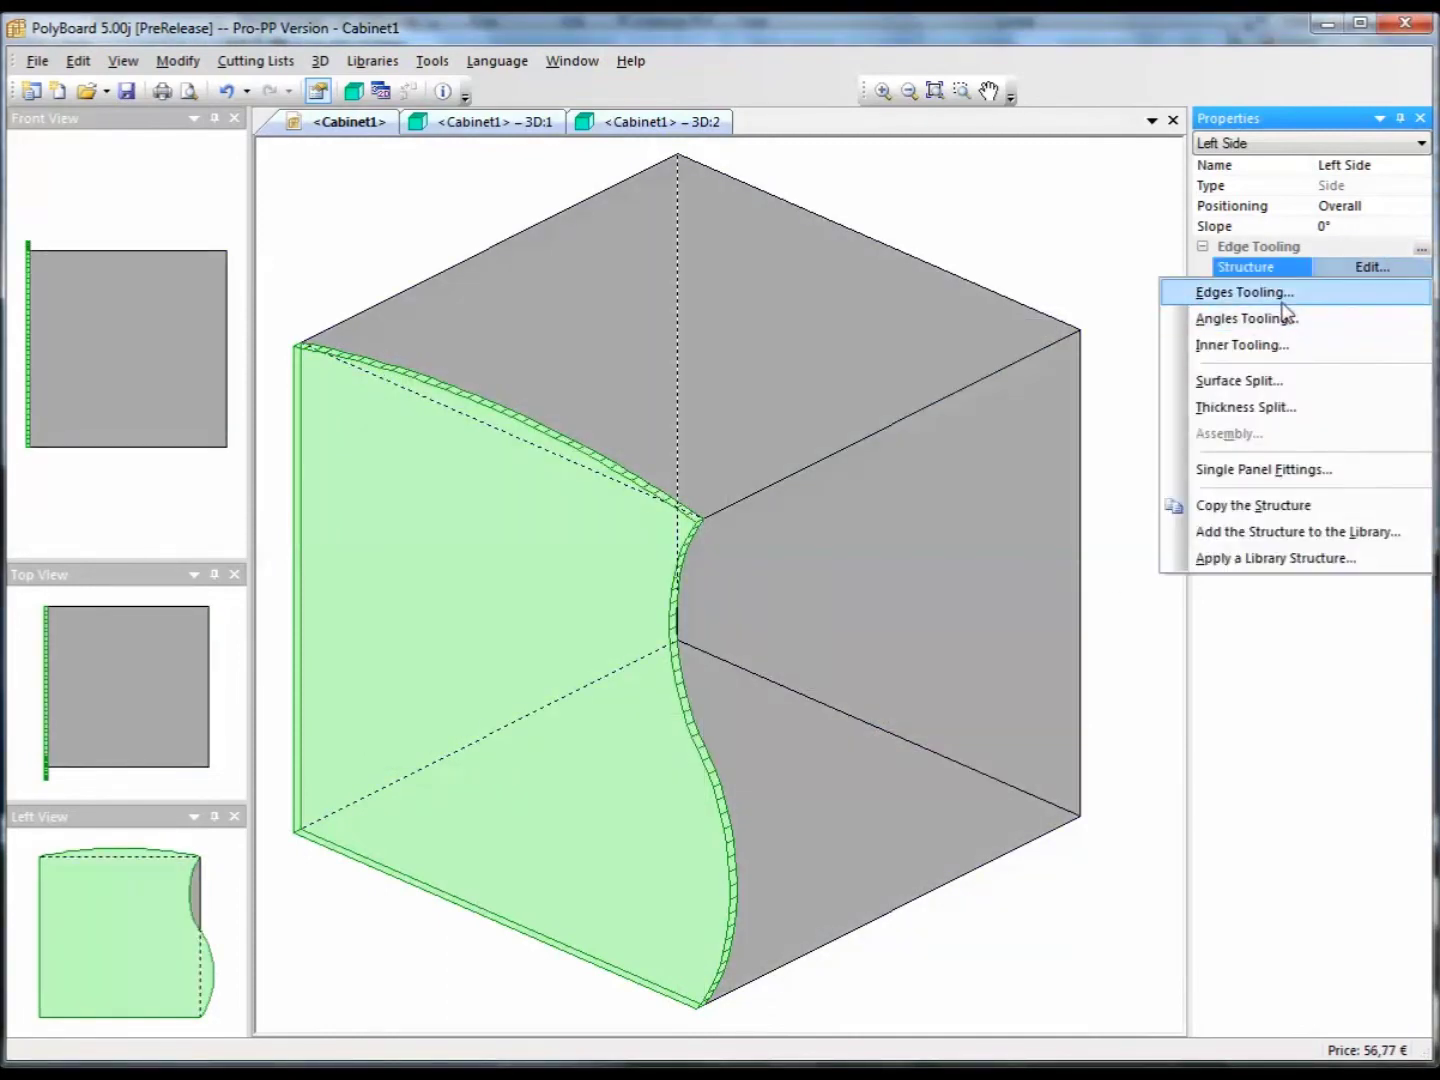
{"action": "left_click", "coordinate": [1283, 300]}
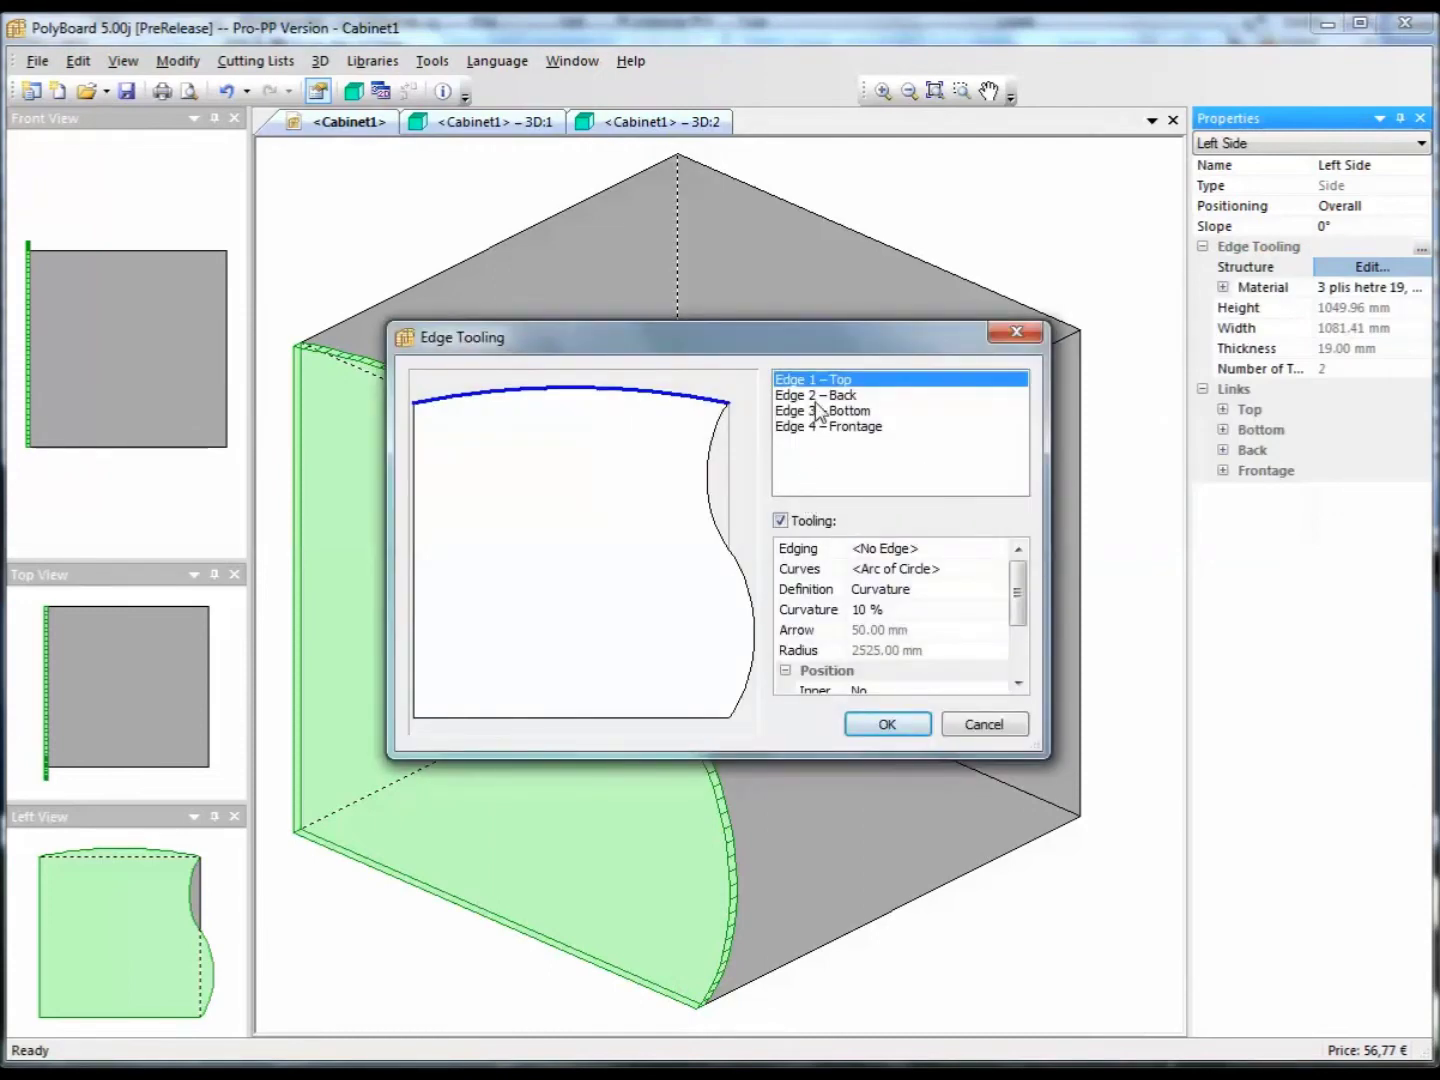
{"action": "left_click", "coordinate": [818, 396]}
{"action": "left_click", "coordinate": [781, 520]}
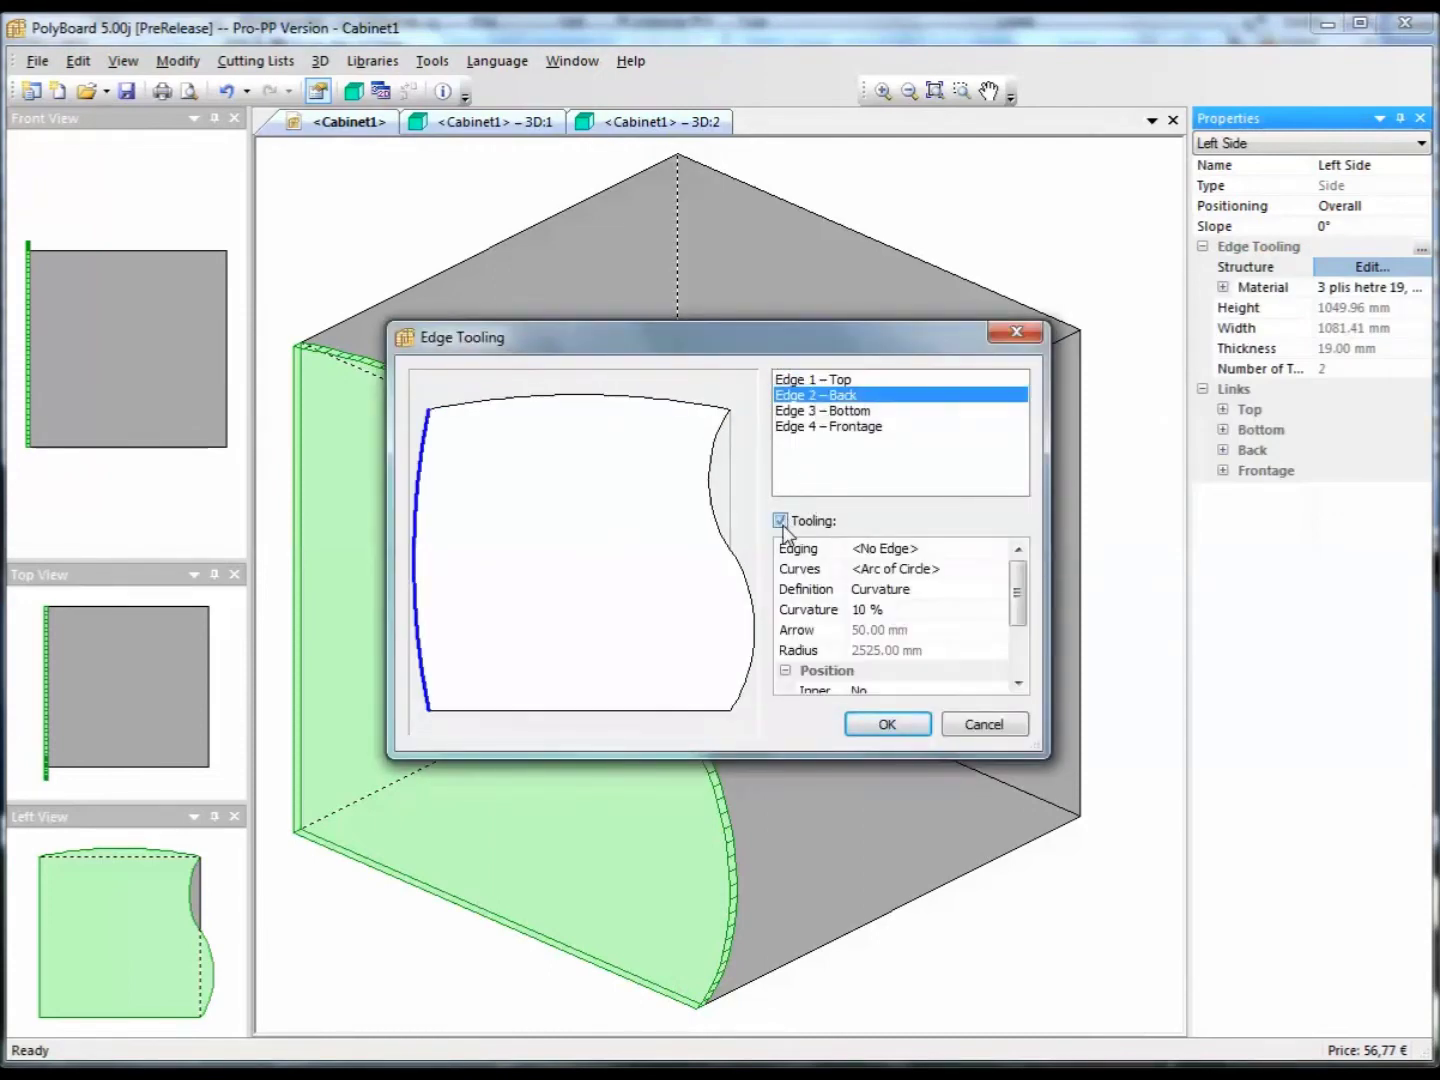
{"action": "left_click", "coordinate": [905, 568]}
{"action": "left_click", "coordinate": [912, 625]}
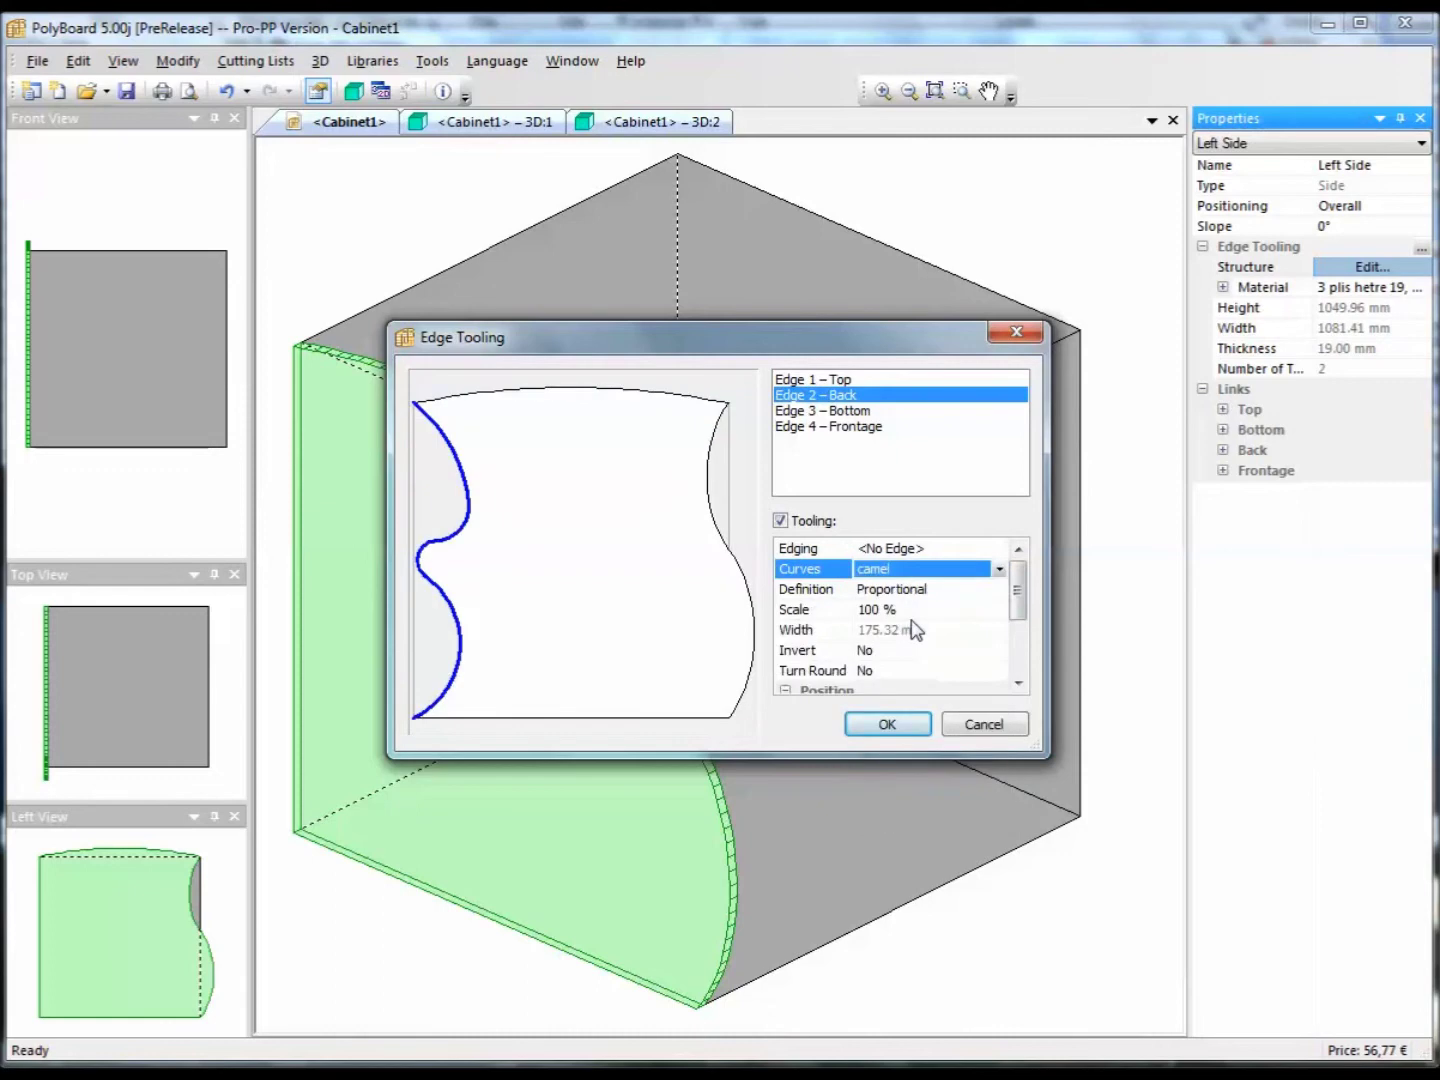
{"action": "left_click", "coordinate": [893, 724]}
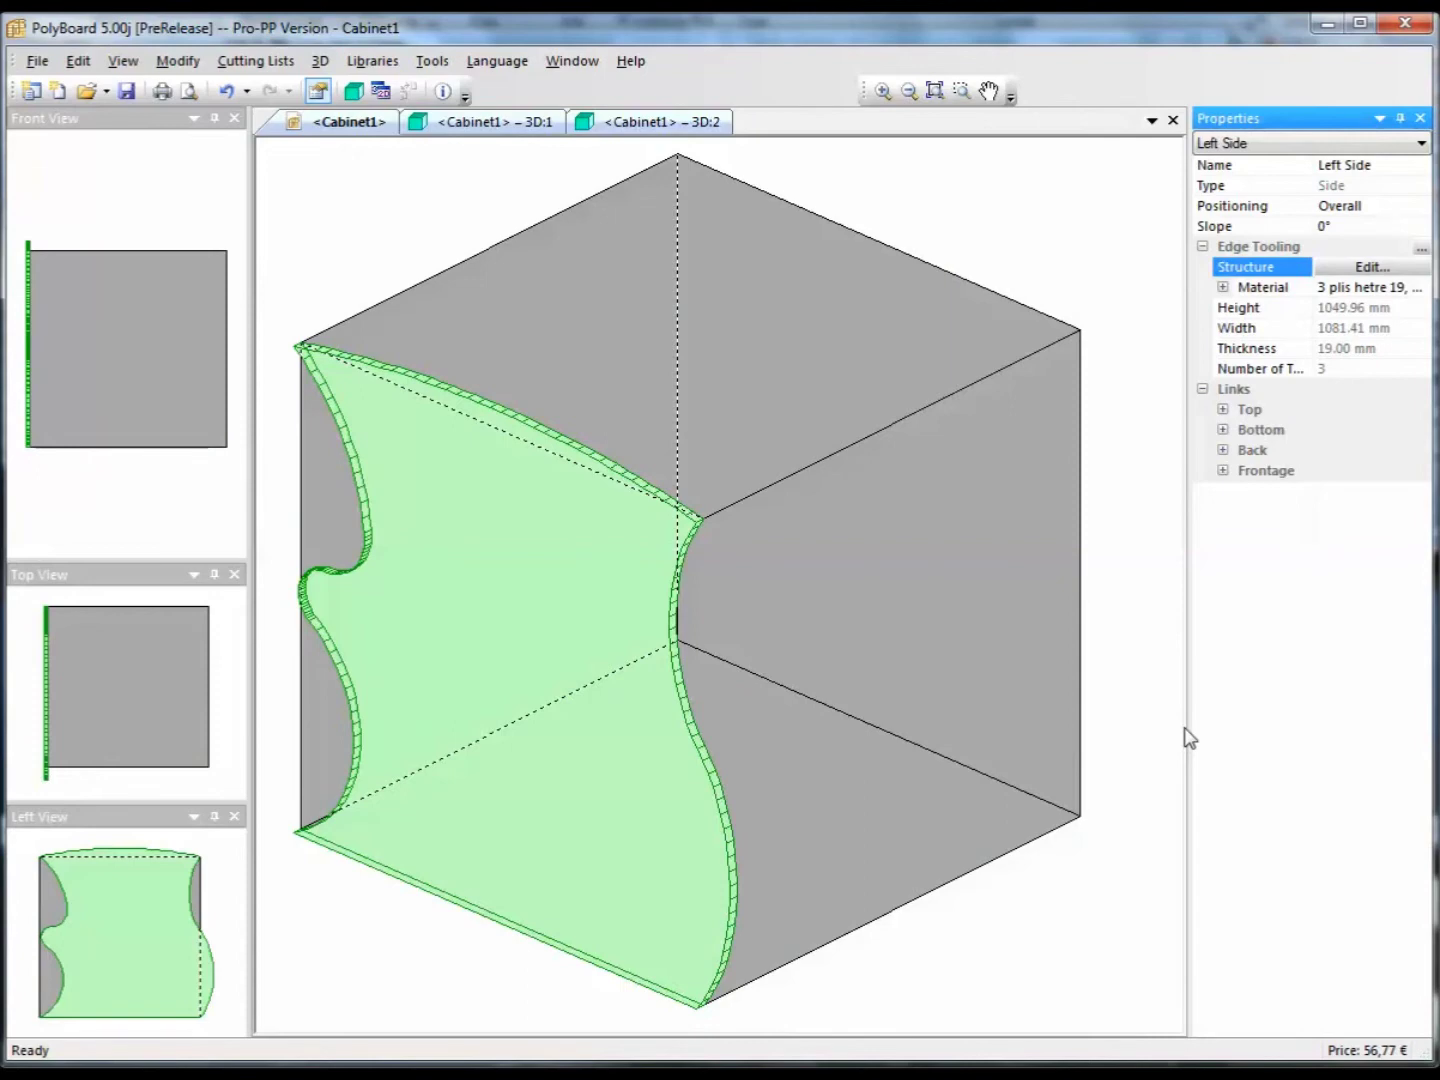
Step: Enable tooling on Edge 3 – Bottom of the left side panel with the default arc of circle and apply it
{"action": "left_click", "coordinate": [1370, 267]}
{"action": "left_click", "coordinate": [1287, 295]}
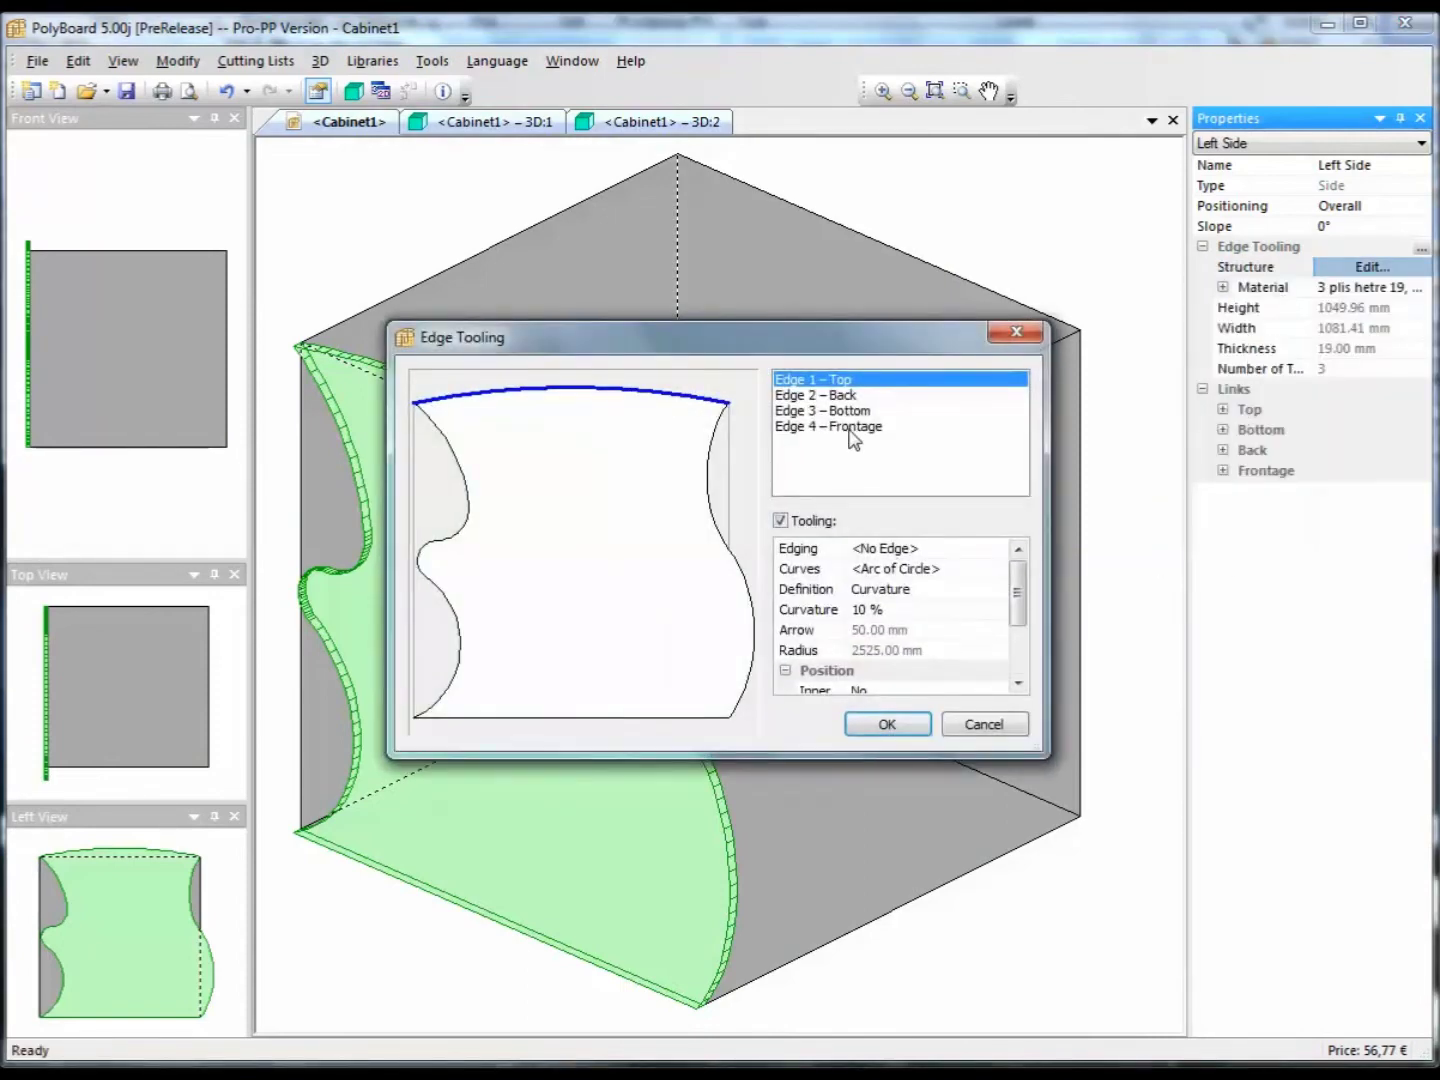
{"action": "left_click", "coordinate": [850, 411]}
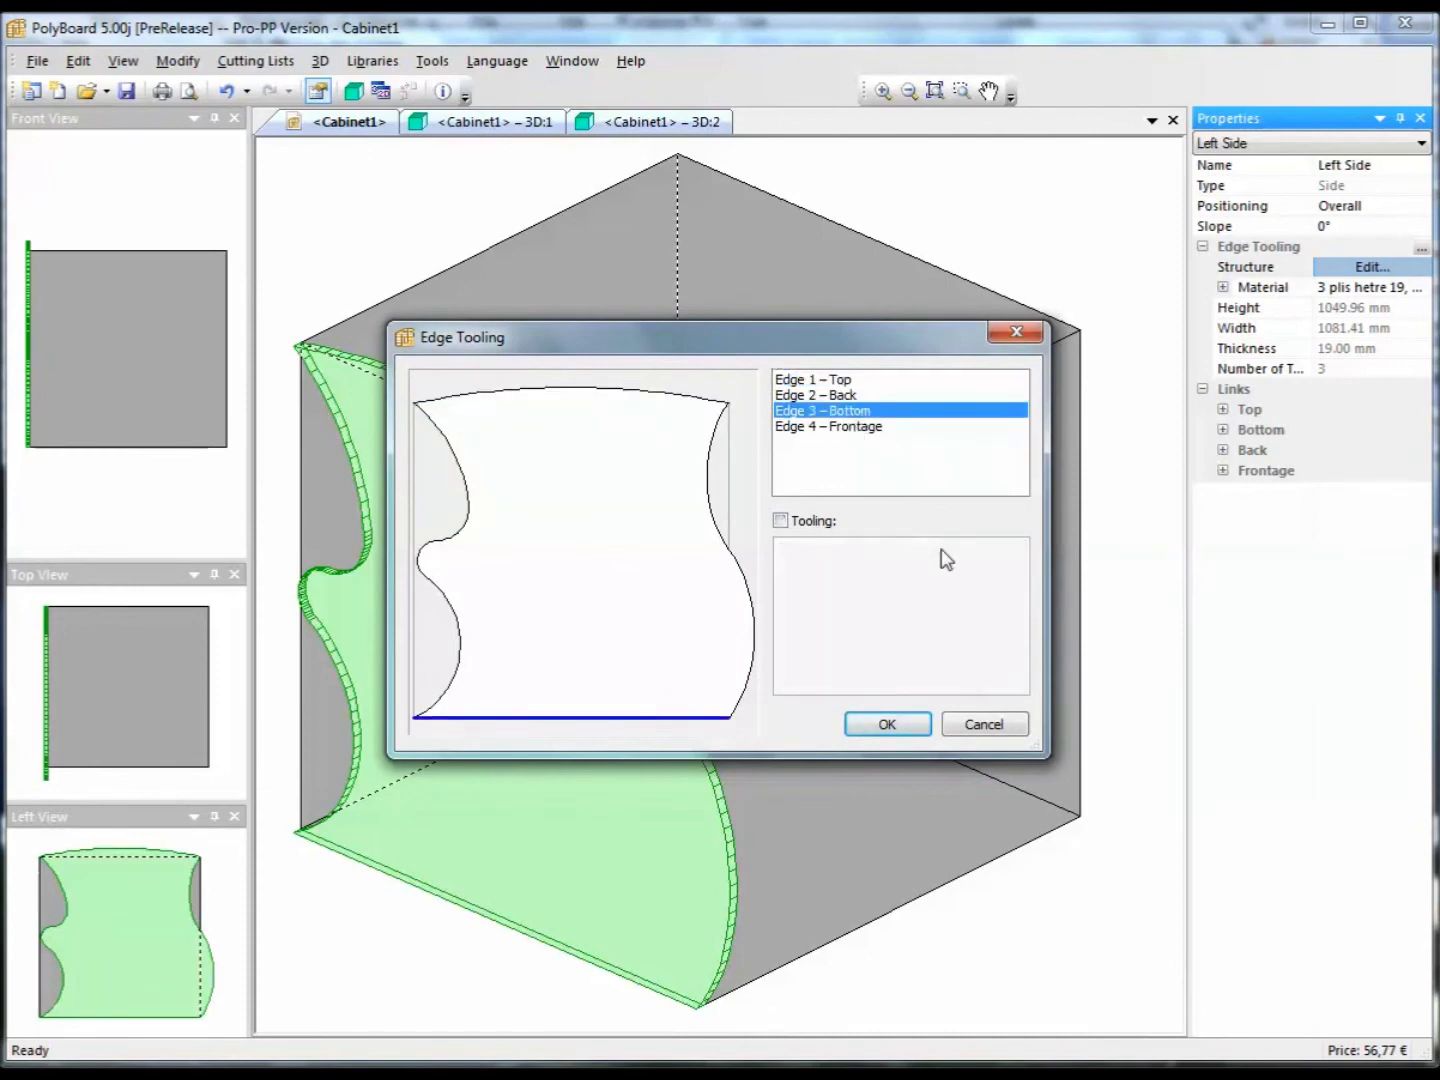
{"action": "left_click", "coordinate": [780, 520]}
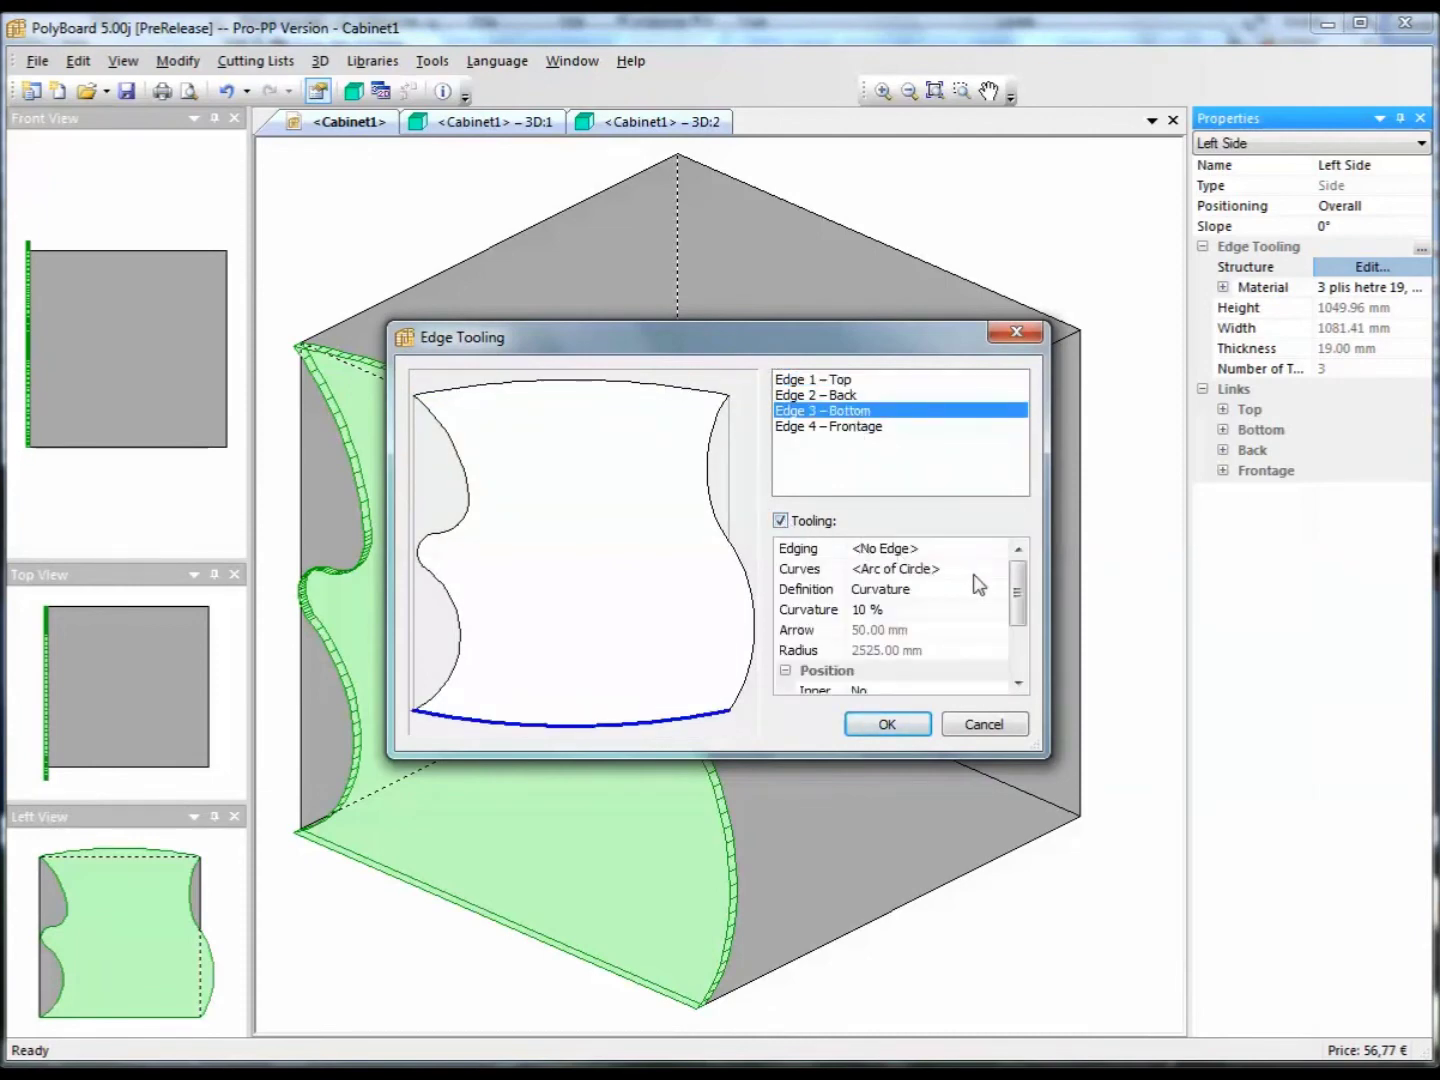
{"action": "left_click", "coordinate": [905, 725]}
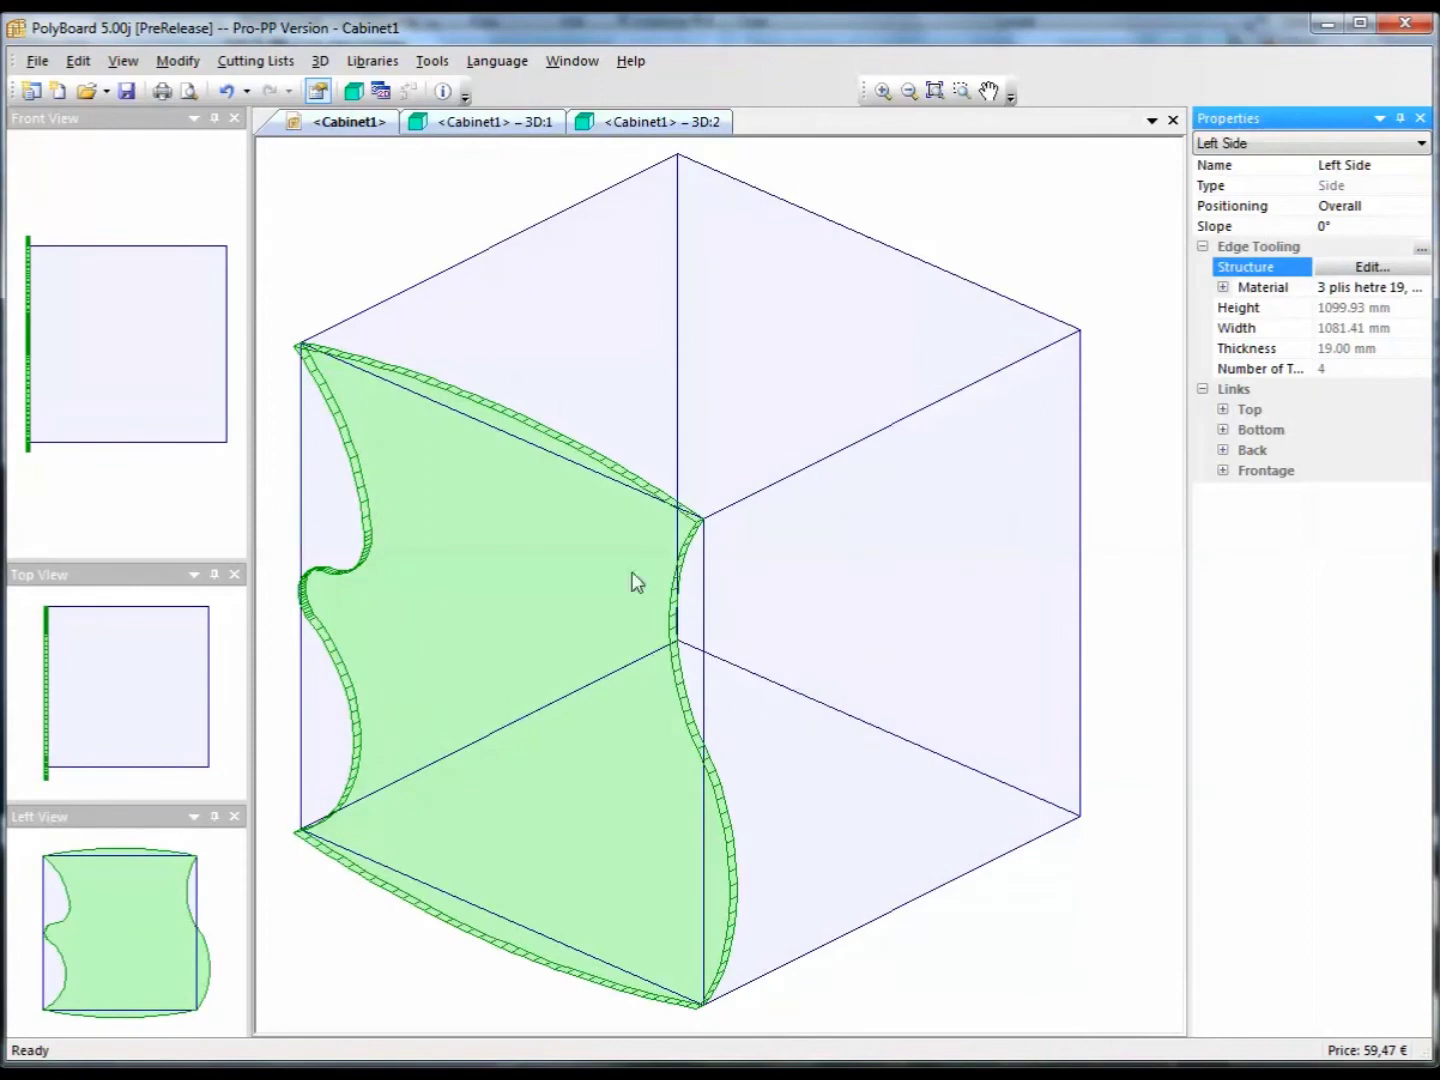
Step: Examine the left side panel with all four edges shaped by rotating it in the first 3D view
{"action": "left_click", "coordinate": [512, 122]}
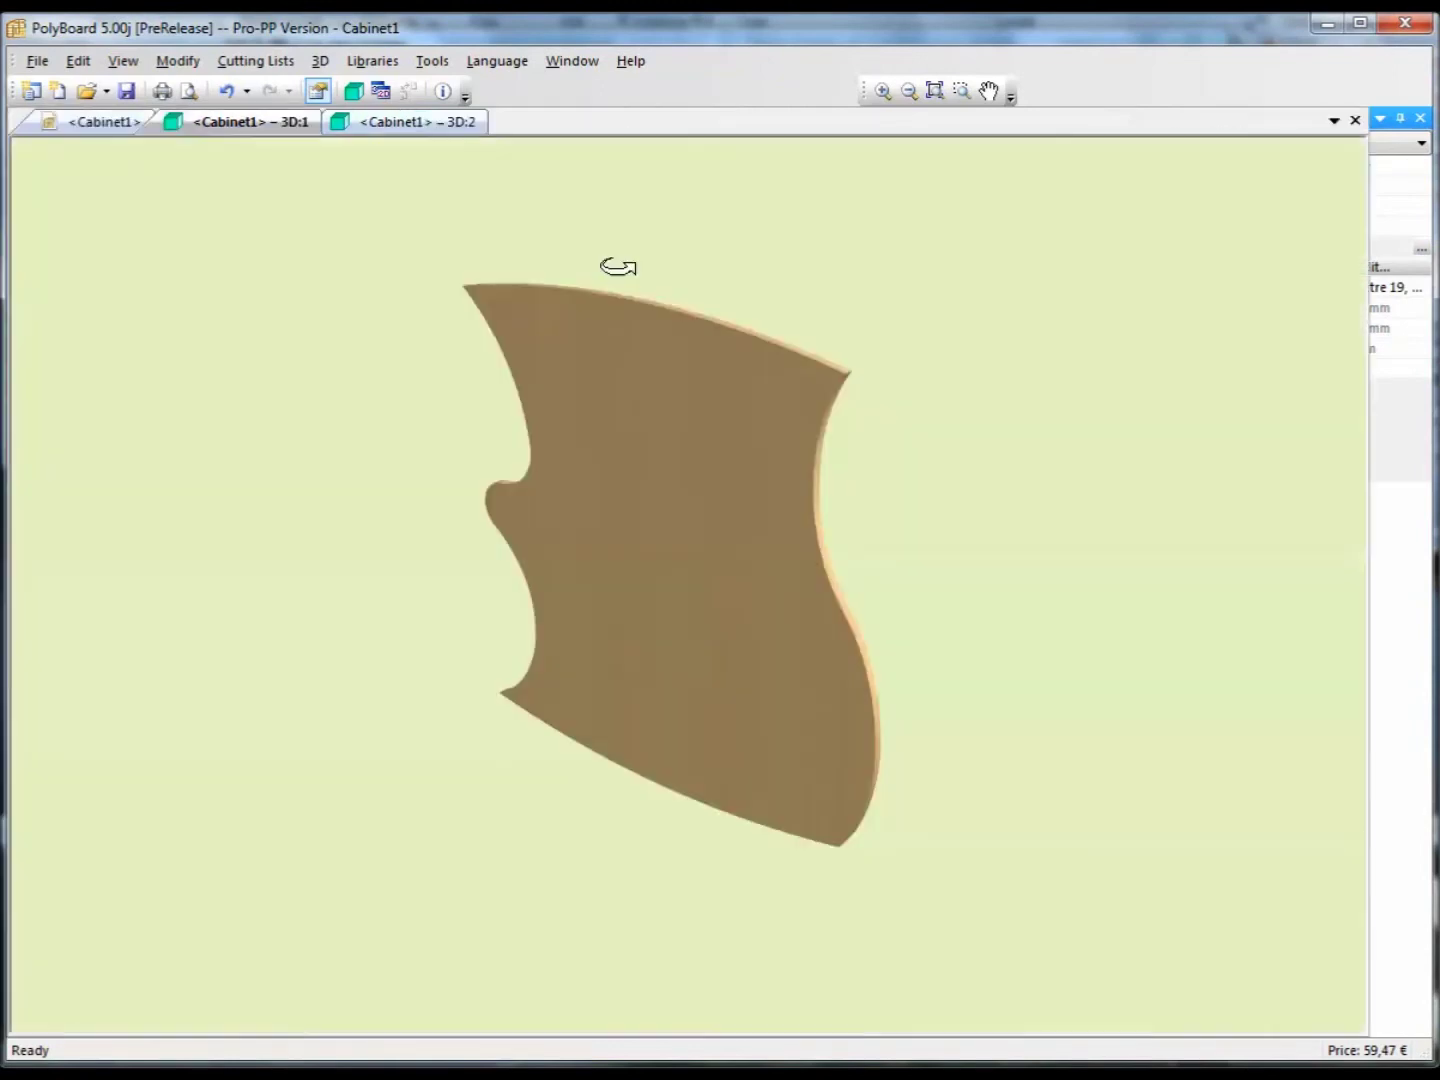
{"action": "left_click_drag", "start_coordinate": [765, 659], "coordinate": [823, 681]}
{"action": "middle_click_drag", "start_coordinate": [820, 681], "coordinate": [772, 748]}
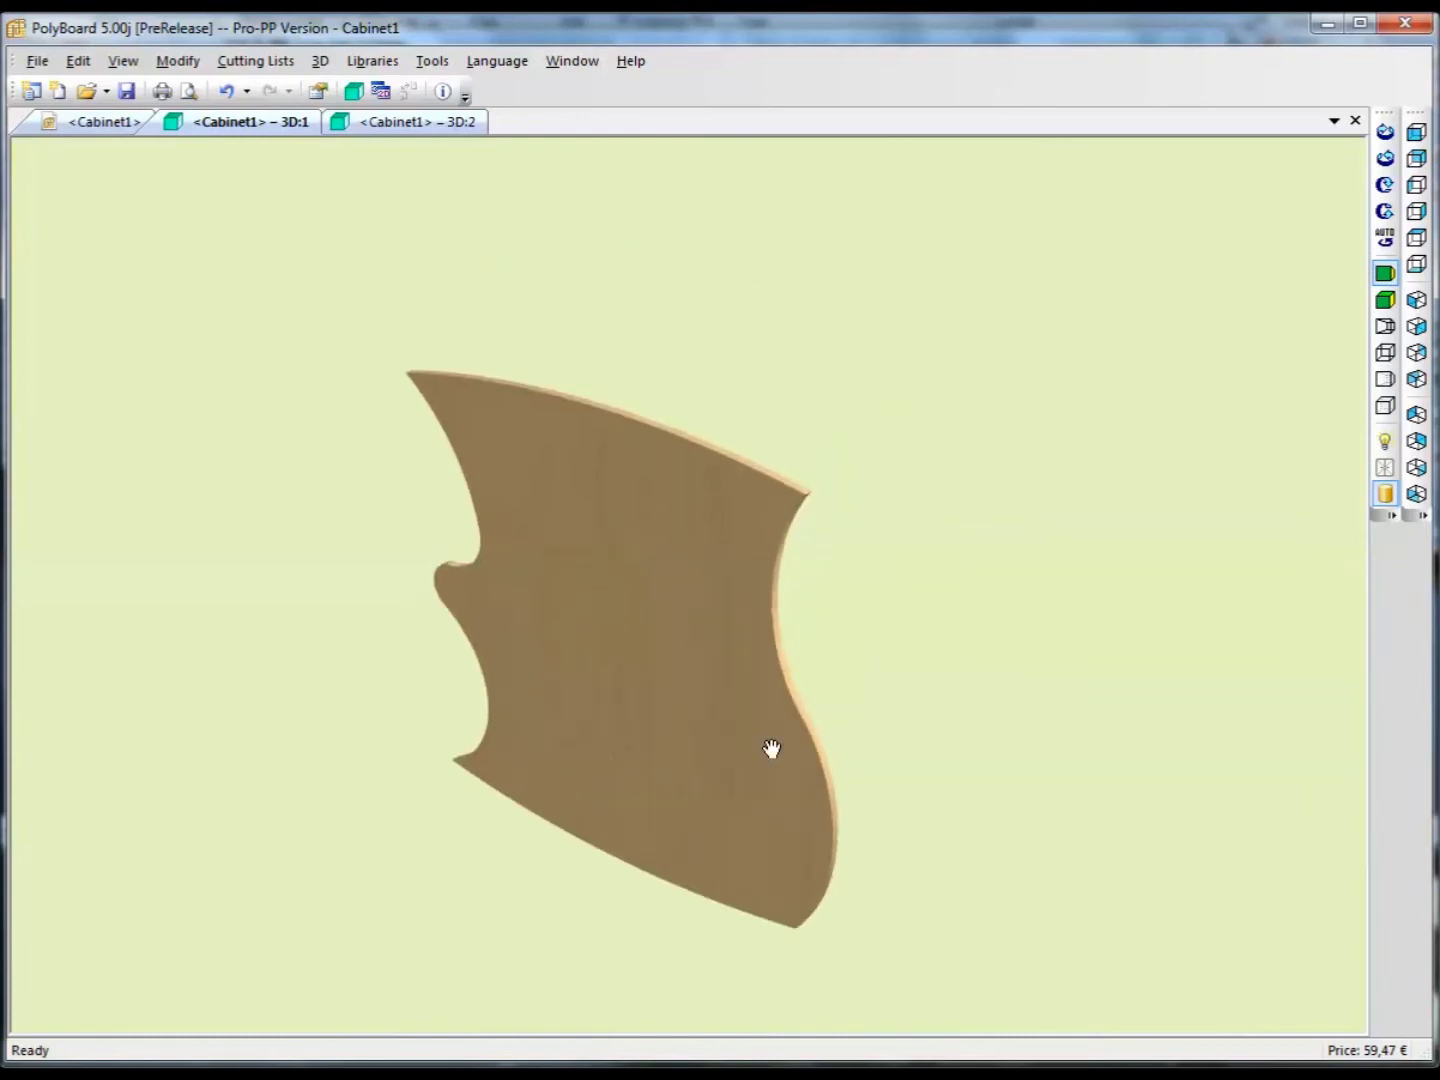
{"action": "left_click_drag", "start_coordinate": [772, 748], "coordinate": [485, 563]}
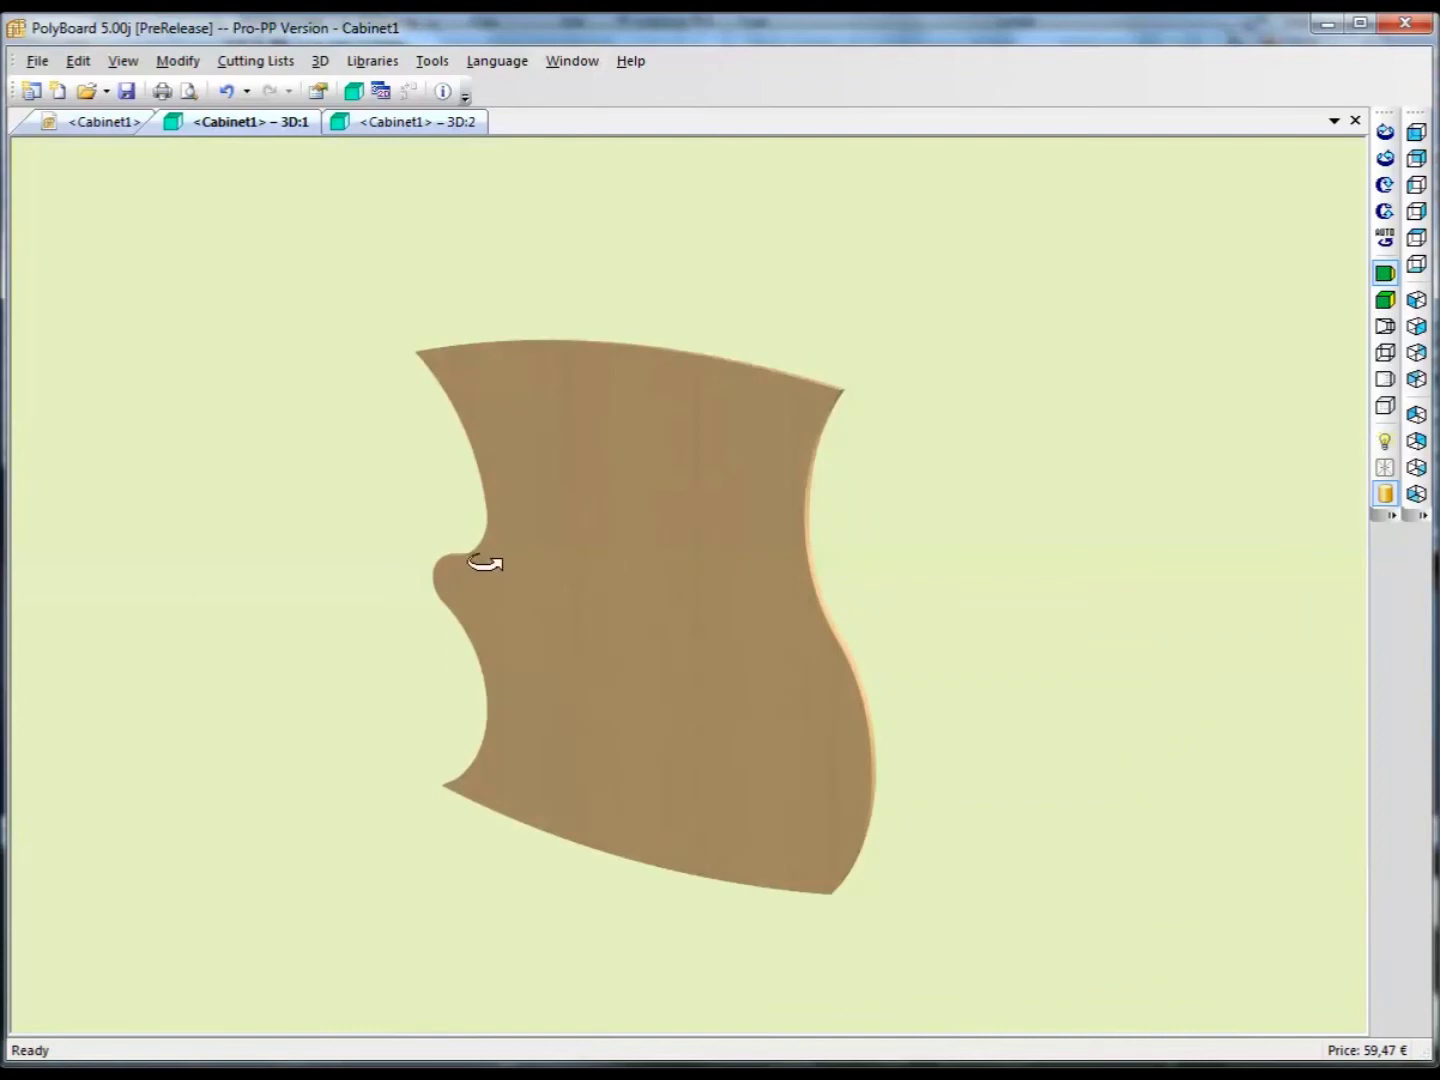
Step: Add a new inner tooling to the left side panel's structure in the cabinet view
{"action": "left_click", "coordinate": [120, 121]}
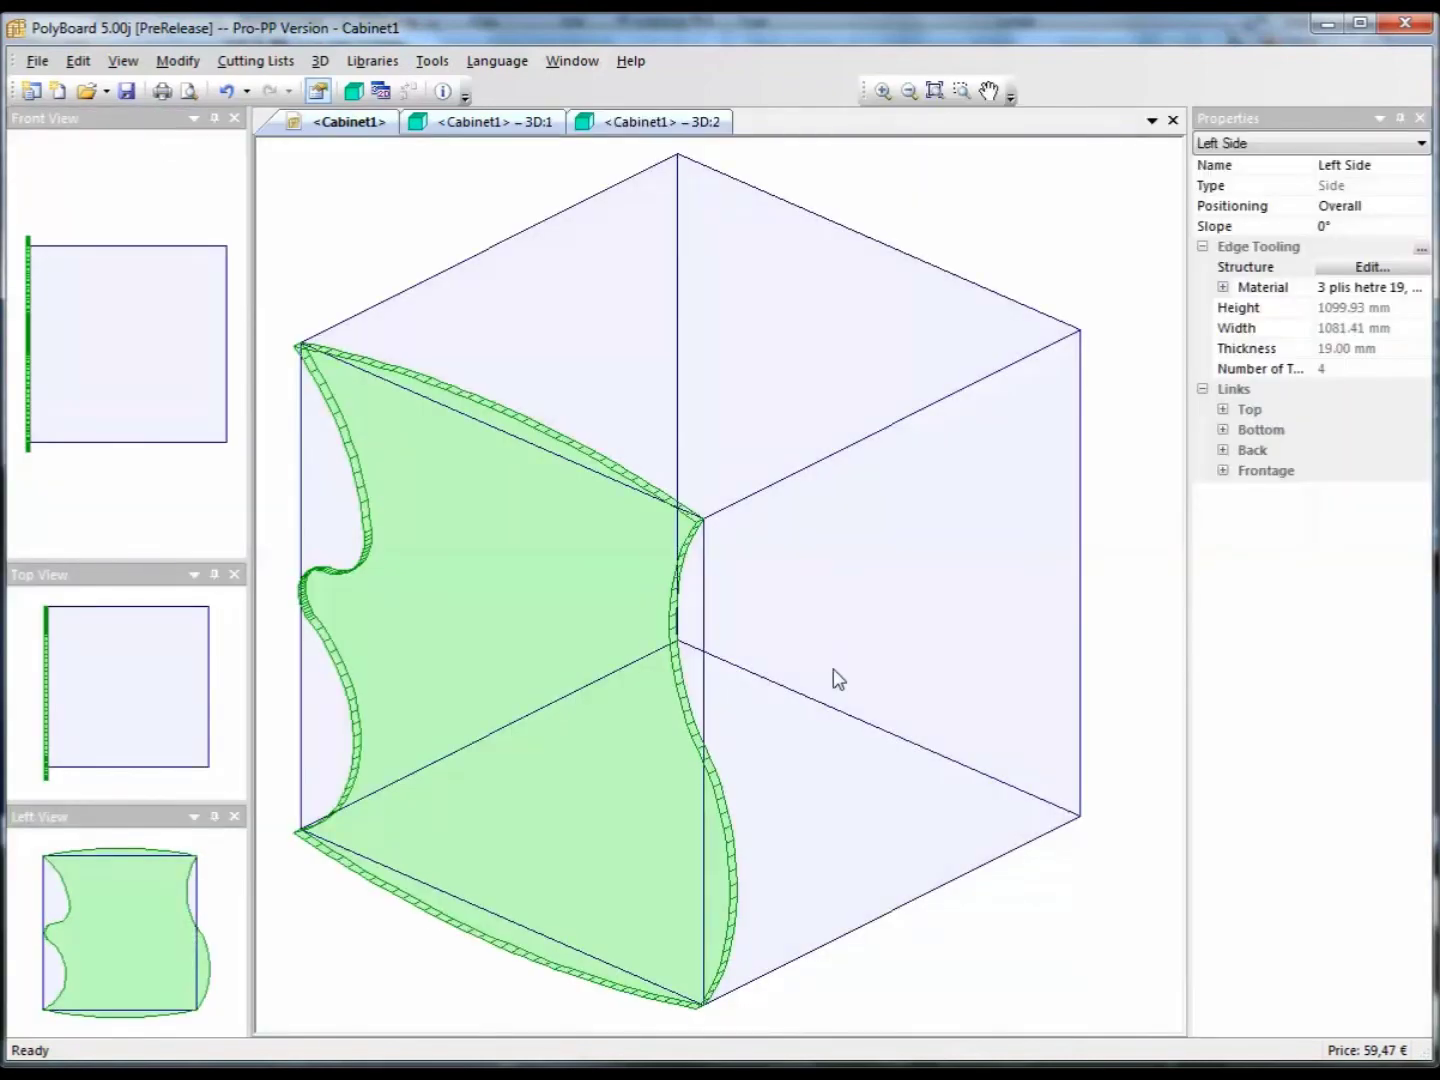
{"action": "left_click", "coordinate": [840, 679]}
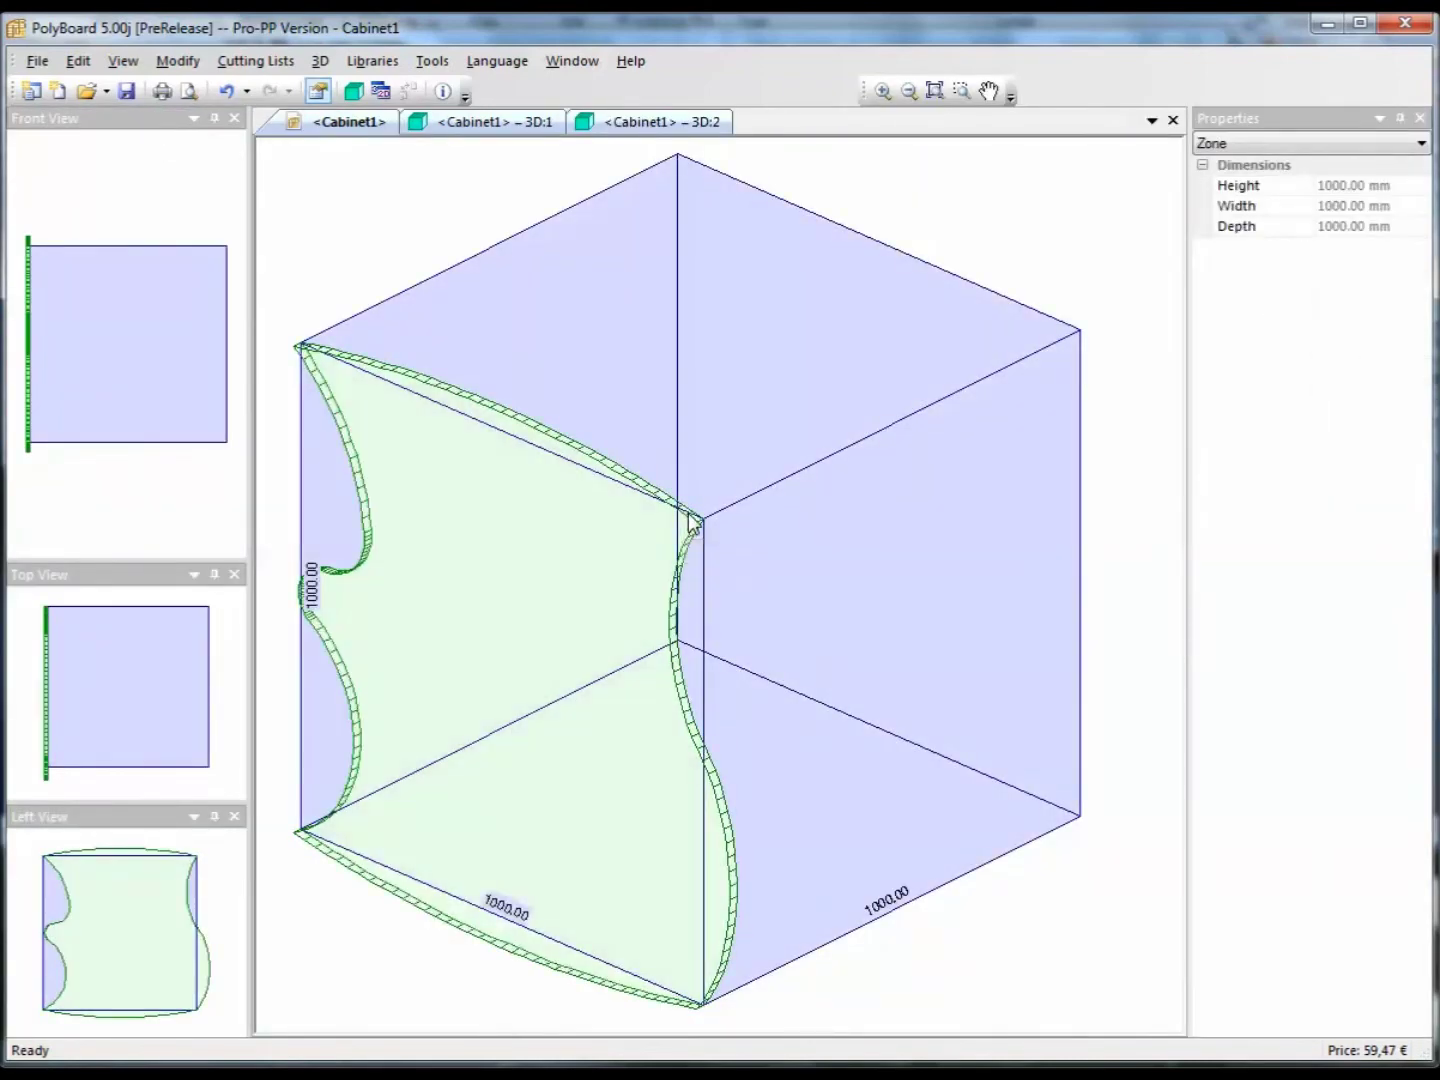
{"action": "left_click", "coordinate": [690, 522]}
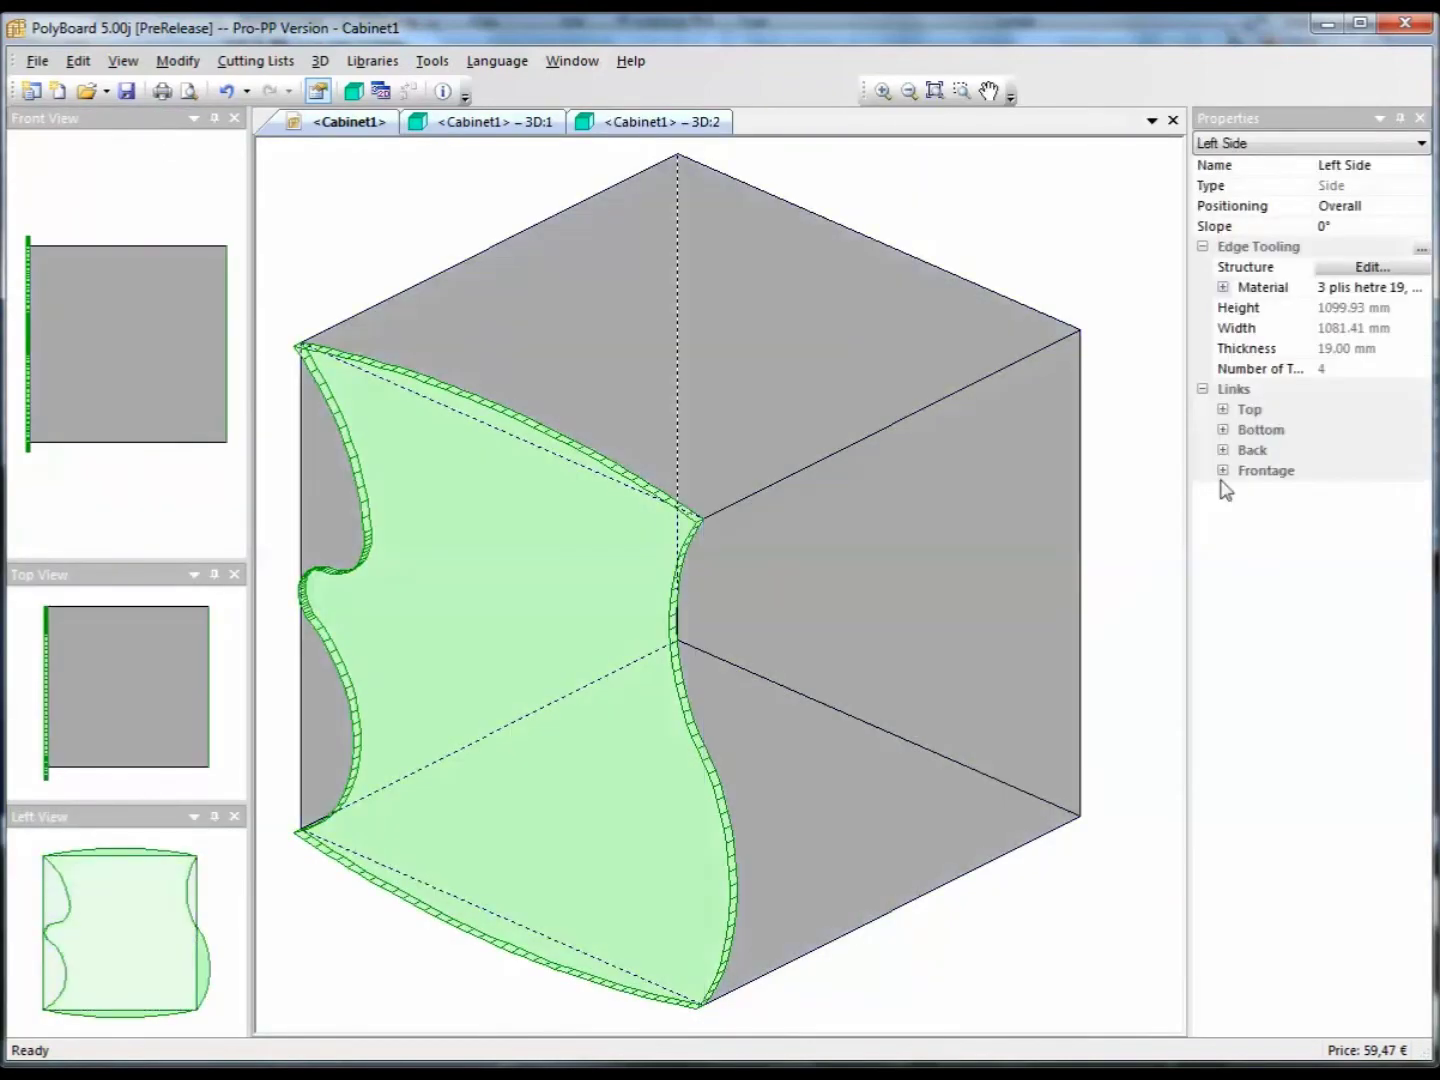
{"action": "left_click", "coordinate": [1368, 270]}
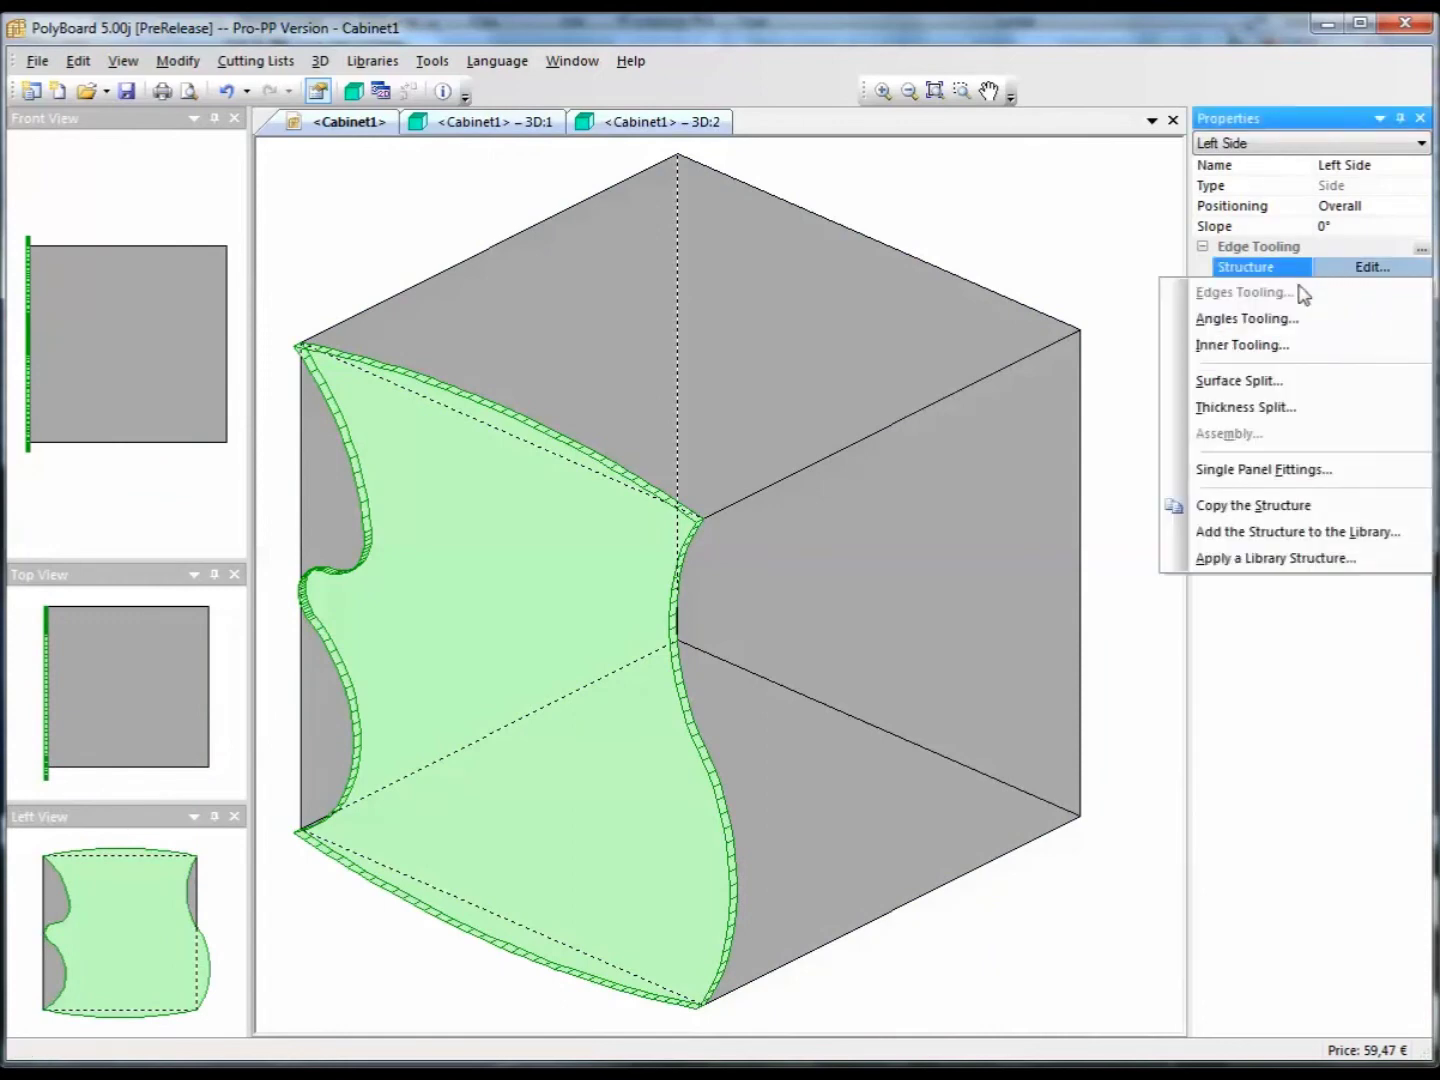
{"action": "left_click", "coordinate": [1258, 344]}
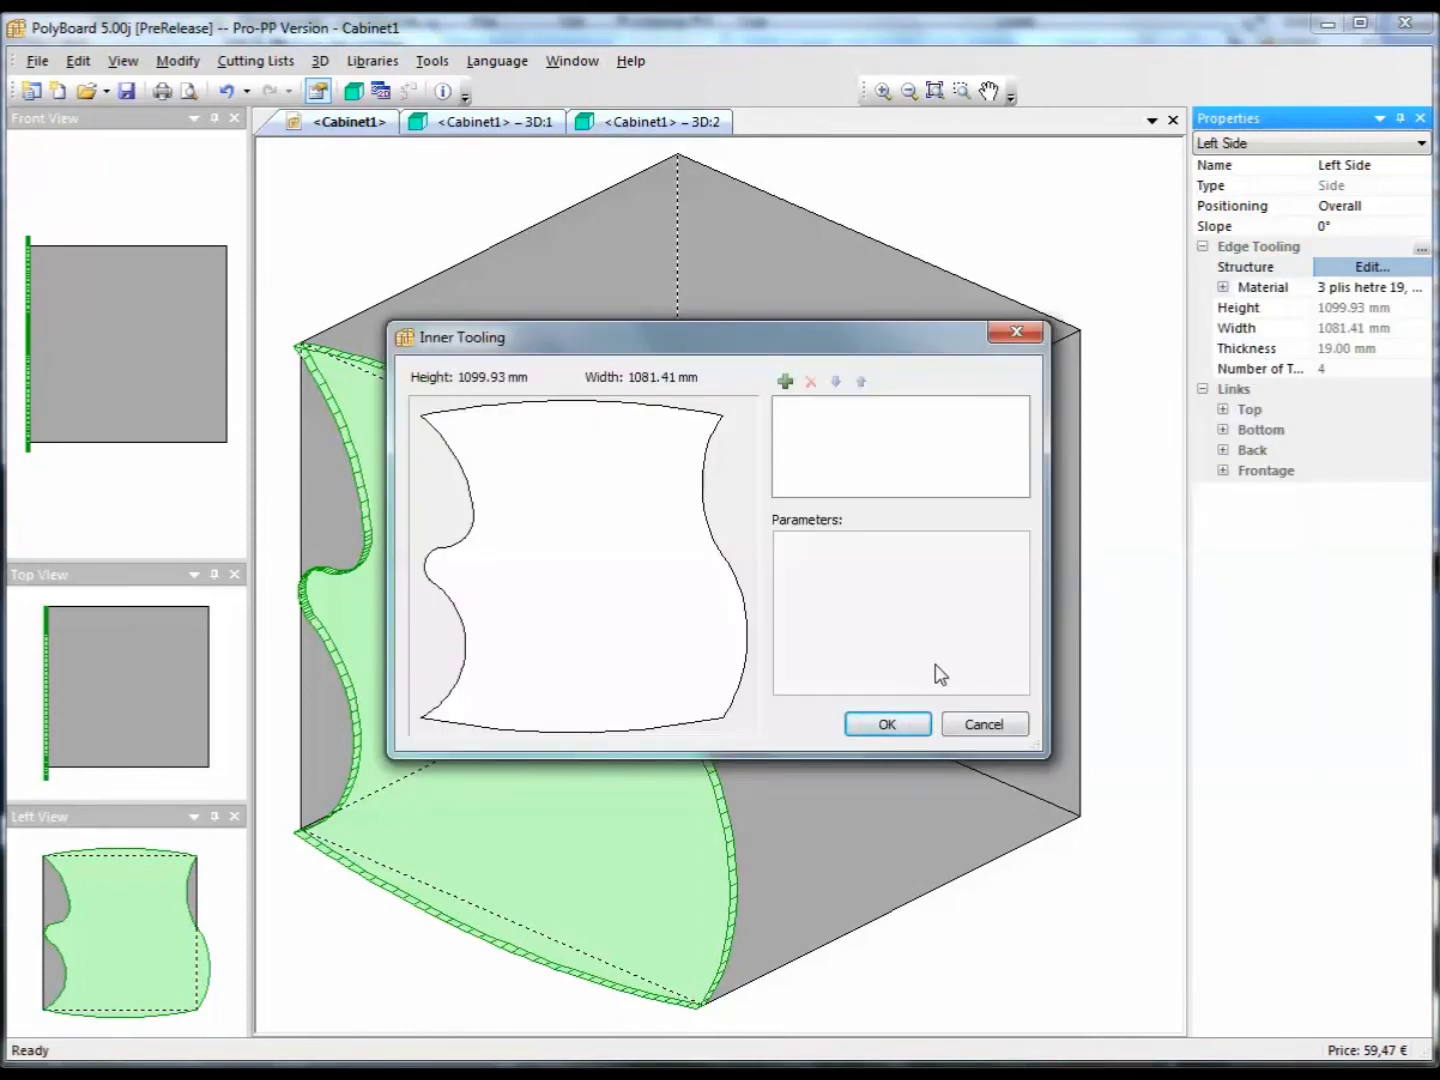
{"action": "left_click", "coordinate": [785, 381]}
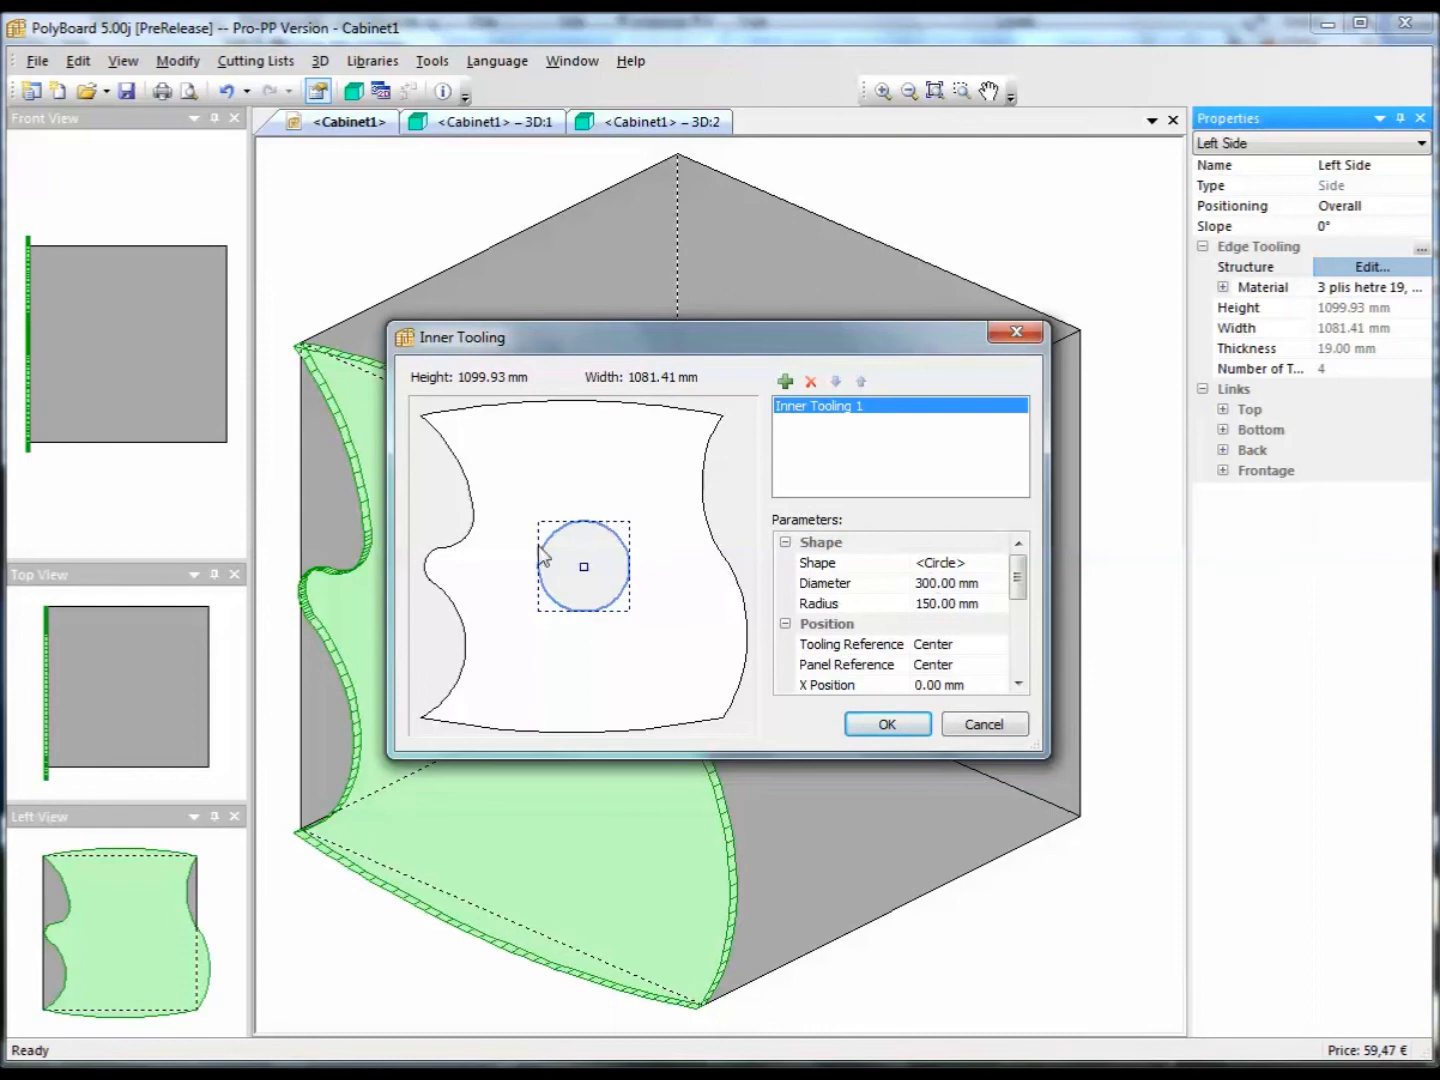
Step: Try the ellipse, rectangle and Coeur shapes for the first inner tooling
{"action": "left_click", "coordinate": [979, 565]}
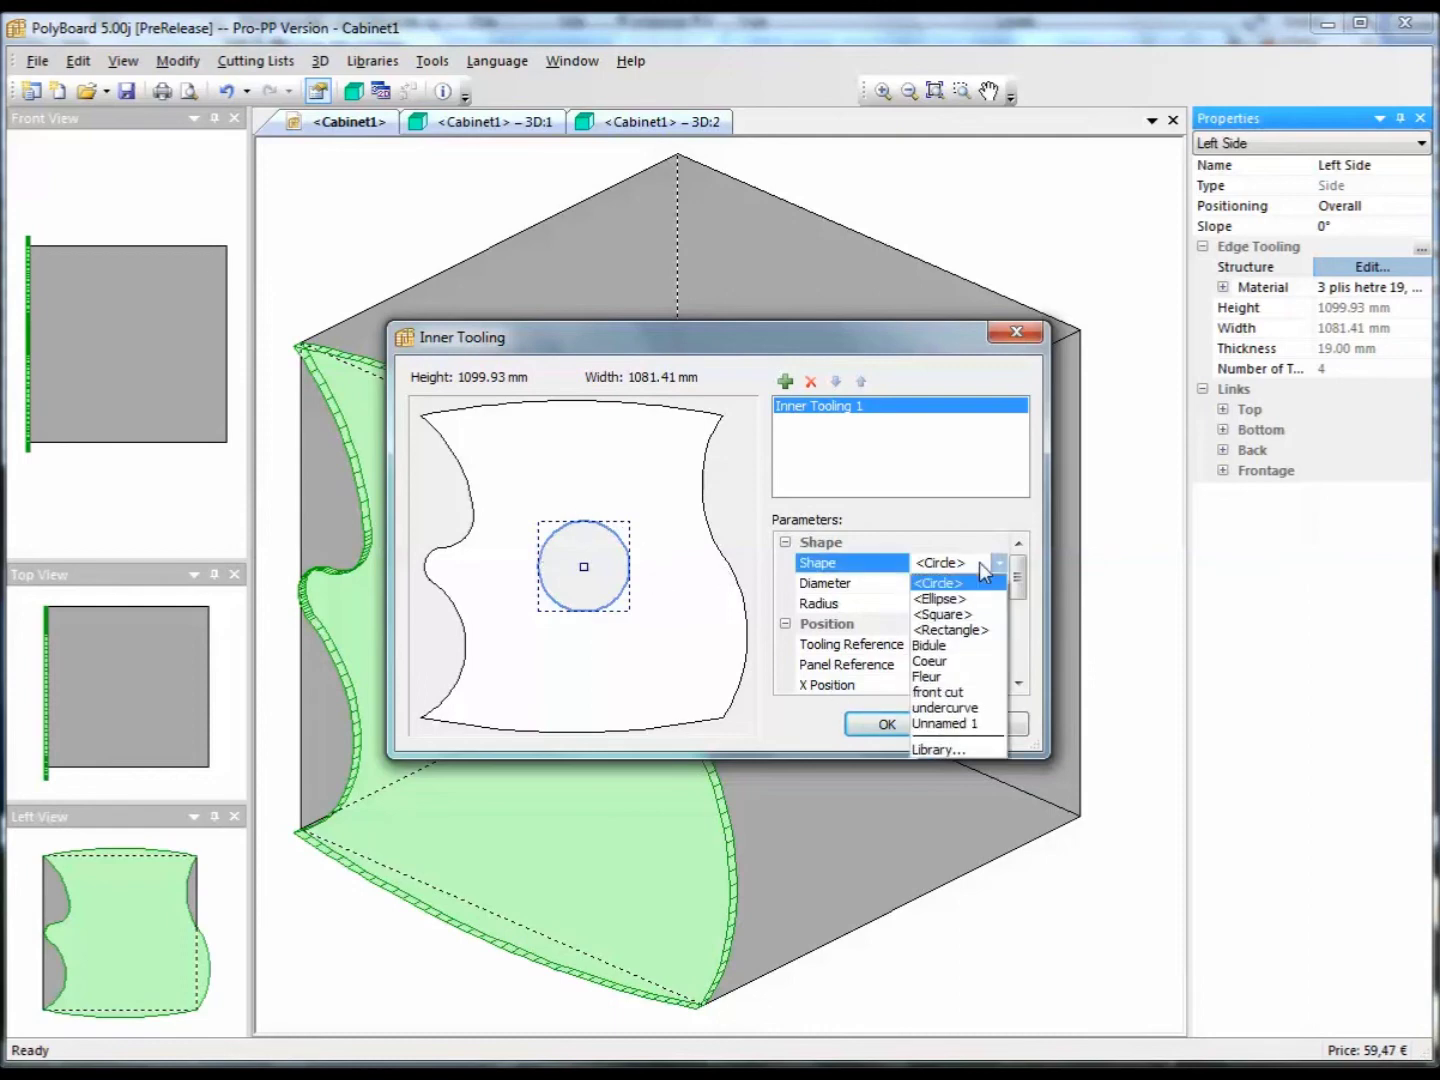
{"action": "left_click", "coordinate": [972, 599]}
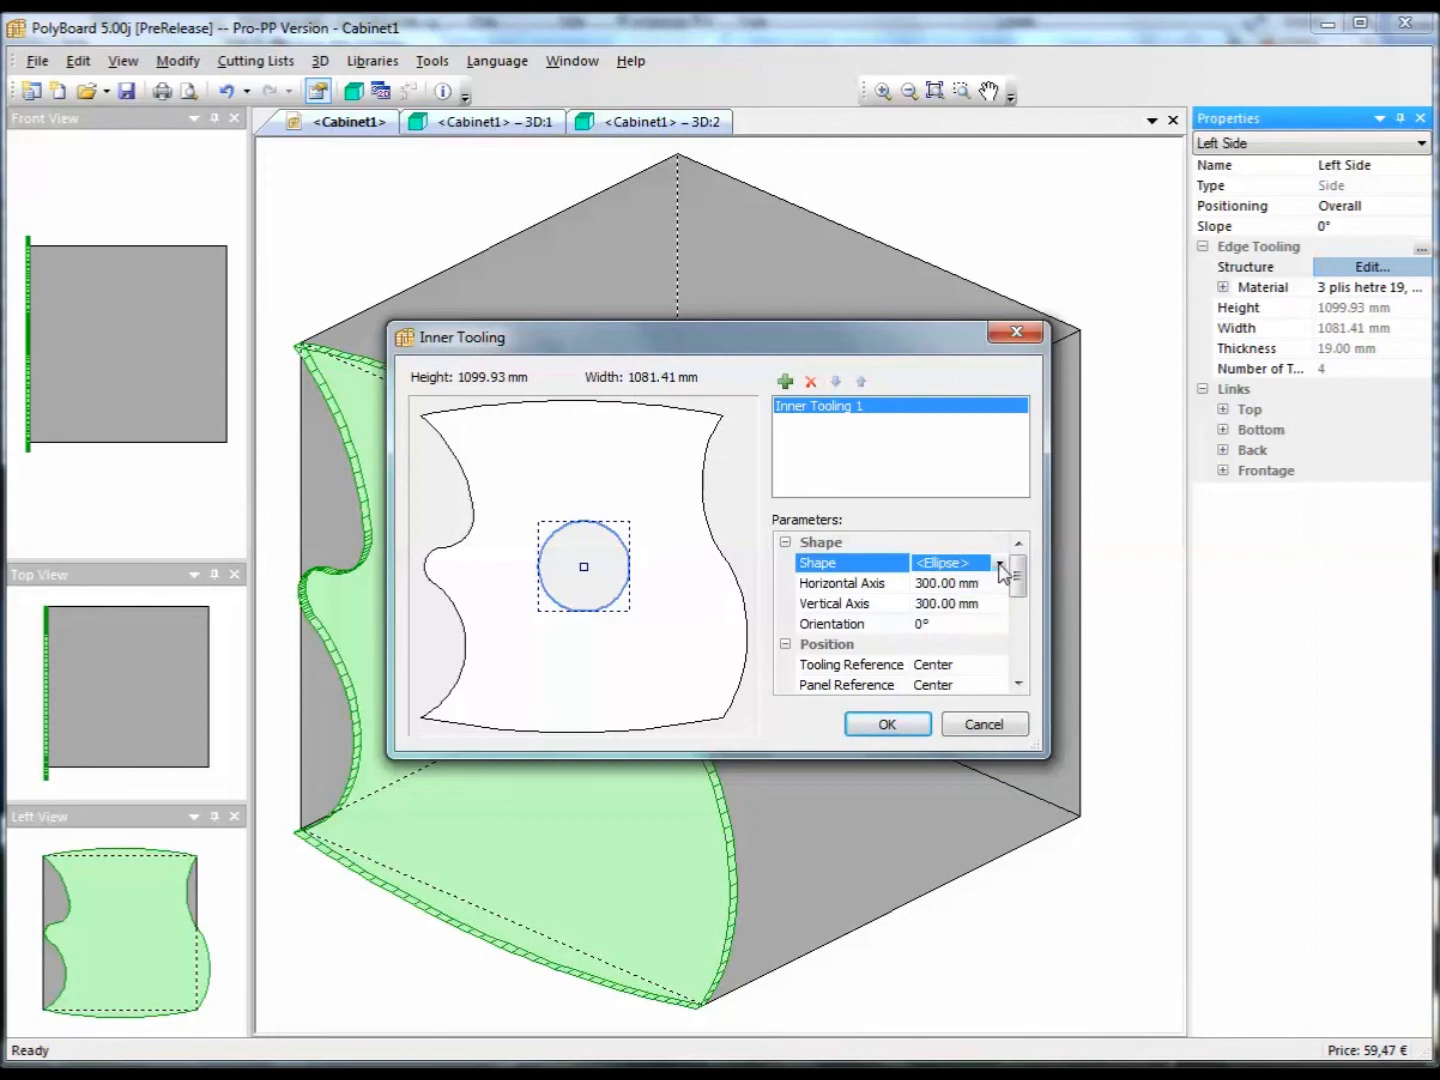
{"action": "left_click", "coordinate": [1000, 565]}
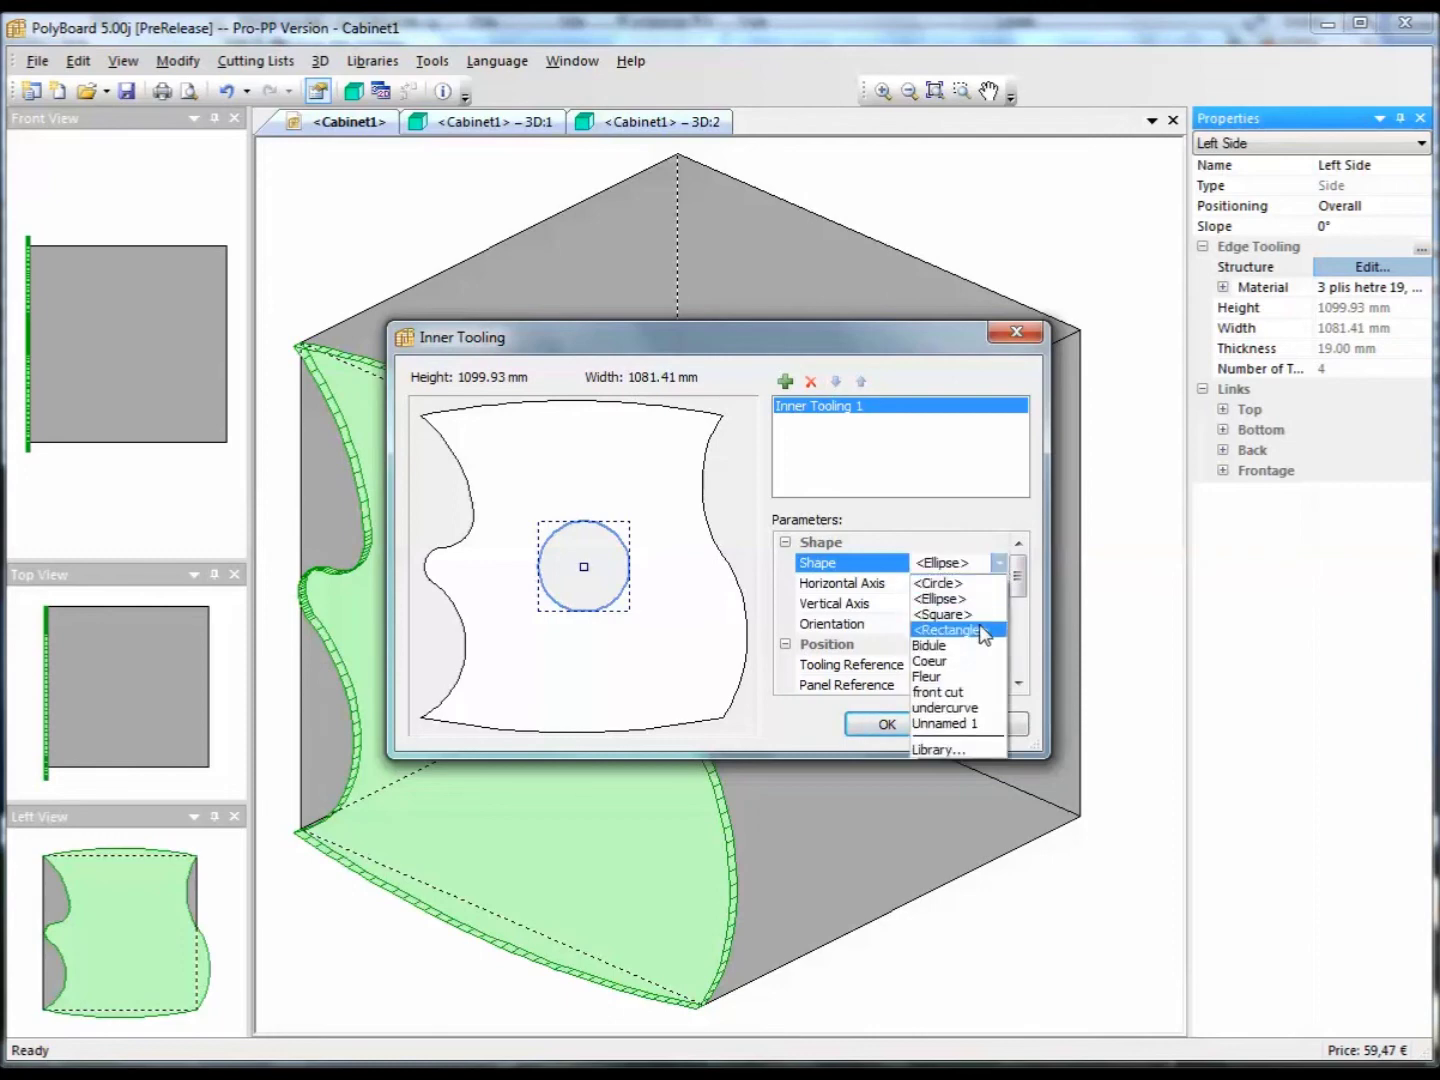
{"action": "left_click", "coordinate": [985, 631]}
{"action": "left_click", "coordinate": [1000, 564]}
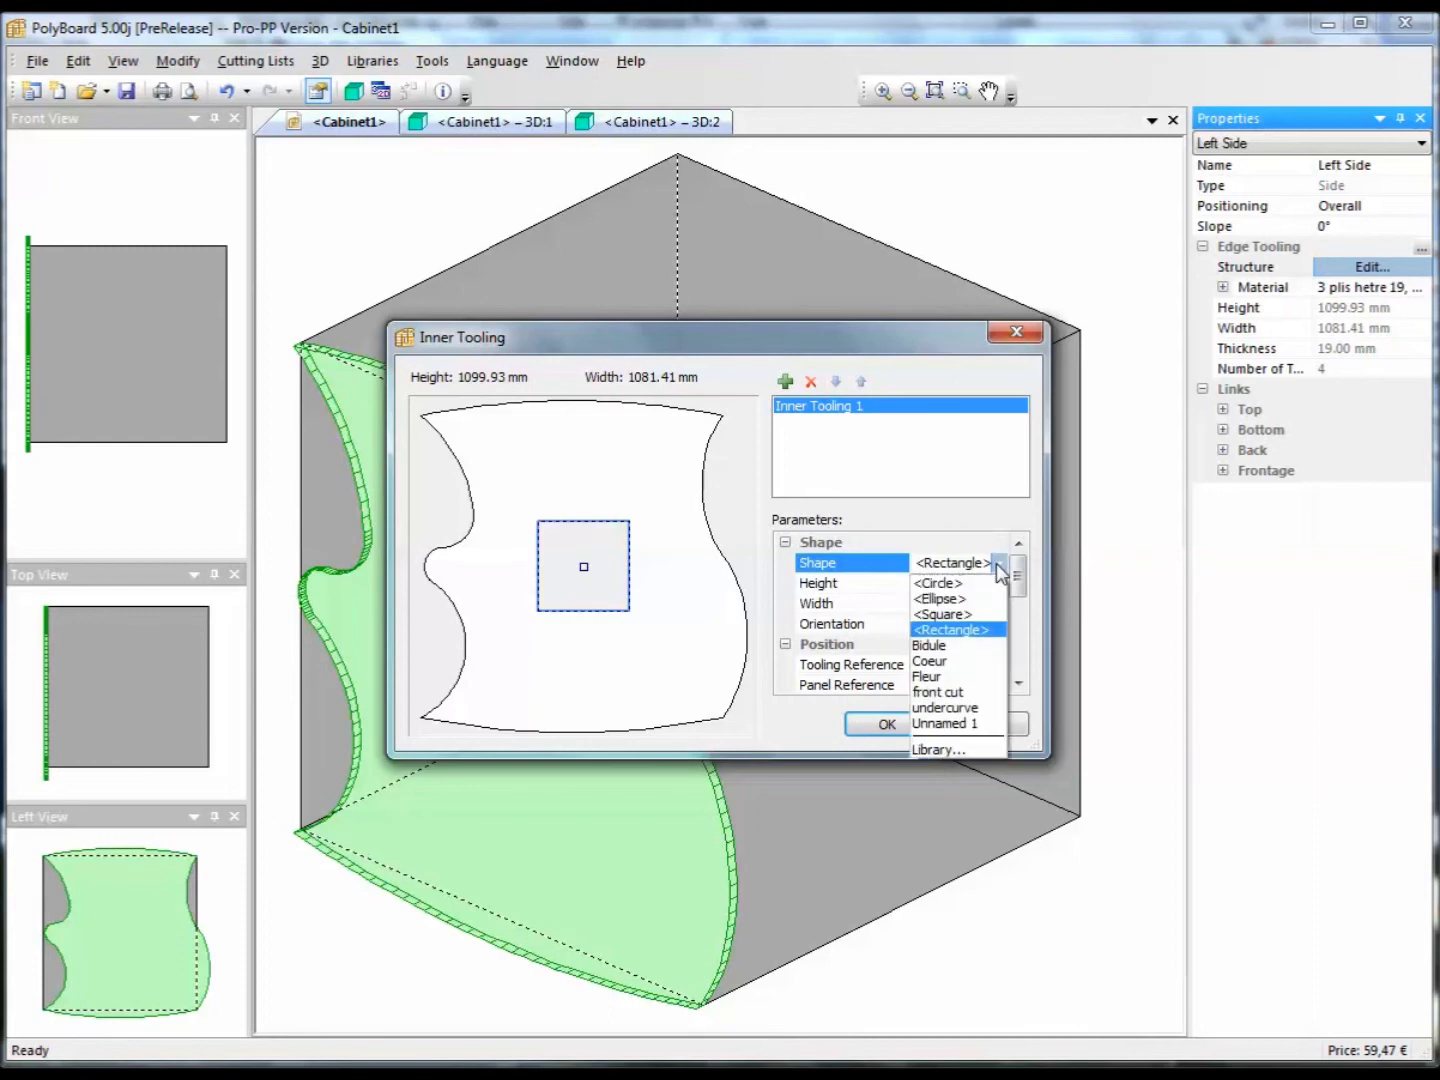
{"action": "left_click", "coordinate": [940, 661]}
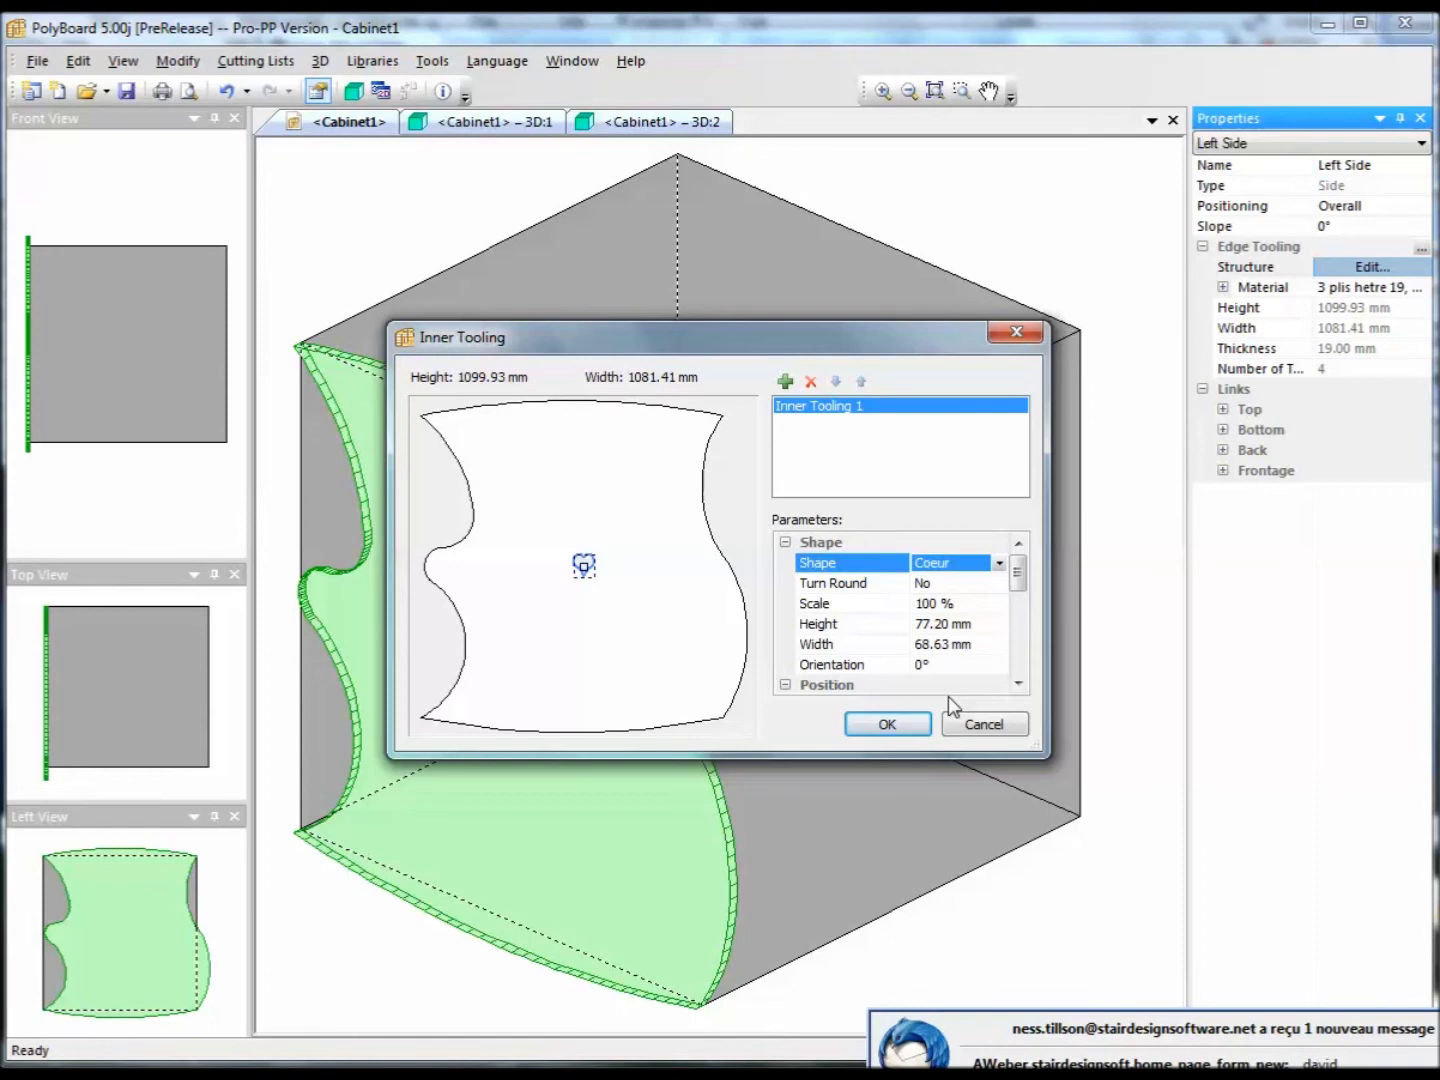
Step: Make the inner tooling an ellipse with a 220 mm horizontal axis and a 350 mm vertical axis
{"action": "left_click", "coordinate": [999, 564]}
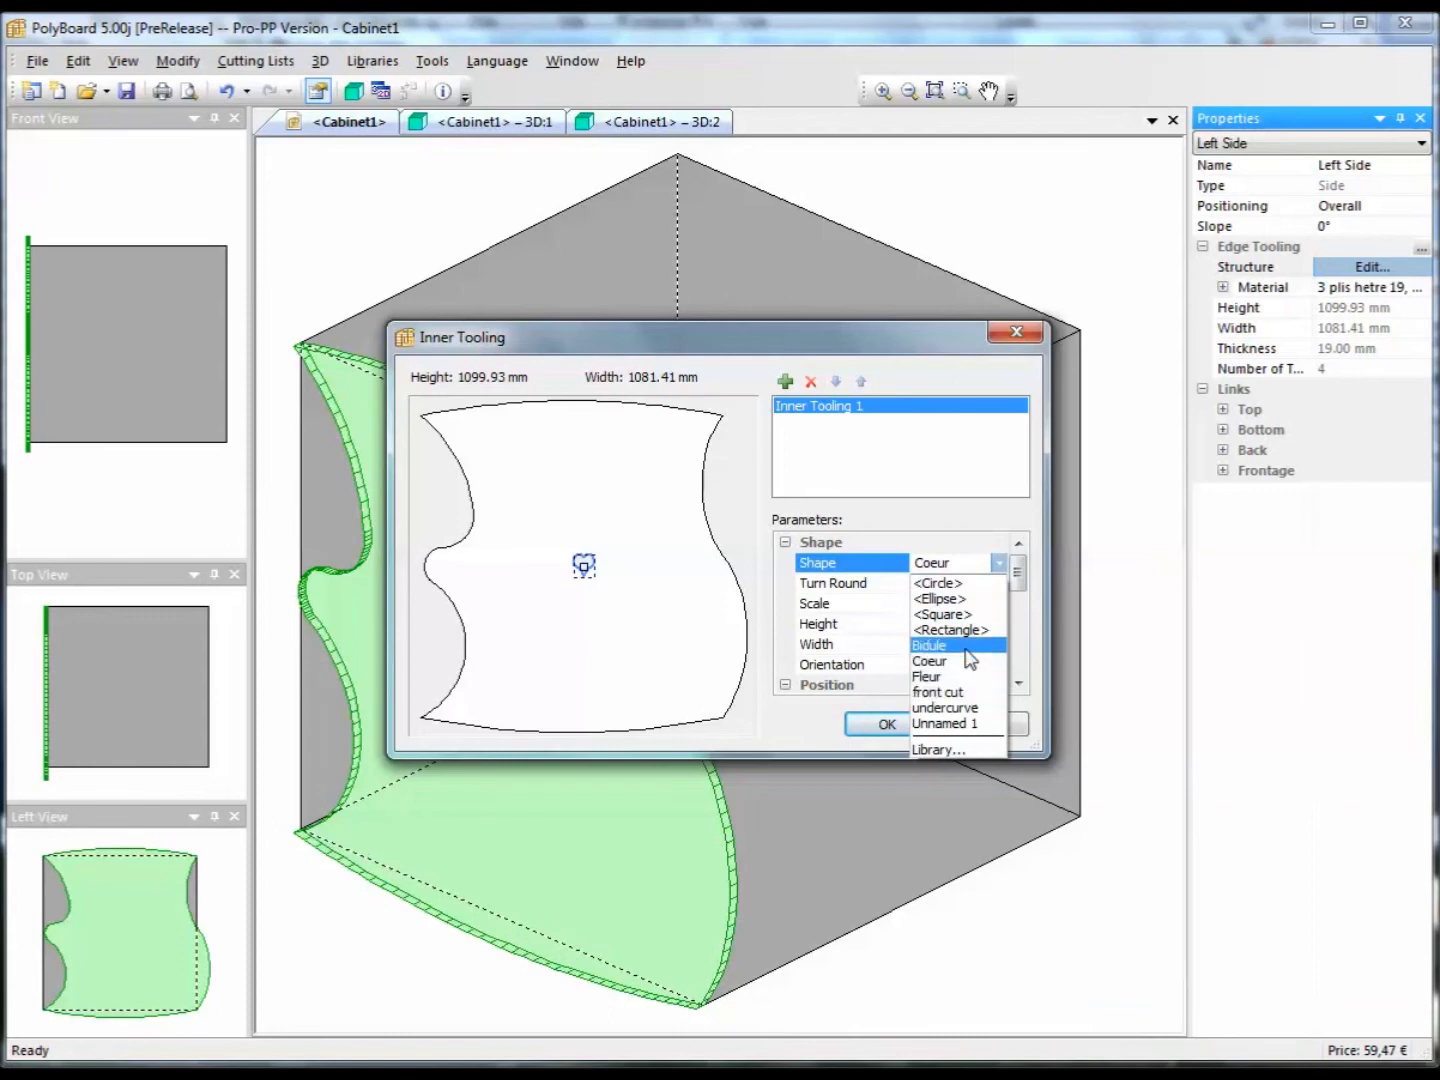
{"action": "left_click", "coordinate": [963, 598]}
{"action": "left_click", "coordinate": [986, 585]}
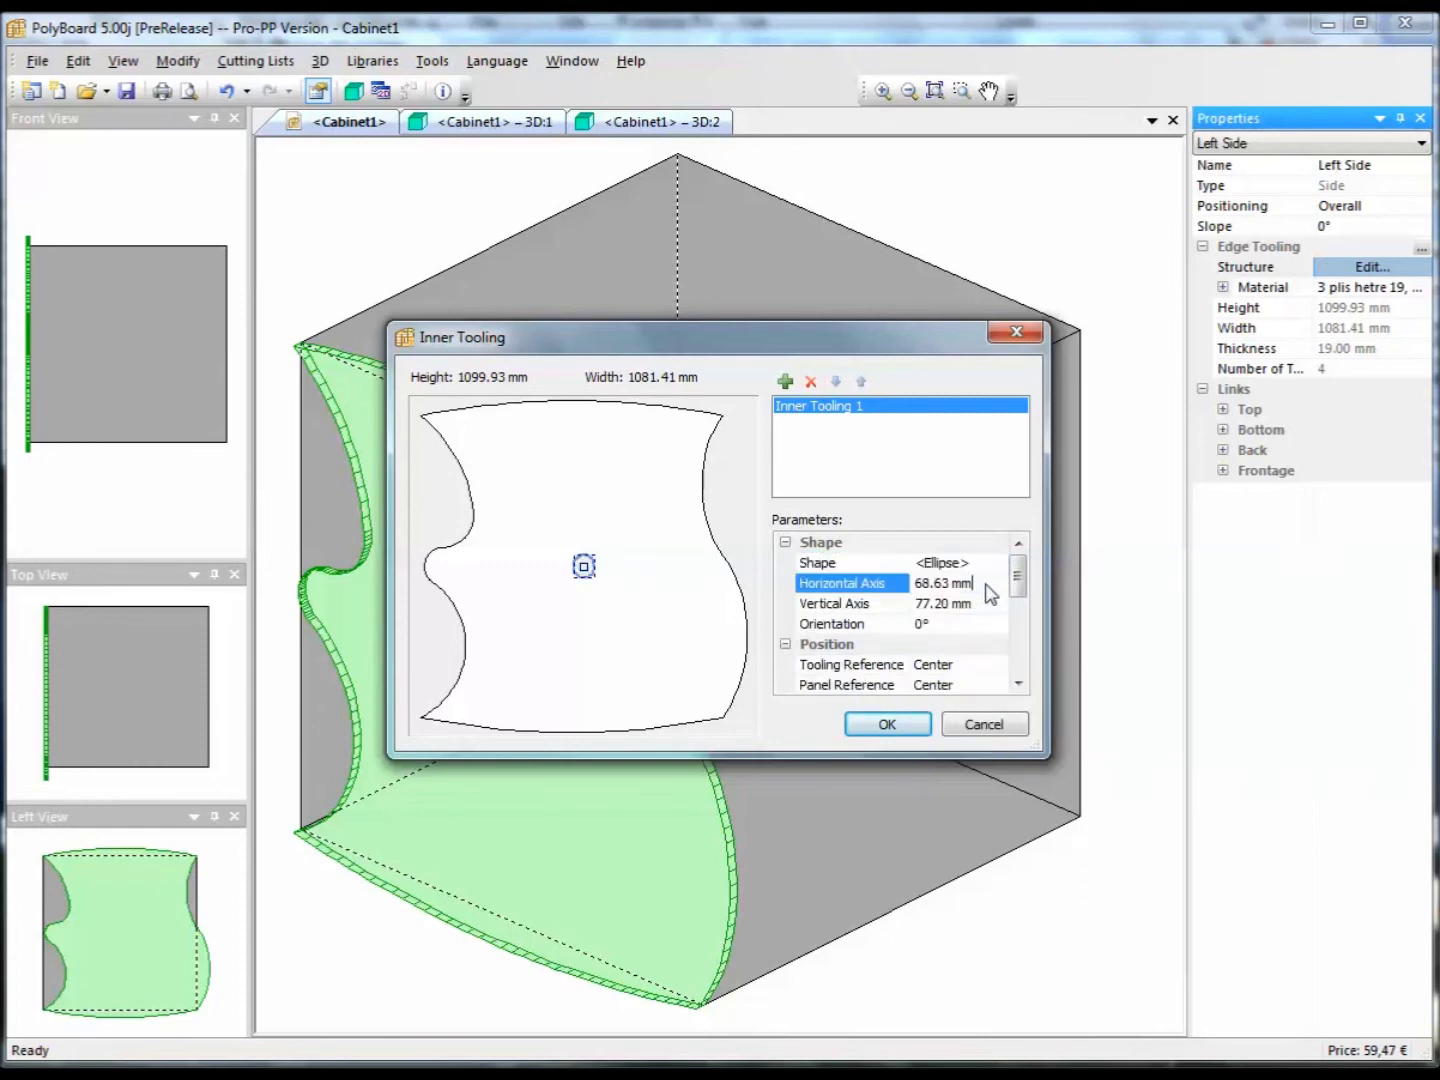
{"action": "double_click", "coordinate": [920, 584]}
{"action": "type", "text": "220"}
{"action": "left_click", "coordinate": [983, 600]}
{"action": "left_click_drag", "start_coordinate": [988, 604], "coordinate": [912, 604]}
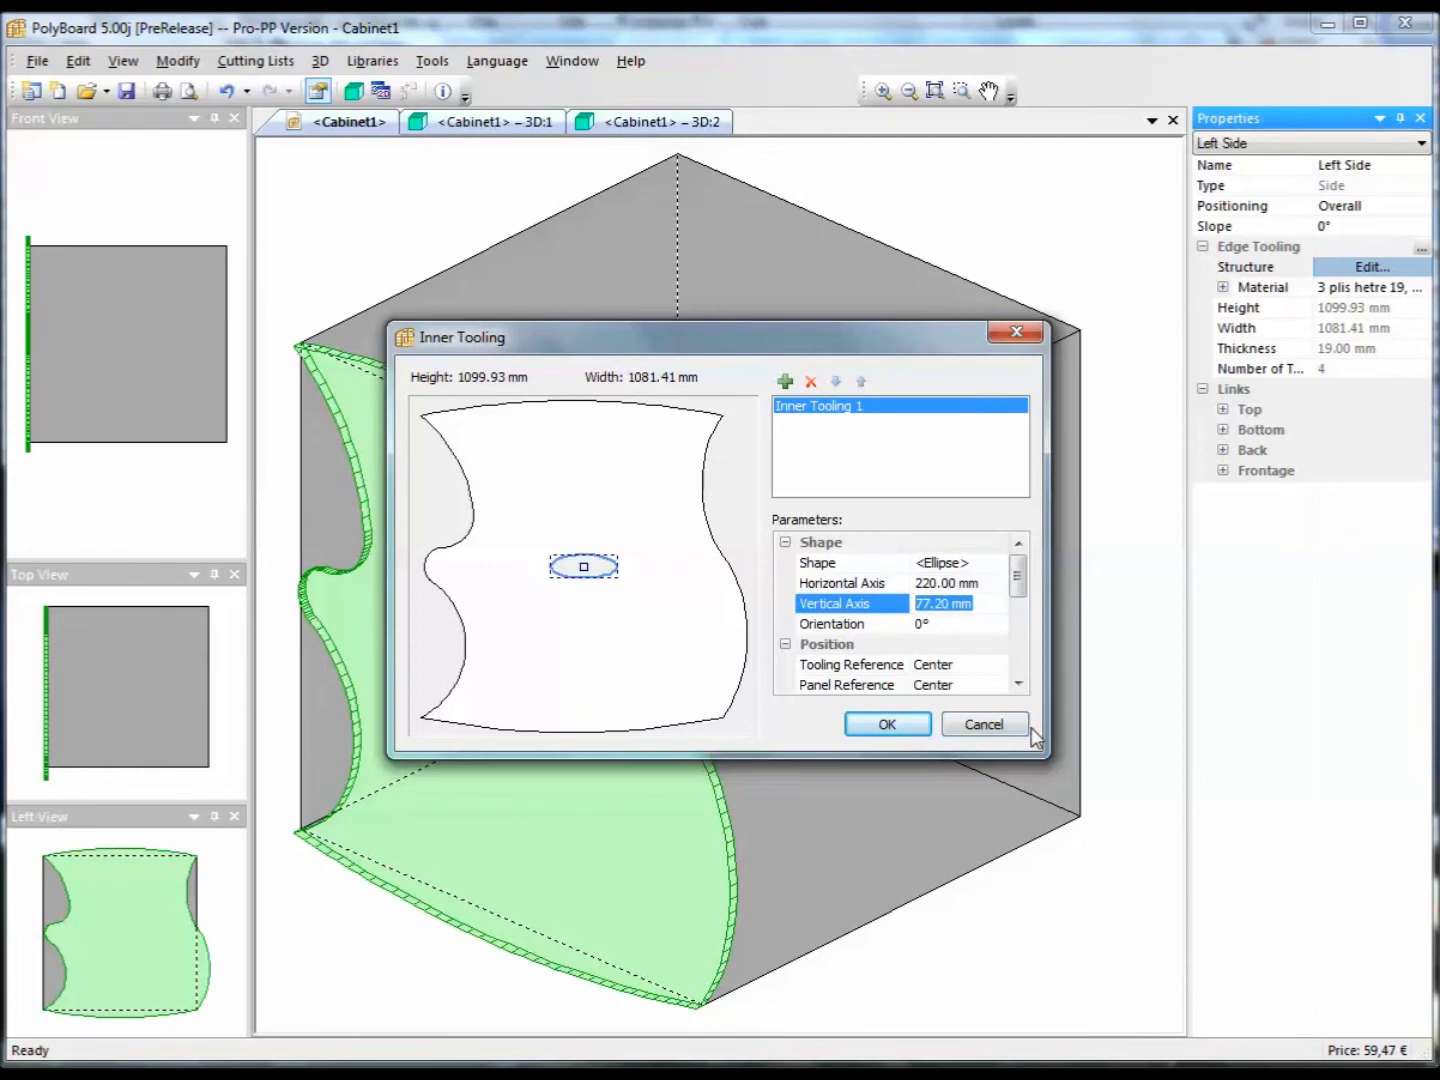
{"action": "type", "text": "350"}
Step: Set the ellipse's orientation to 20°
{"action": "left_click", "coordinate": [956, 621]}
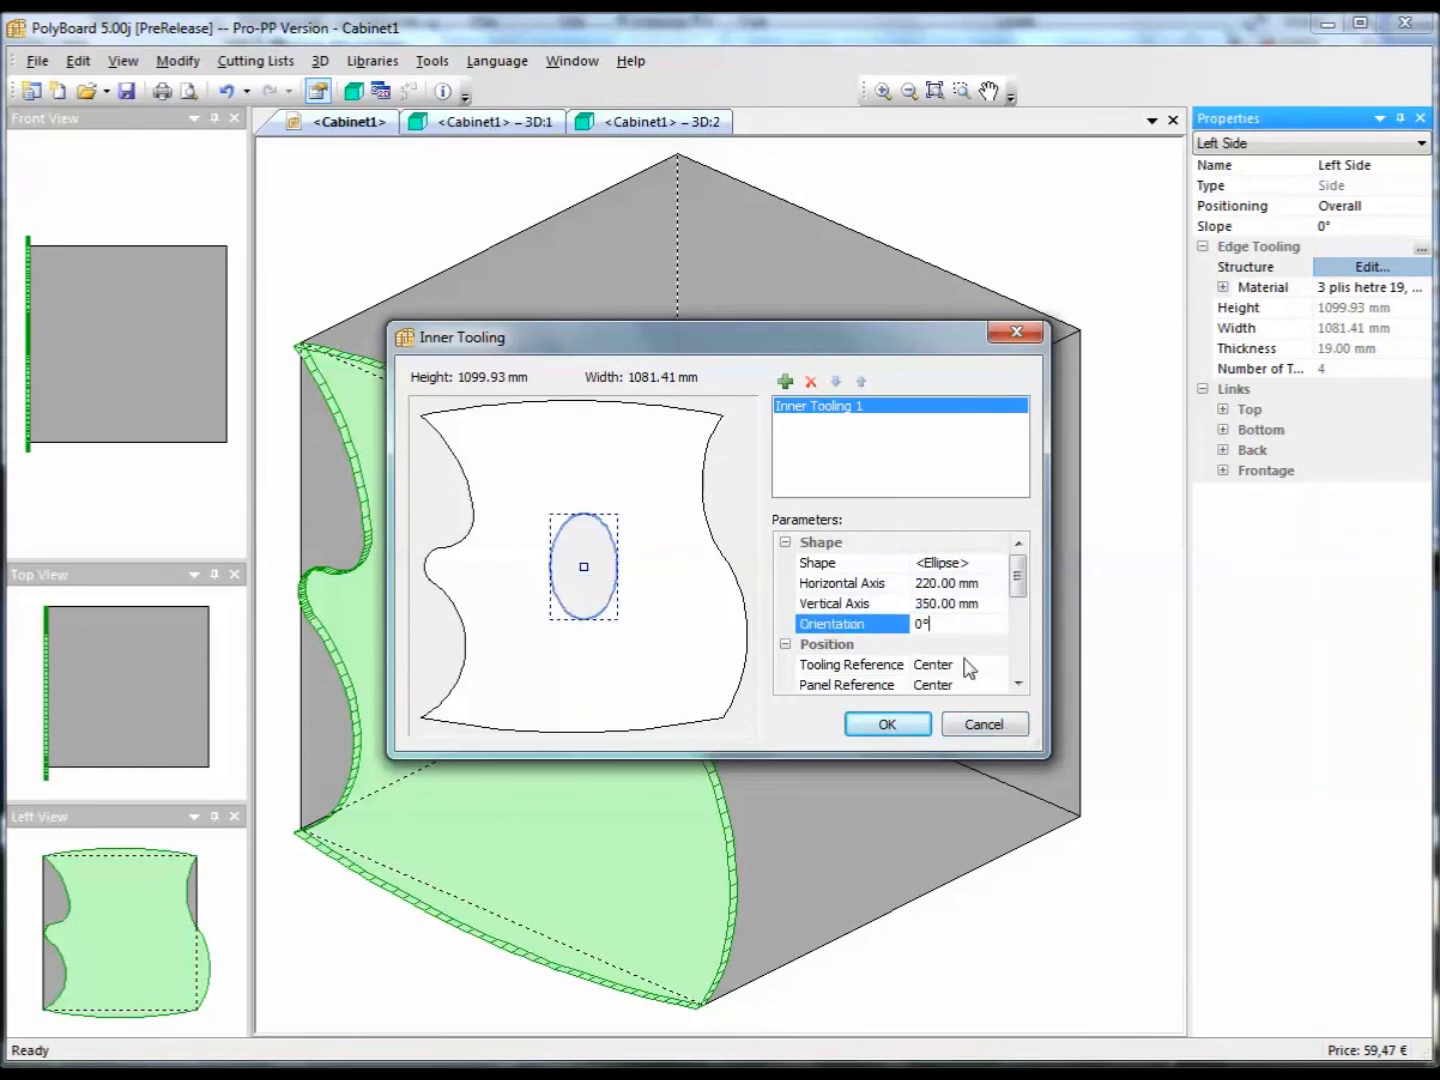
{"action": "left_click_drag", "start_coordinate": [944, 620], "coordinate": [906, 623]}
{"action": "type", "text": "20"}
{"action": "left_click", "coordinate": [958, 665]}
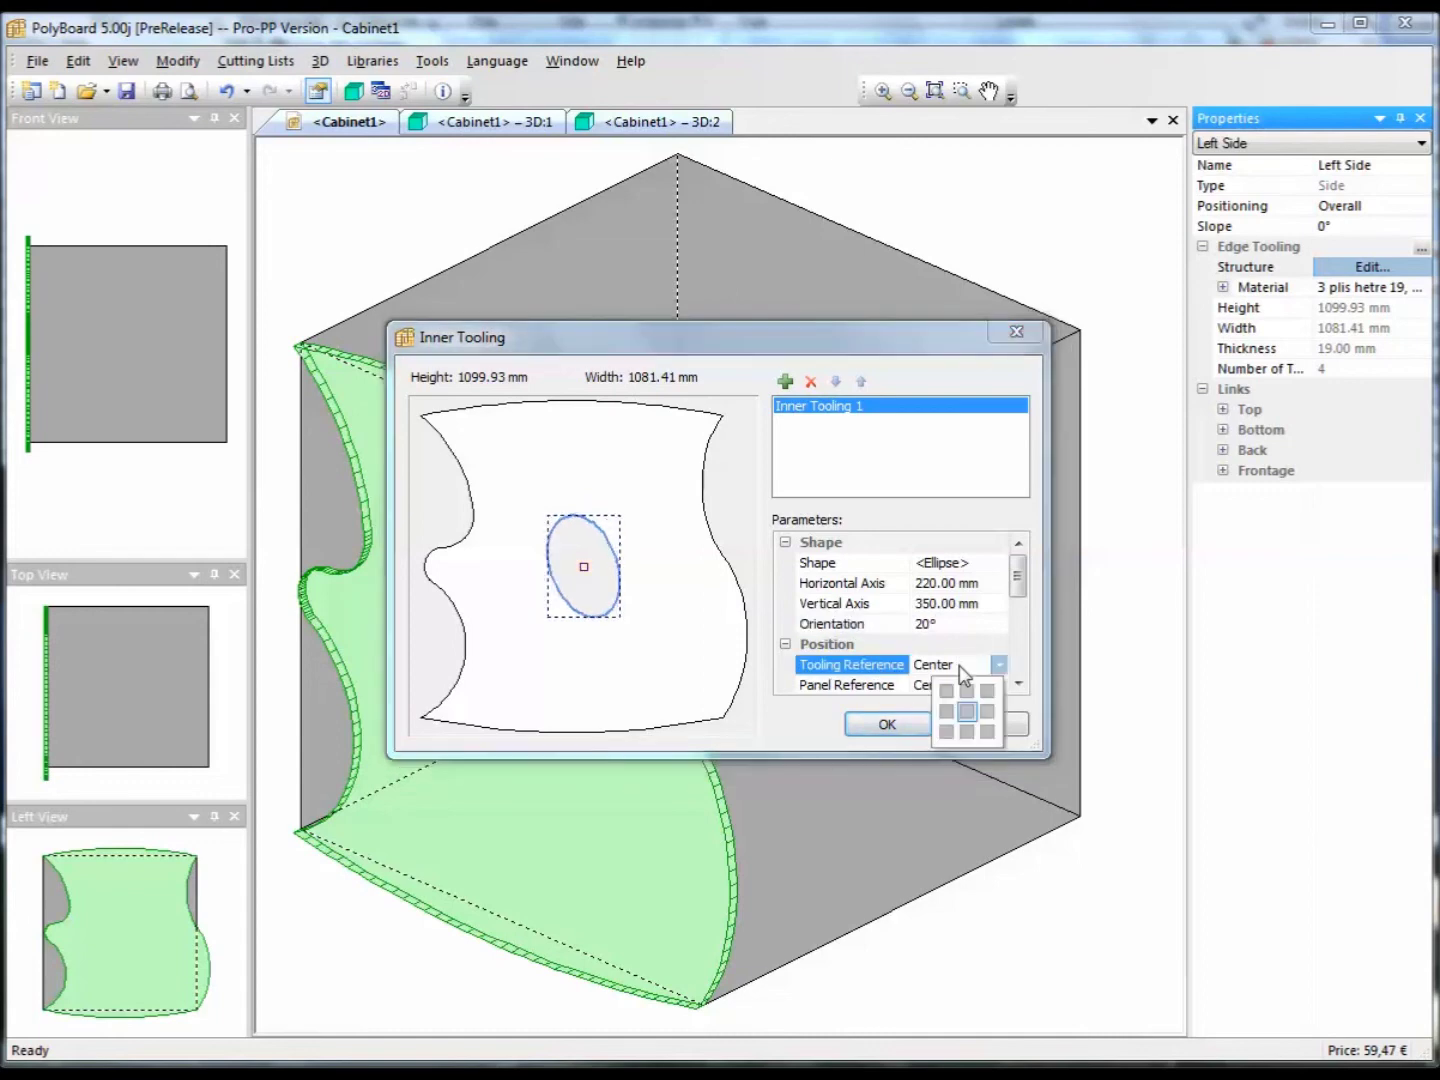
Step: Look over the ellipse's tooling reference options and set its Y position to 50 mm
{"action": "left_click", "coordinate": [1015, 612]}
{"action": "left_click_drag", "start_coordinate": [1019, 590], "coordinate": [1022, 617]}
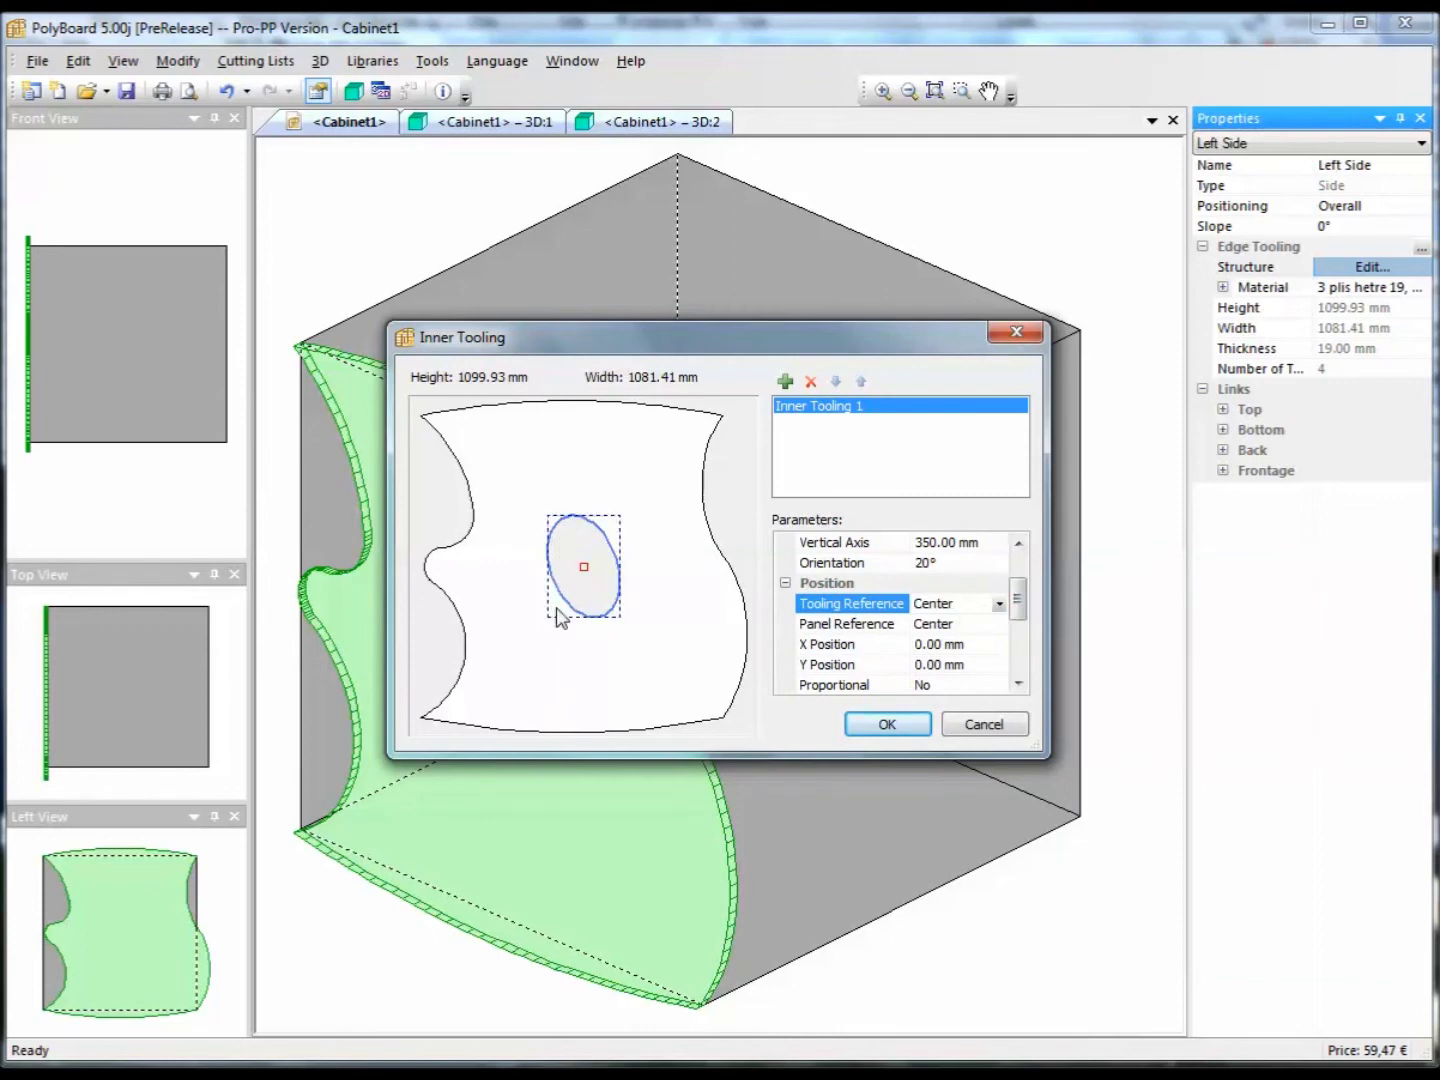
{"action": "left_click", "coordinate": [999, 604]}
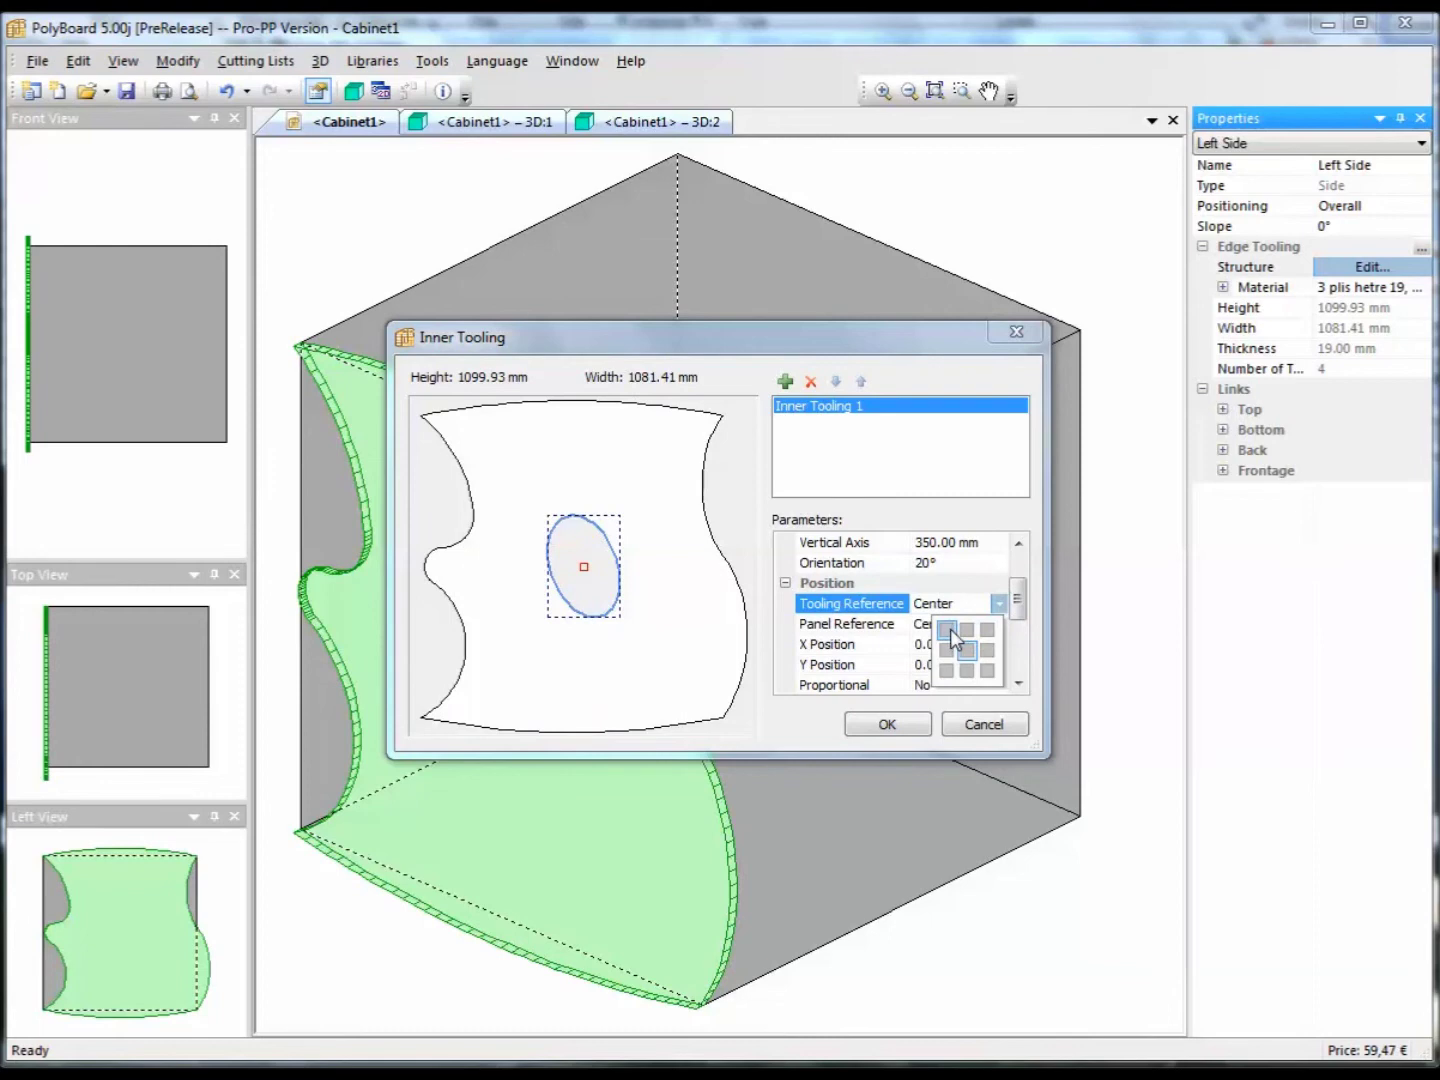
{"action": "left_click", "coordinate": [1001, 606]}
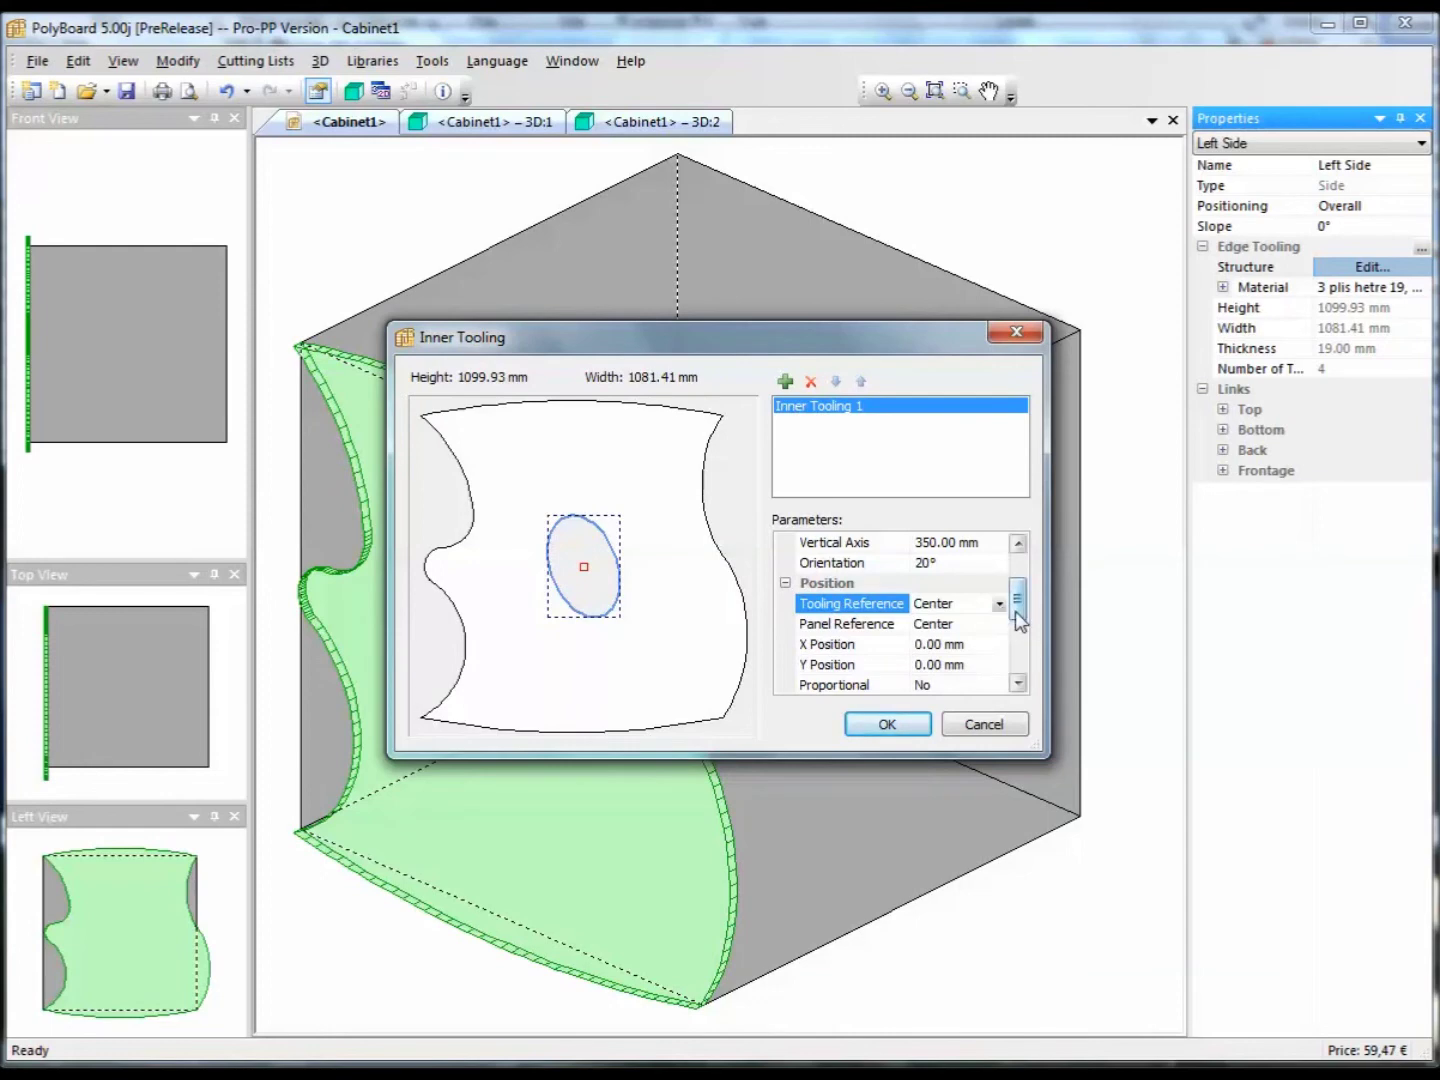
{"action": "left_click_drag", "start_coordinate": [1020, 615], "coordinate": [1021, 623]}
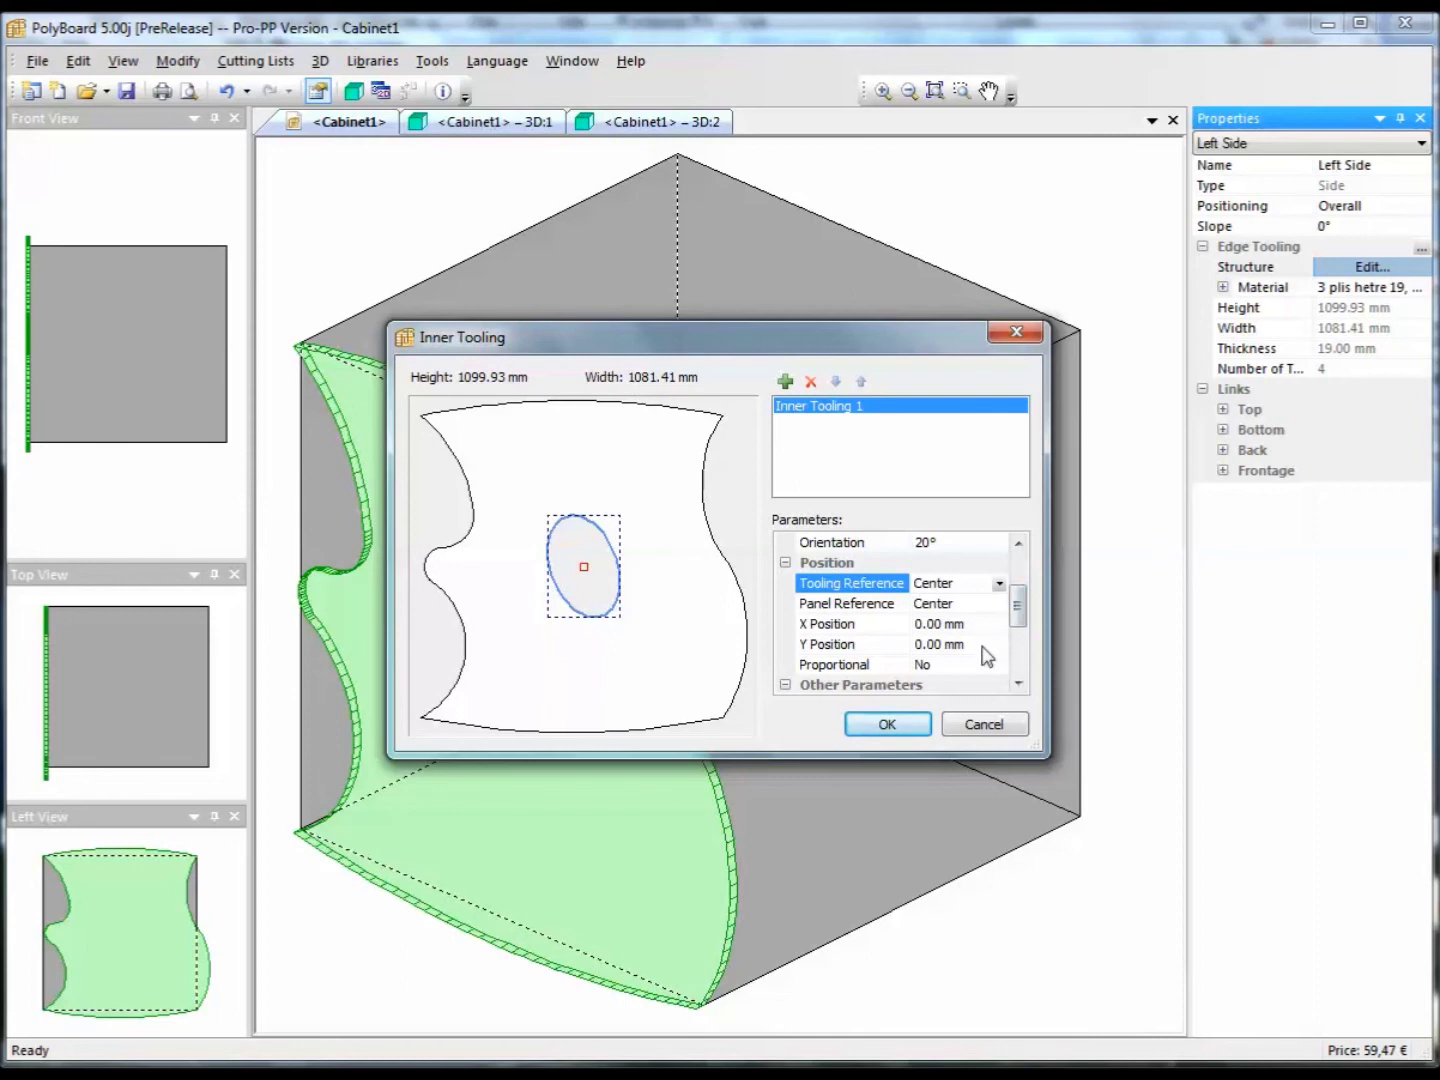
{"action": "left_click", "coordinate": [985, 646]}
{"action": "left_click_drag", "start_coordinate": [985, 646], "coordinate": [918, 648]}
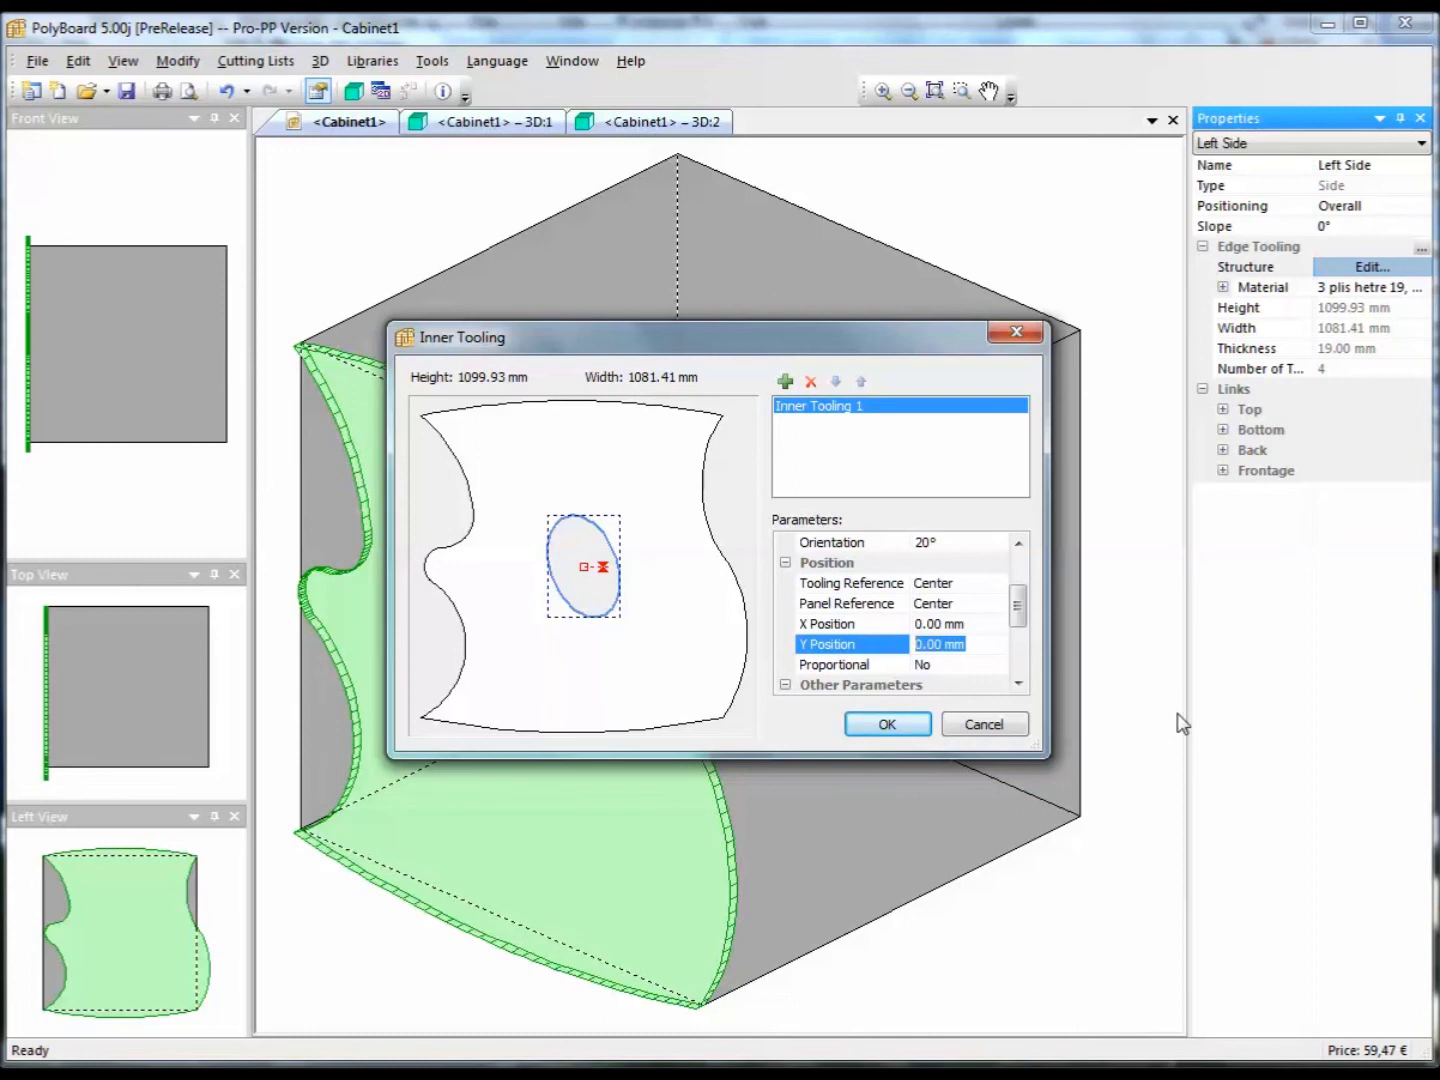
{"action": "type", "text": "50"}
{"action": "left_click", "coordinate": [960, 665]}
Step: Apply the elliptical inner tooling to the left side panel and inspect the cutout by rotating the panel in the first 3D view
{"action": "left_click", "coordinate": [998, 665]}
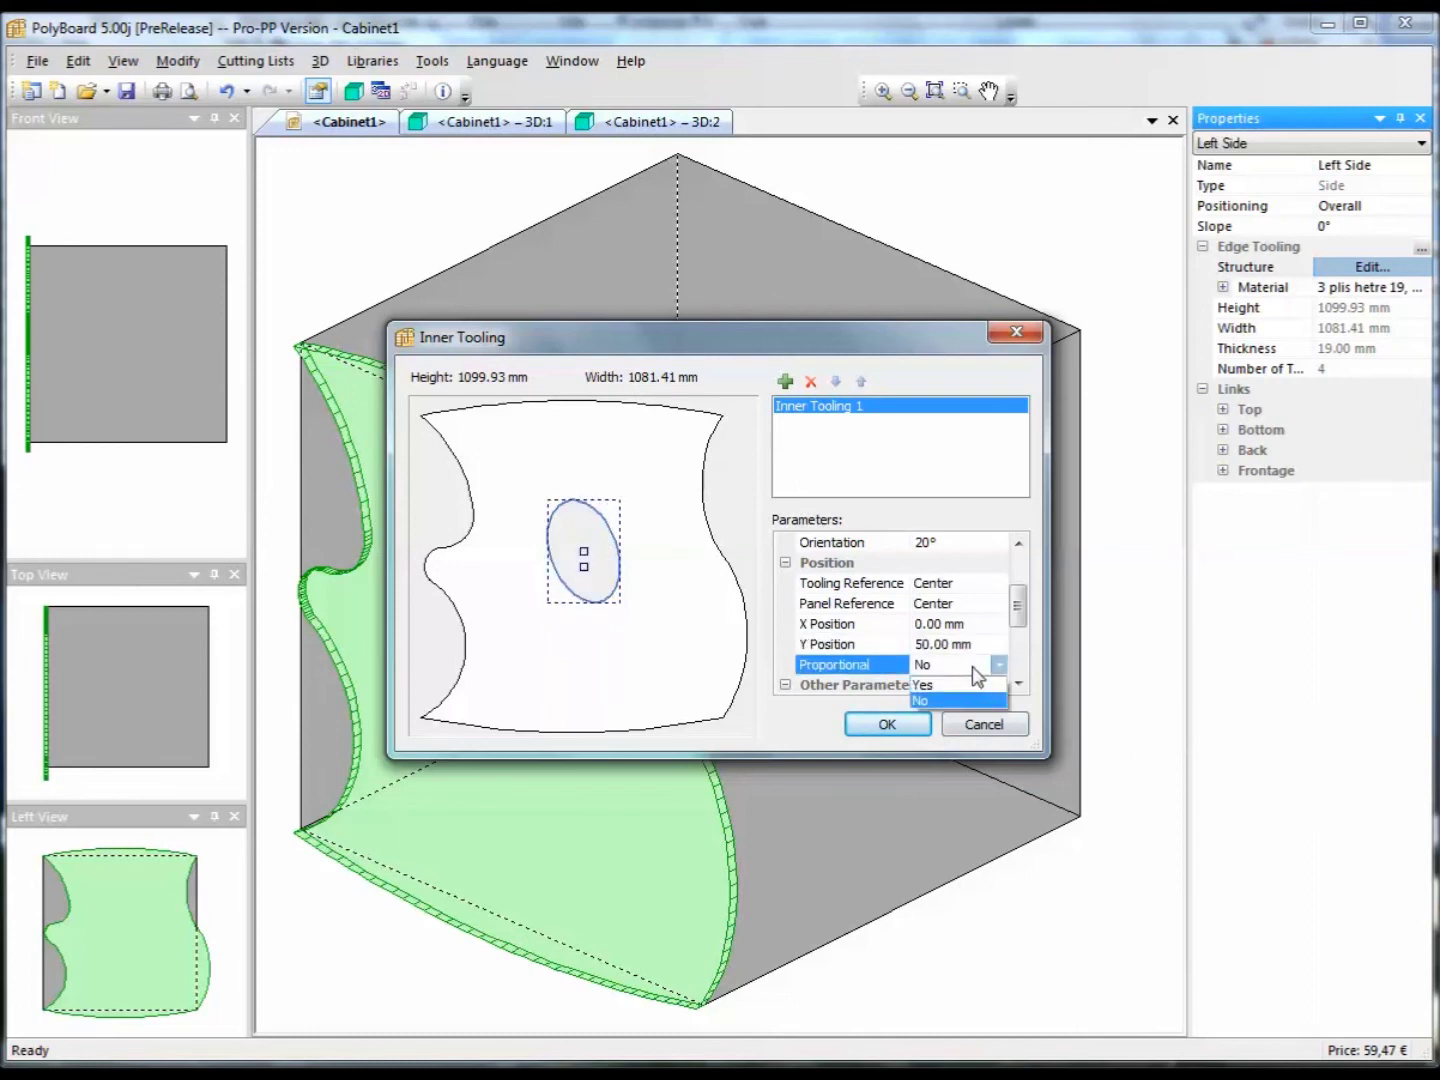
{"action": "left_click", "coordinate": [1016, 625]}
{"action": "left_click_drag", "start_coordinate": [1016, 617], "coordinate": [1011, 657]}
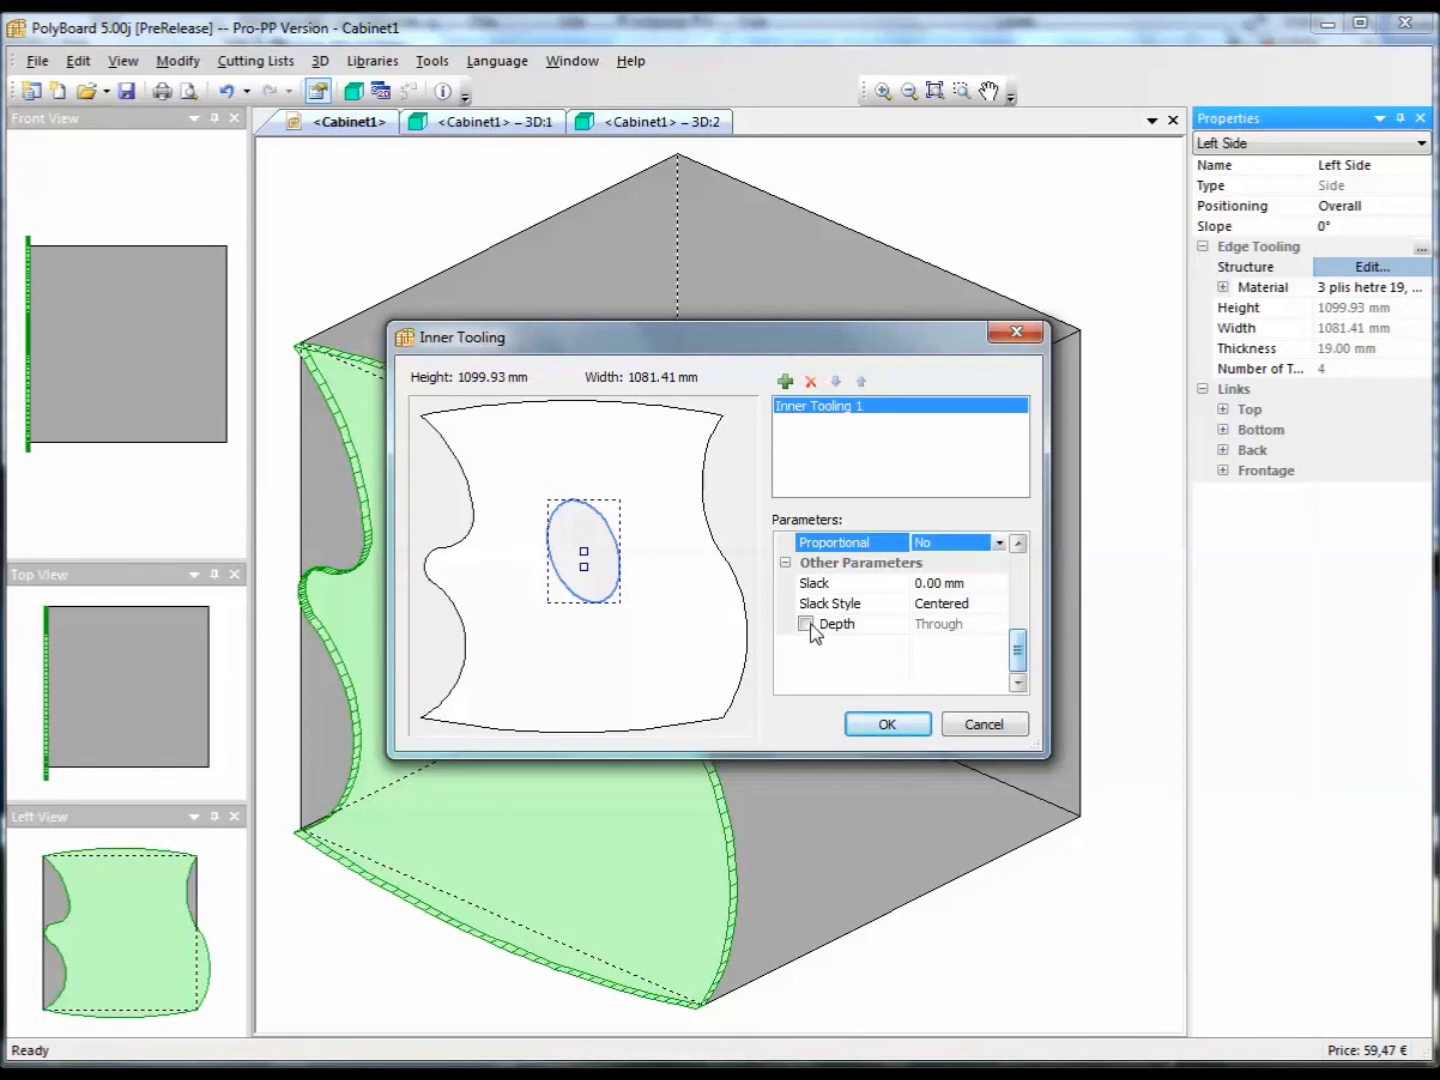
{"action": "left_click", "coordinate": [906, 722]}
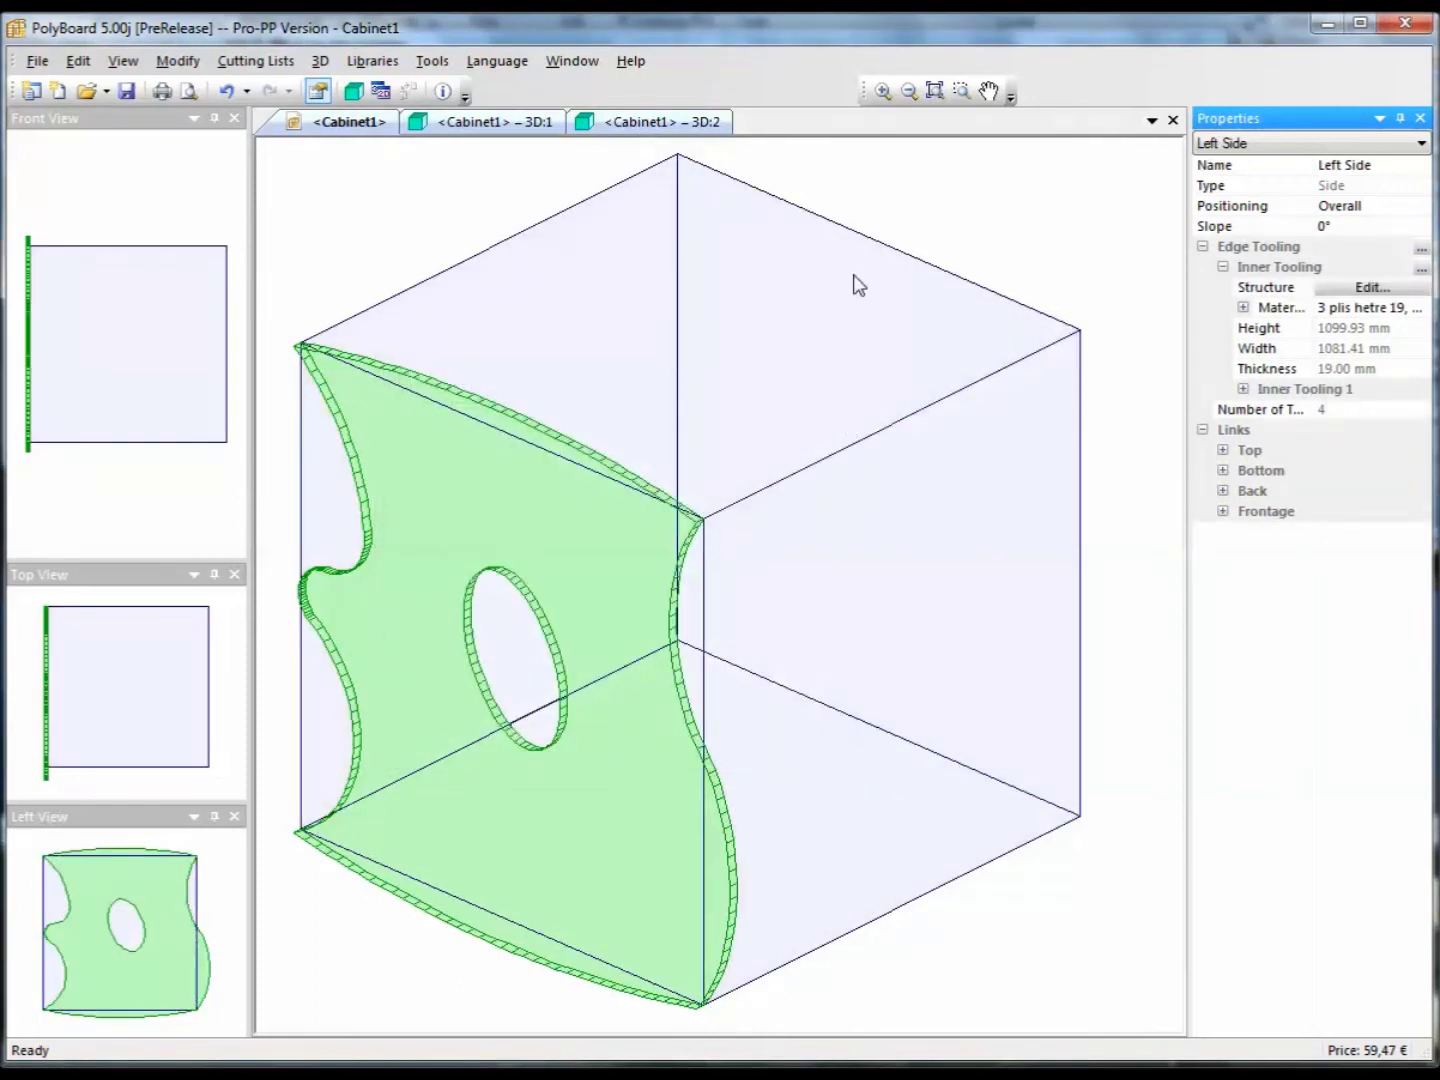
{"action": "left_click", "coordinate": [548, 125]}
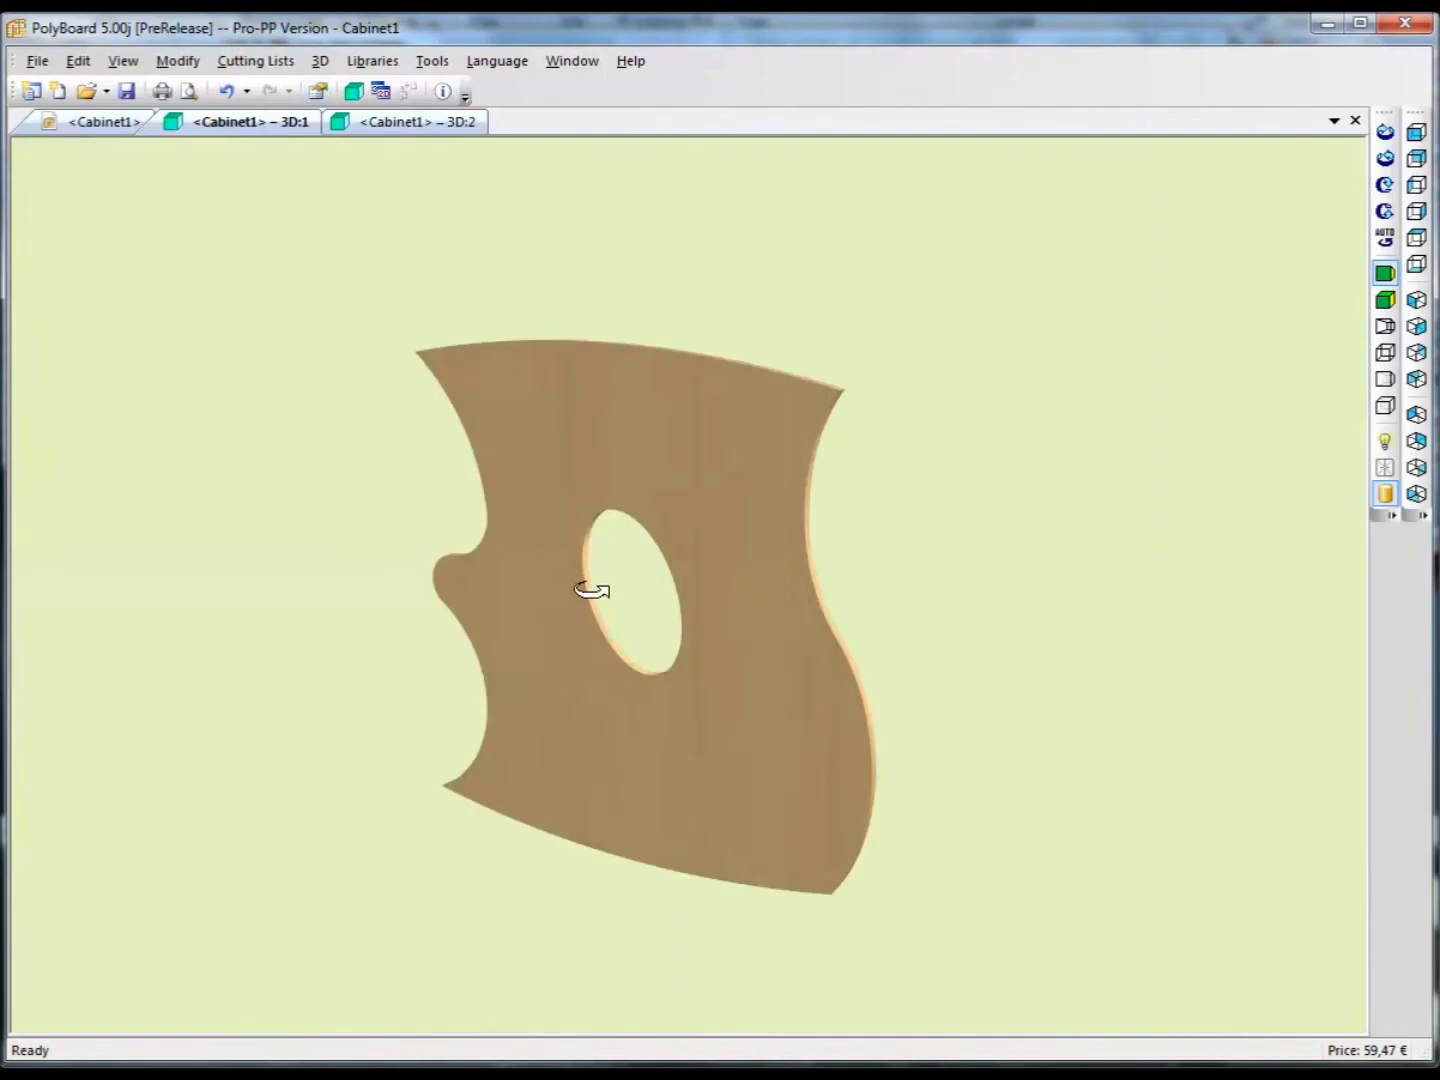
{"action": "left_click_drag", "start_coordinate": [592, 590], "coordinate": [993, 668]}
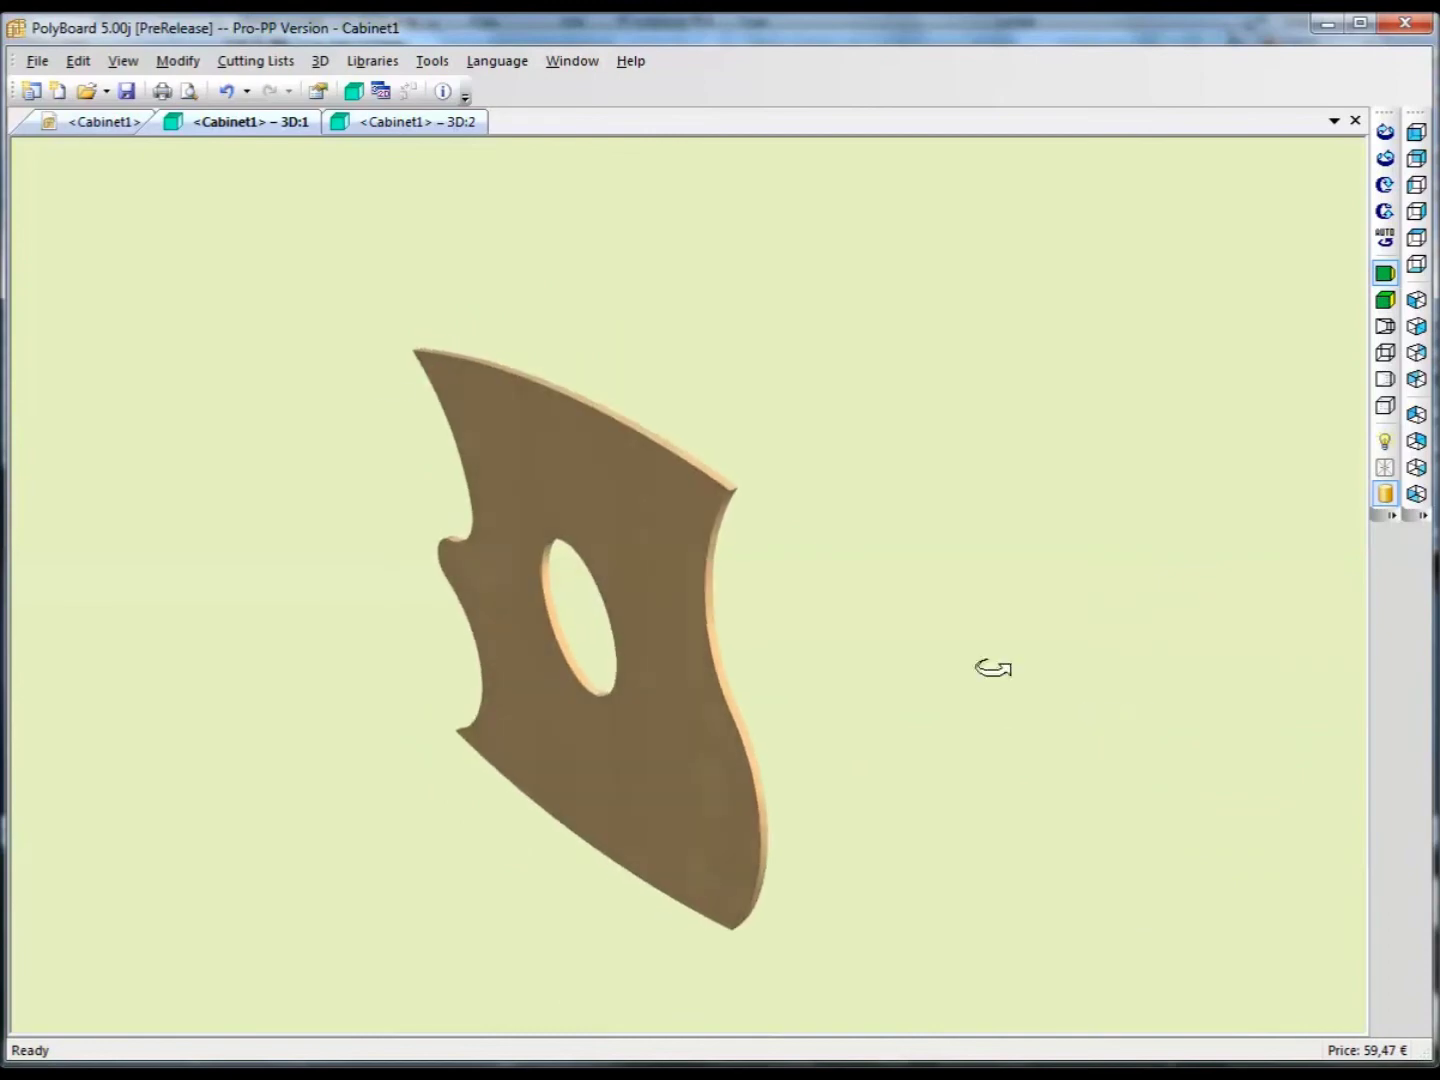
Step: Add a second inner tooling to the left side panel and make its shape a circle
{"action": "left_click", "coordinate": [96, 123]}
{"action": "left_click", "coordinate": [1360, 290]}
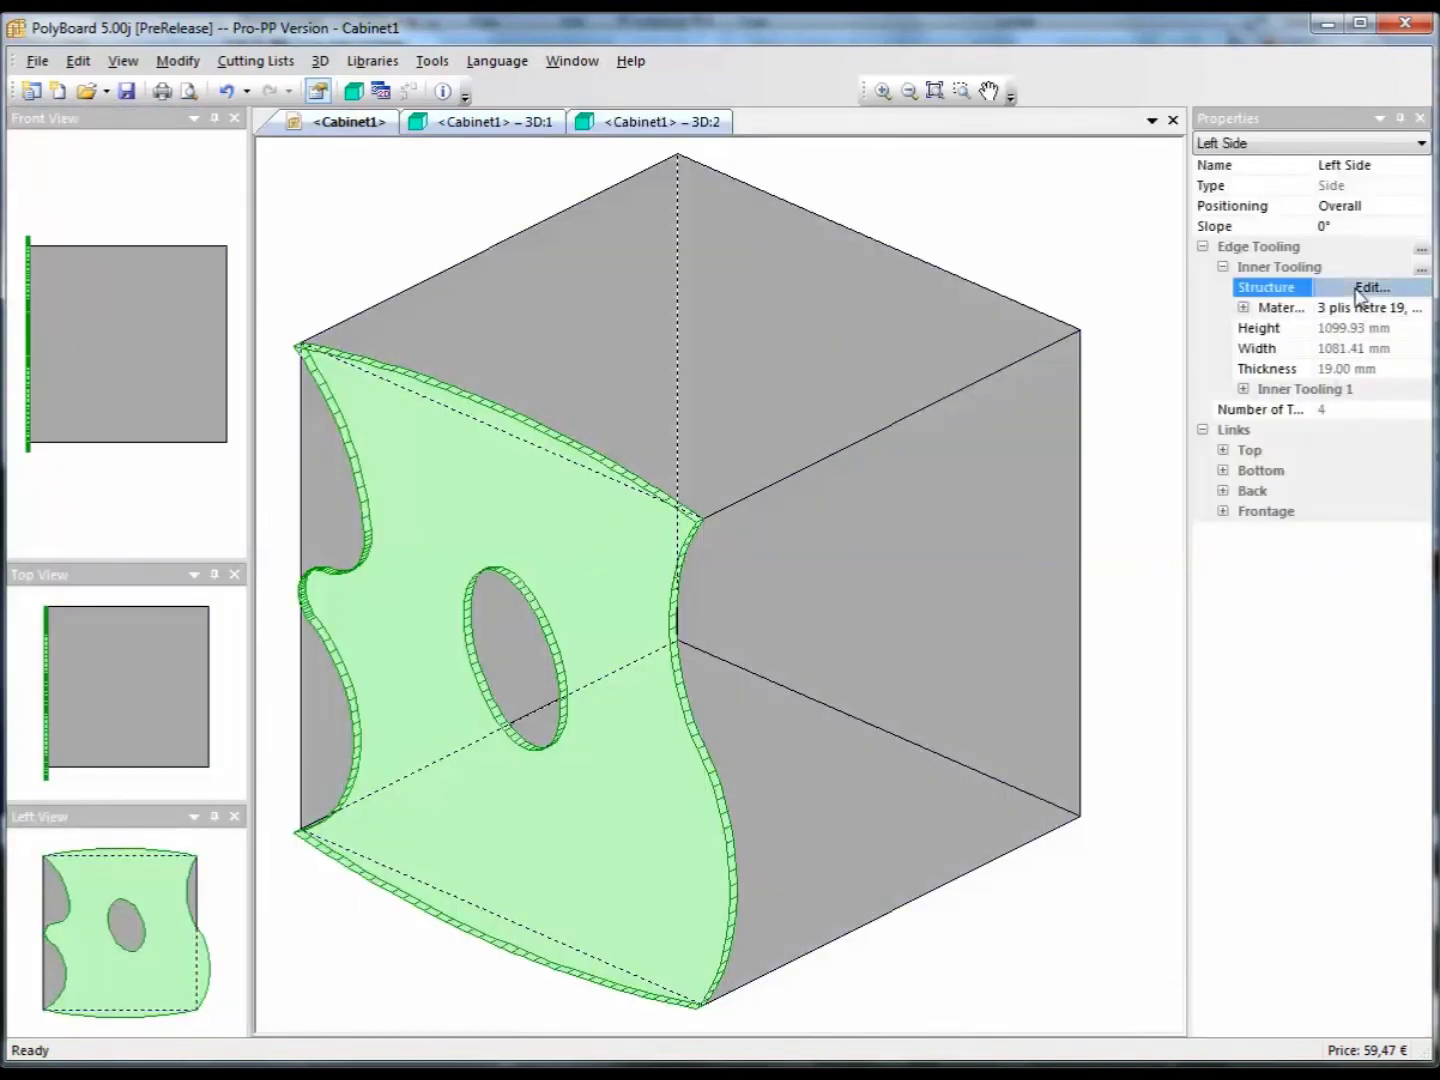
{"action": "left_click", "coordinate": [1360, 290]}
{"action": "left_click", "coordinate": [1280, 365]}
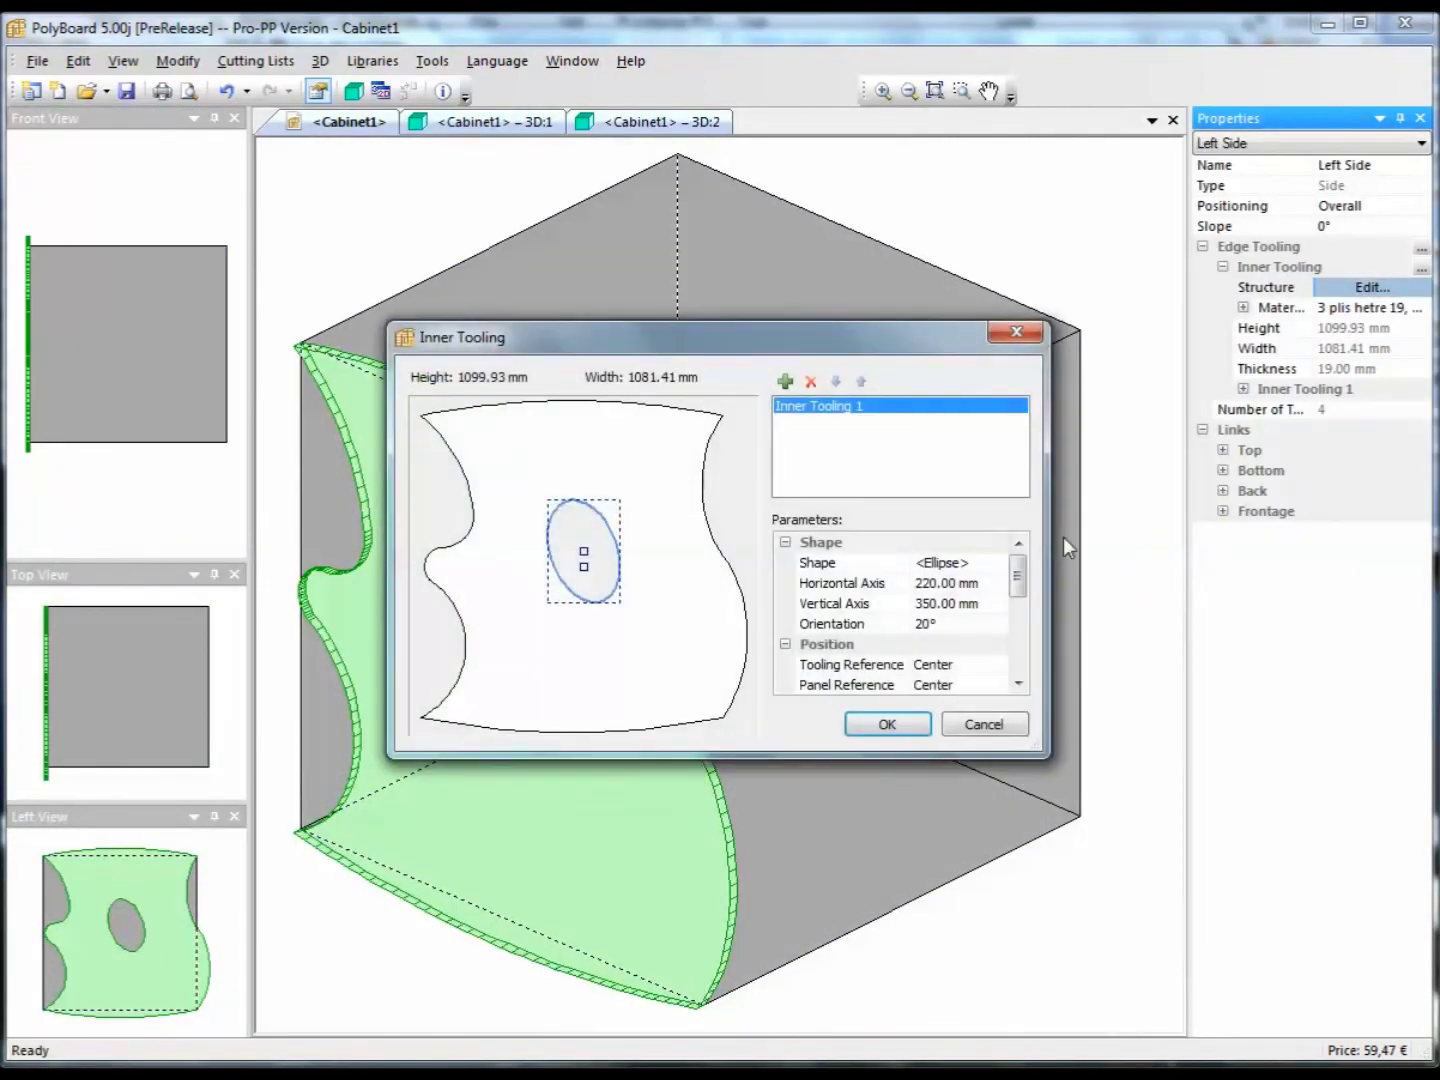
{"action": "left_click", "coordinate": [790, 381]}
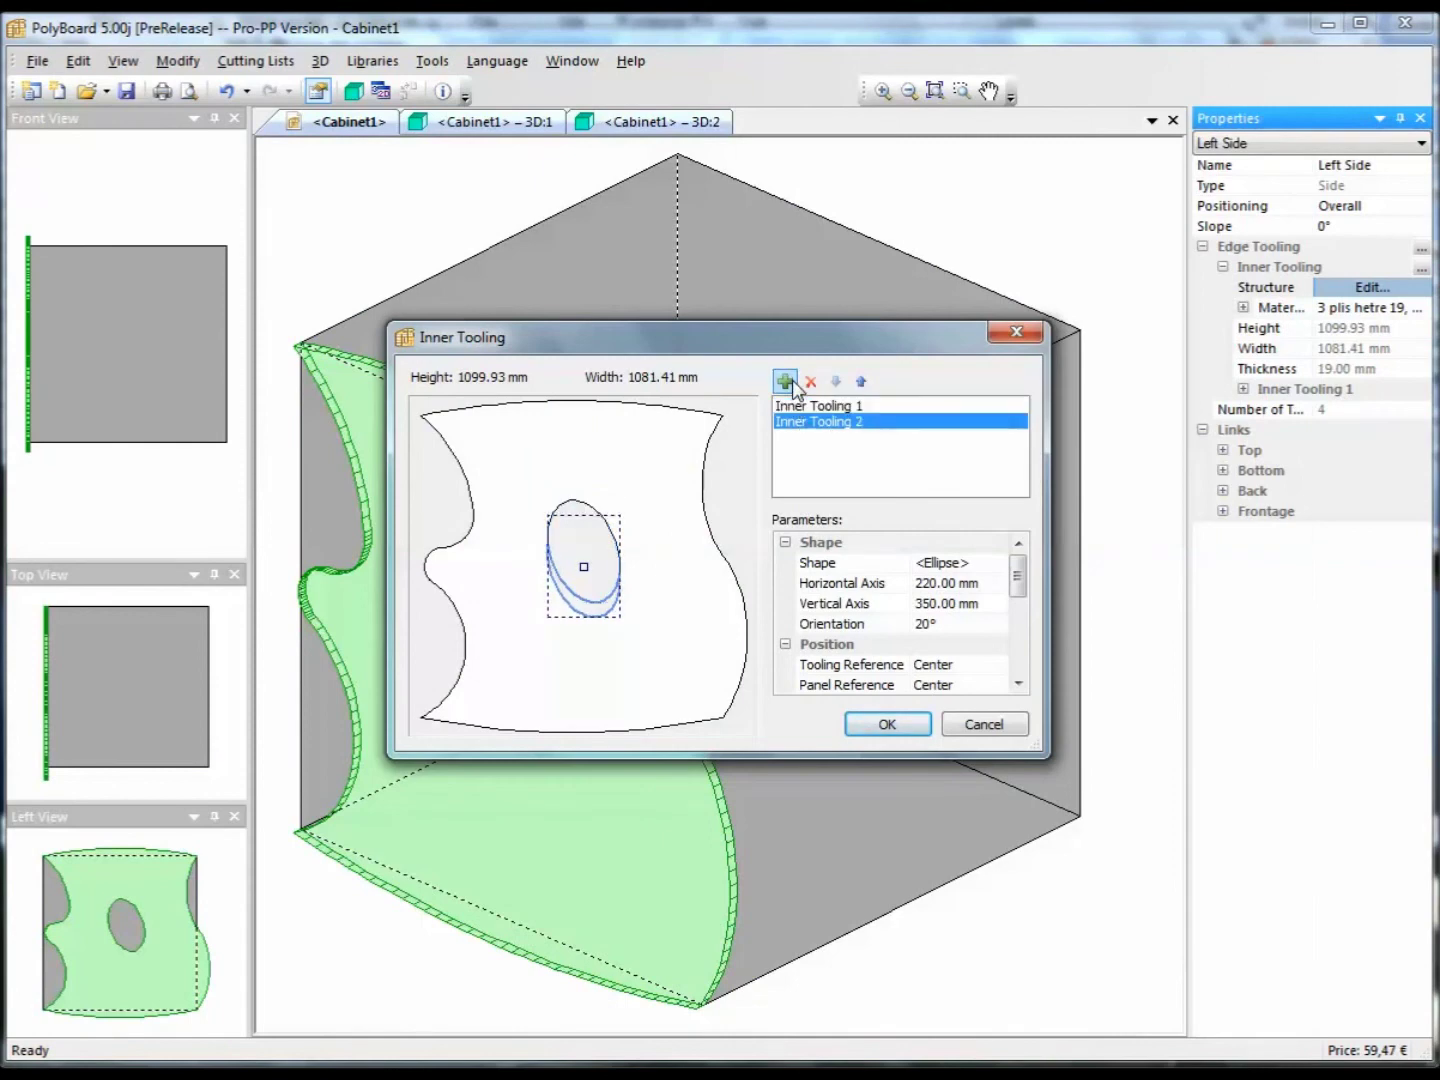
{"action": "left_click", "coordinate": [968, 562]}
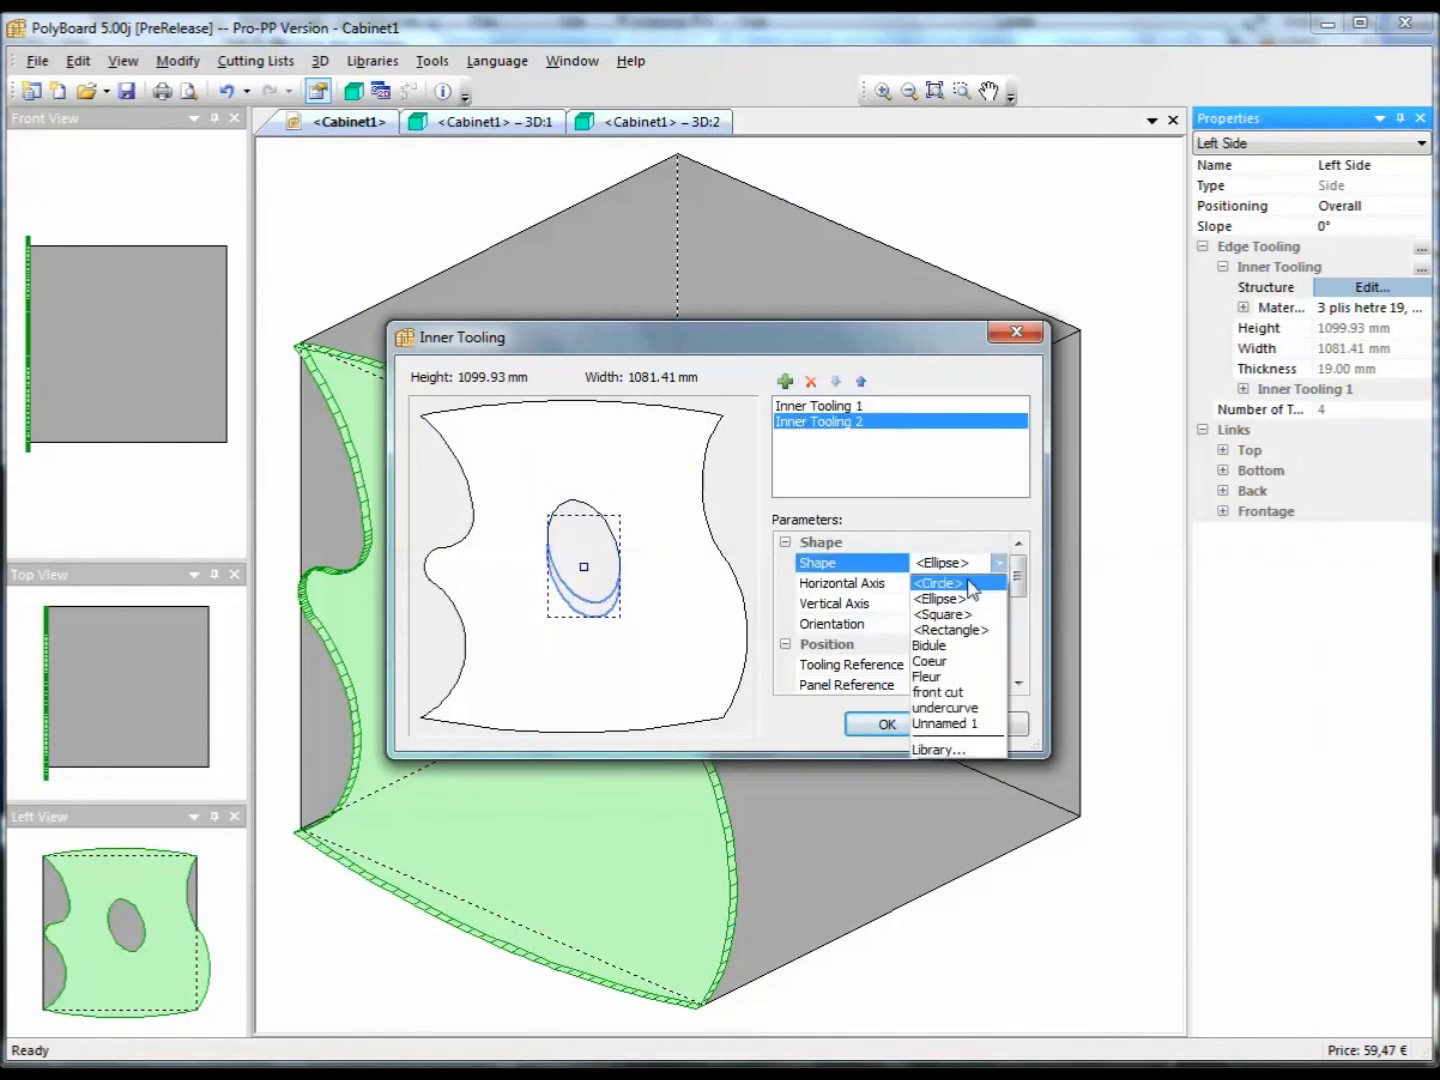
{"action": "left_click", "coordinate": [968, 584]}
Step: Set the diameter of the second inner tooling's circle to 50 mm
{"action": "left_click", "coordinate": [987, 590]}
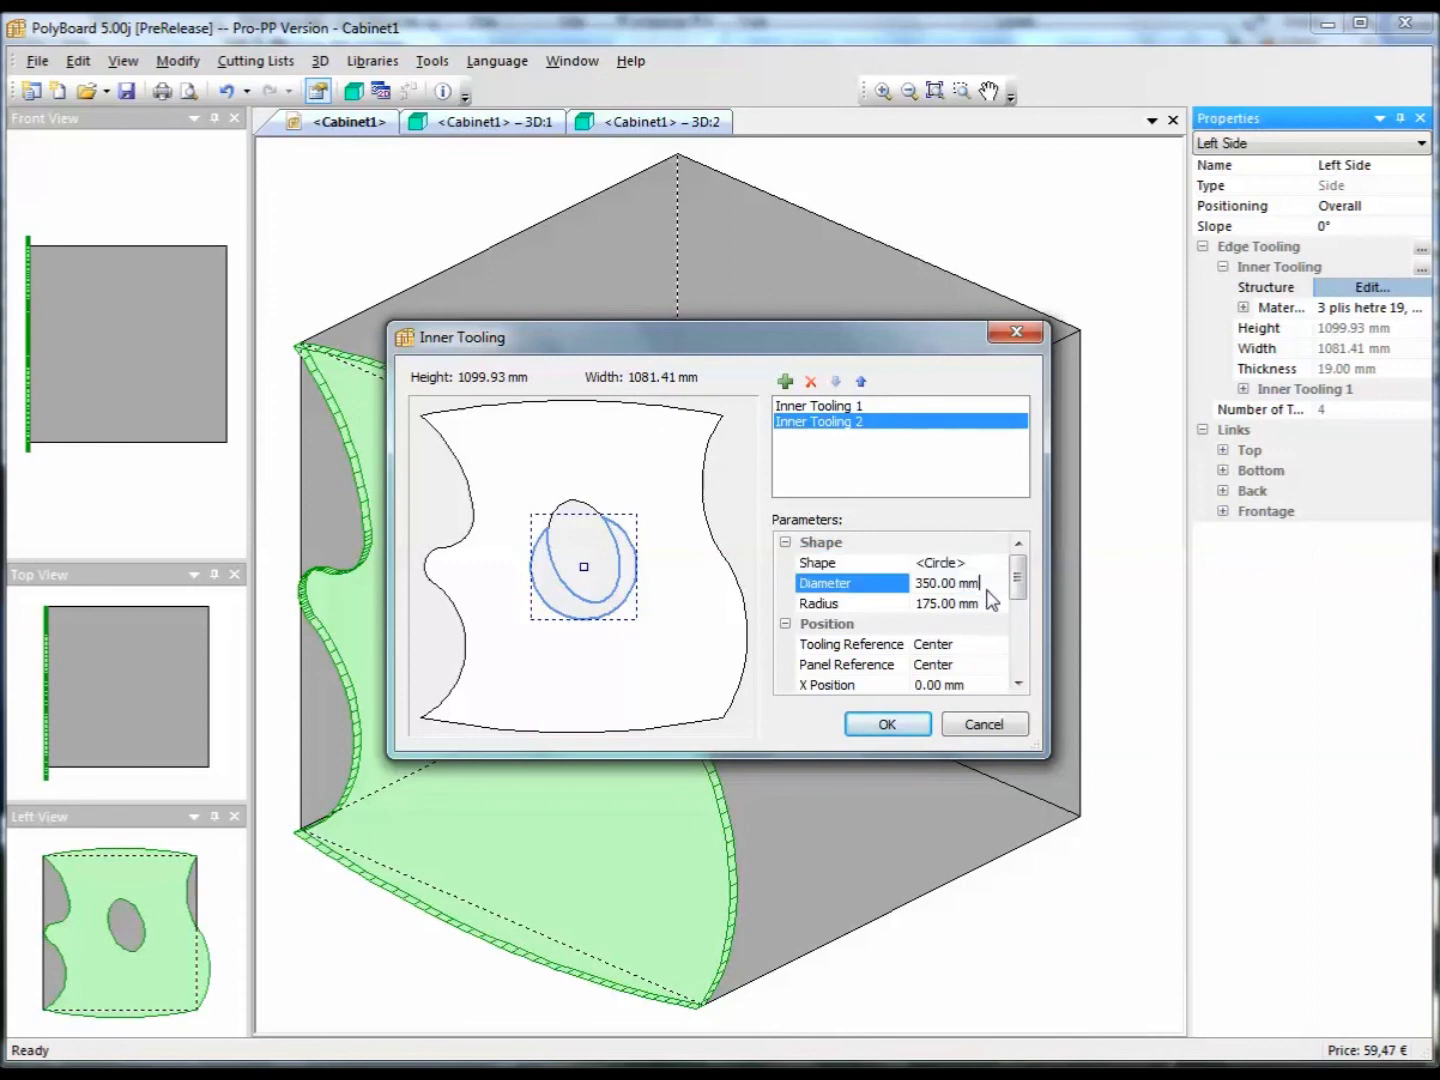
{"action": "left_click_drag", "start_coordinate": [987, 590], "coordinate": [898, 590]}
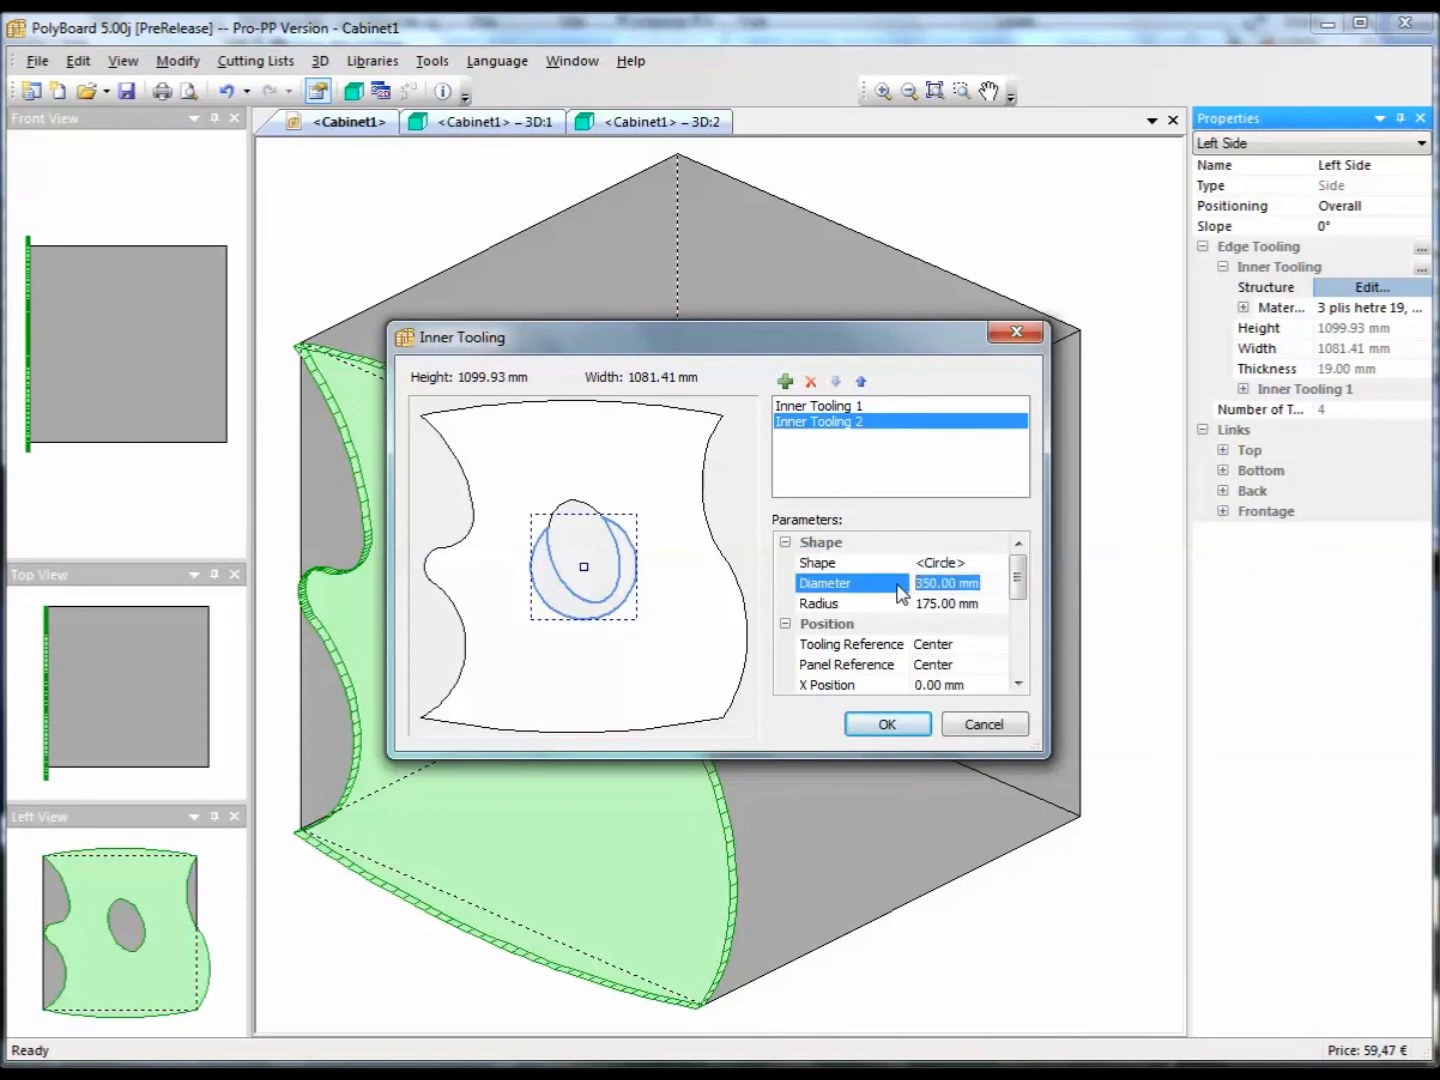
{"action": "type", "text": "50"}
{"action": "left_click", "coordinate": [985, 603]}
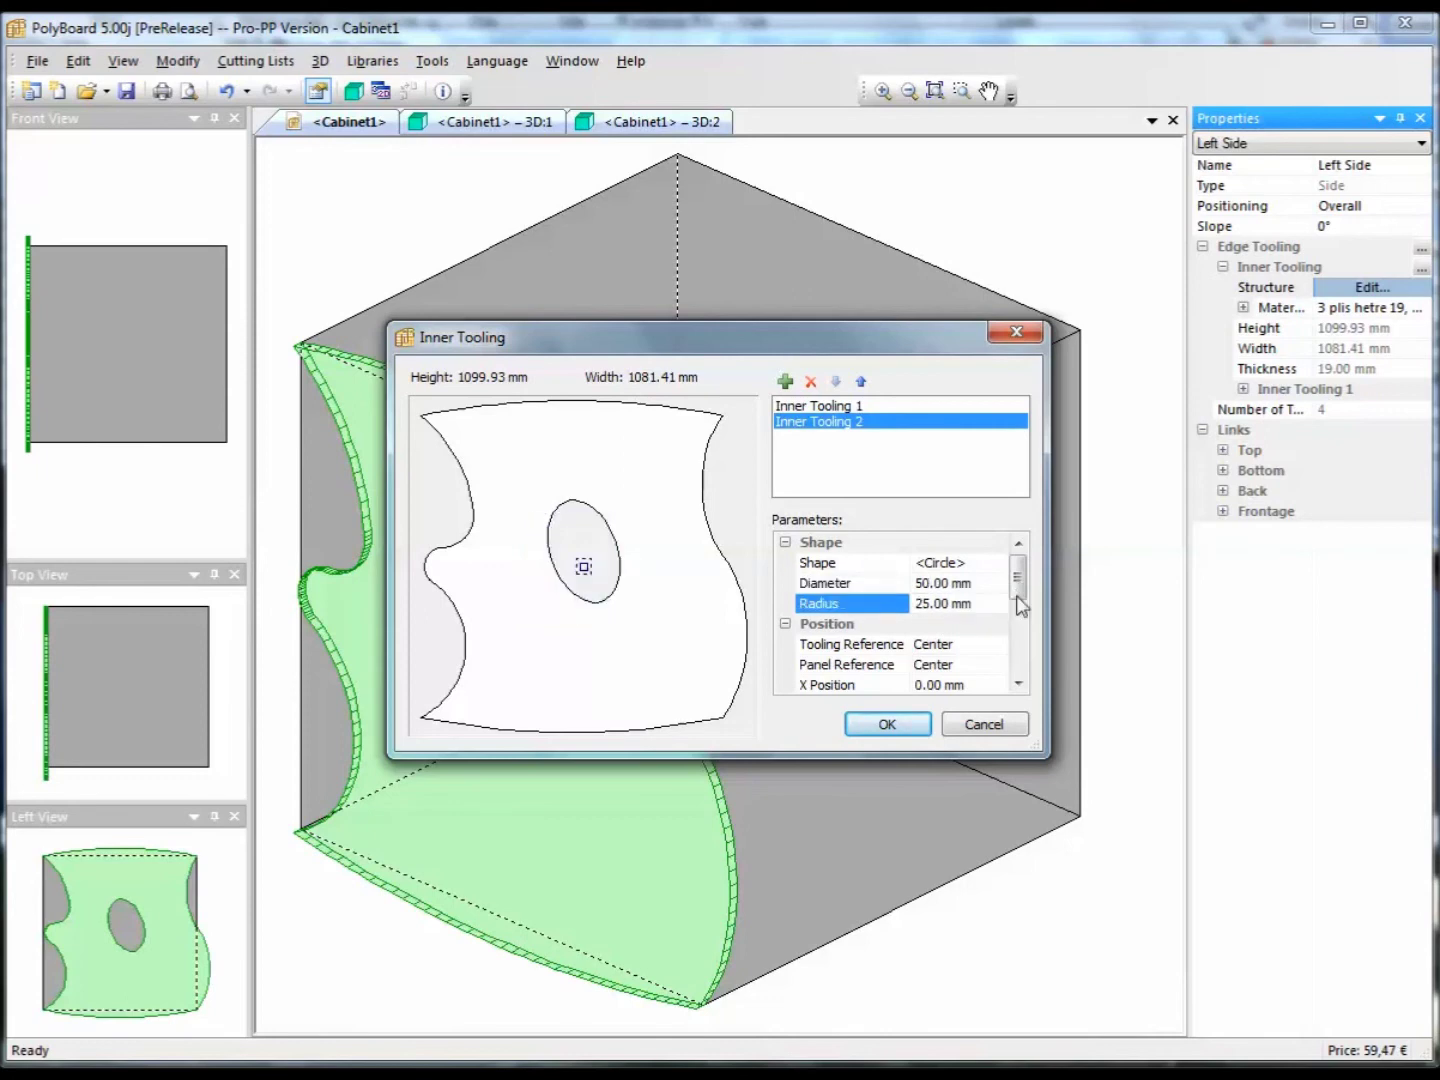
Step: Set the diameter of the second inner tooling's circle to 100 mm
{"action": "mouse_move", "coordinate": [1018, 599]}
{"action": "left_mouse_down"}
{"action": "mouse_move", "coordinate": [1018, 616]}
{"action": "mouse_move", "coordinate": [1019, 585]}
{"action": "left_mouse_up"}
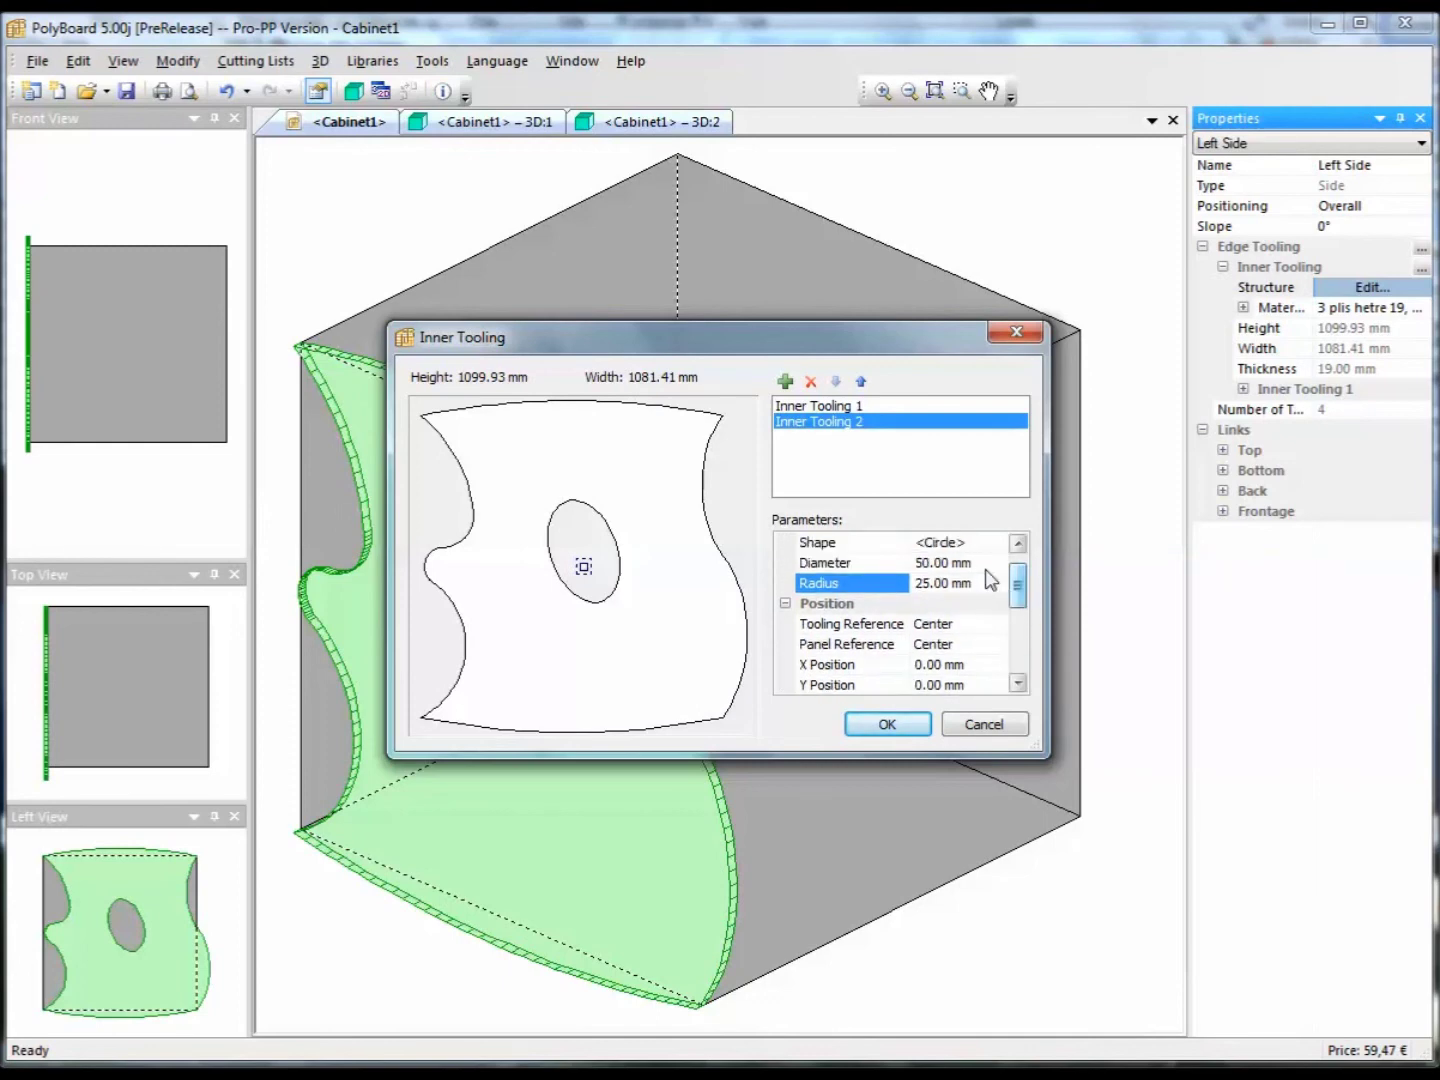
{"action": "left_click", "coordinate": [935, 564]}
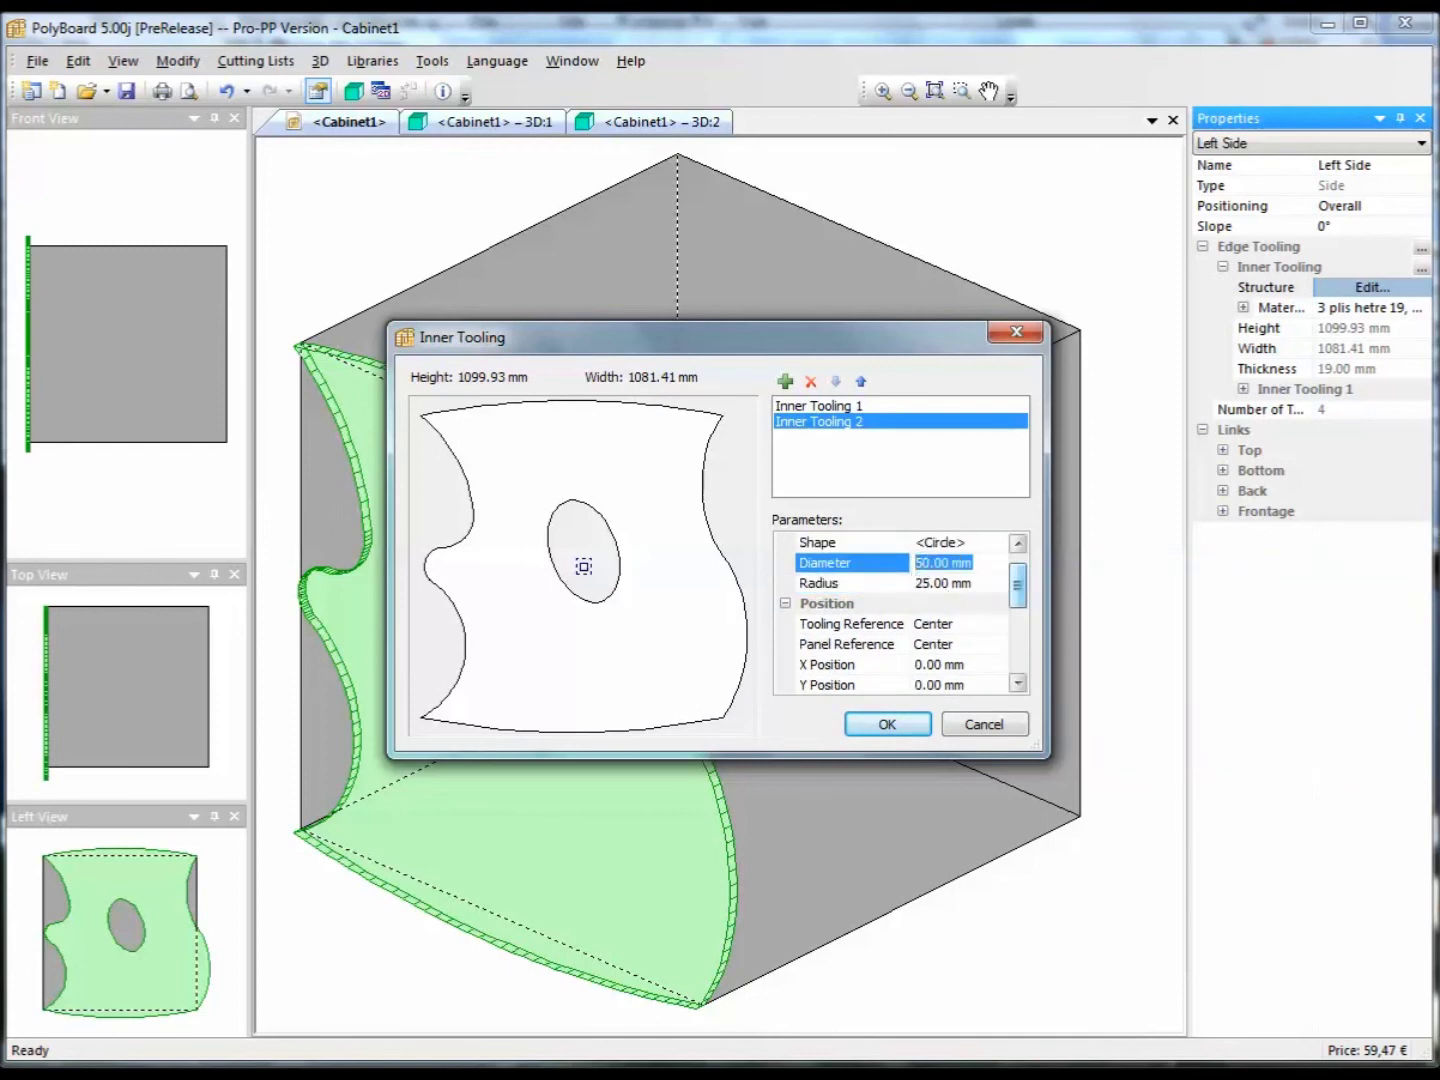
{"action": "type", "text": "100"}
{"action": "left_click", "coordinate": [978, 585]}
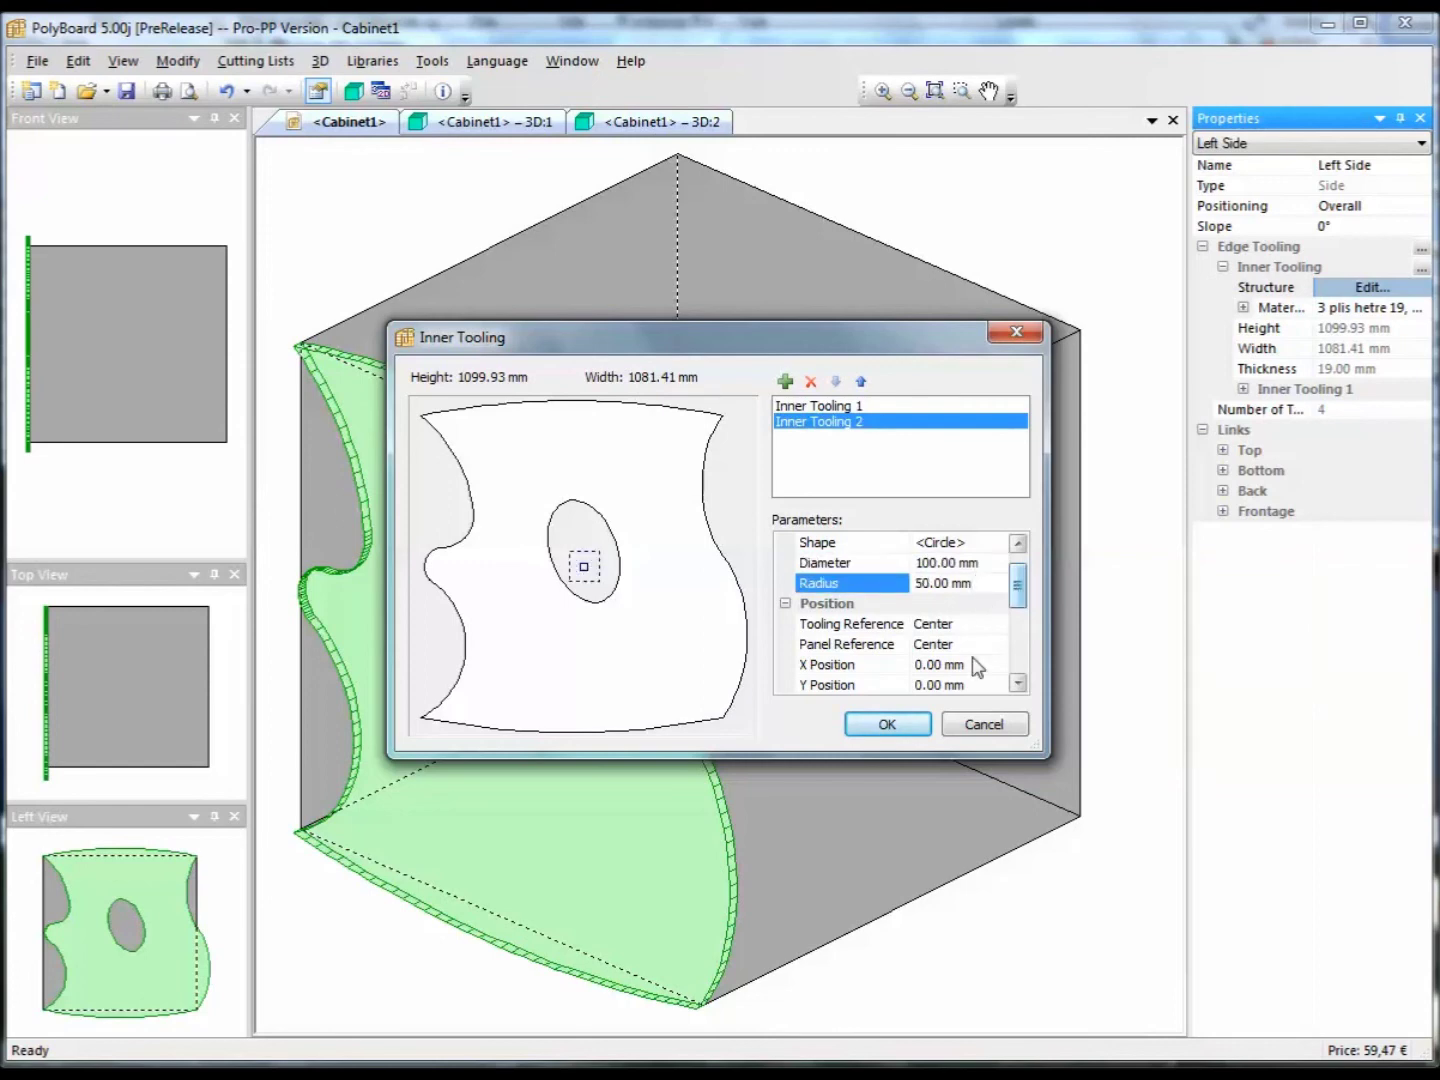
Step: Set both the tooling reference and the panel reference of the circular inner tooling to Bottom-Right
{"action": "left_click_drag", "start_coordinate": [1022, 597], "coordinate": [1018, 612]}
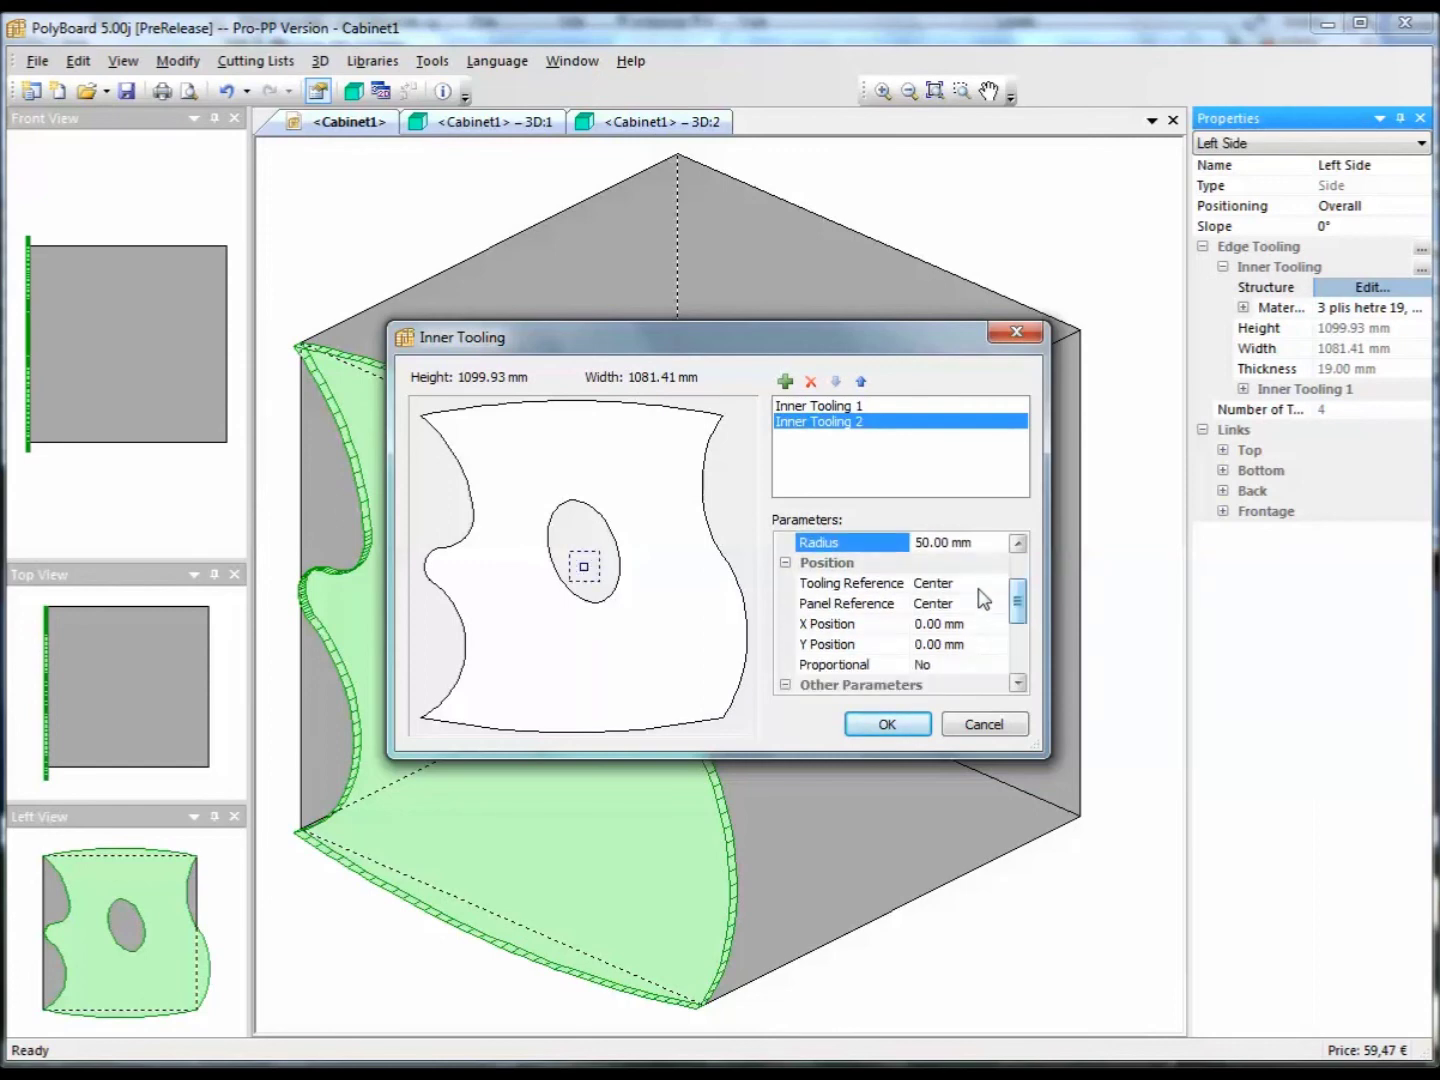
{"action": "left_click", "coordinate": [981, 586]}
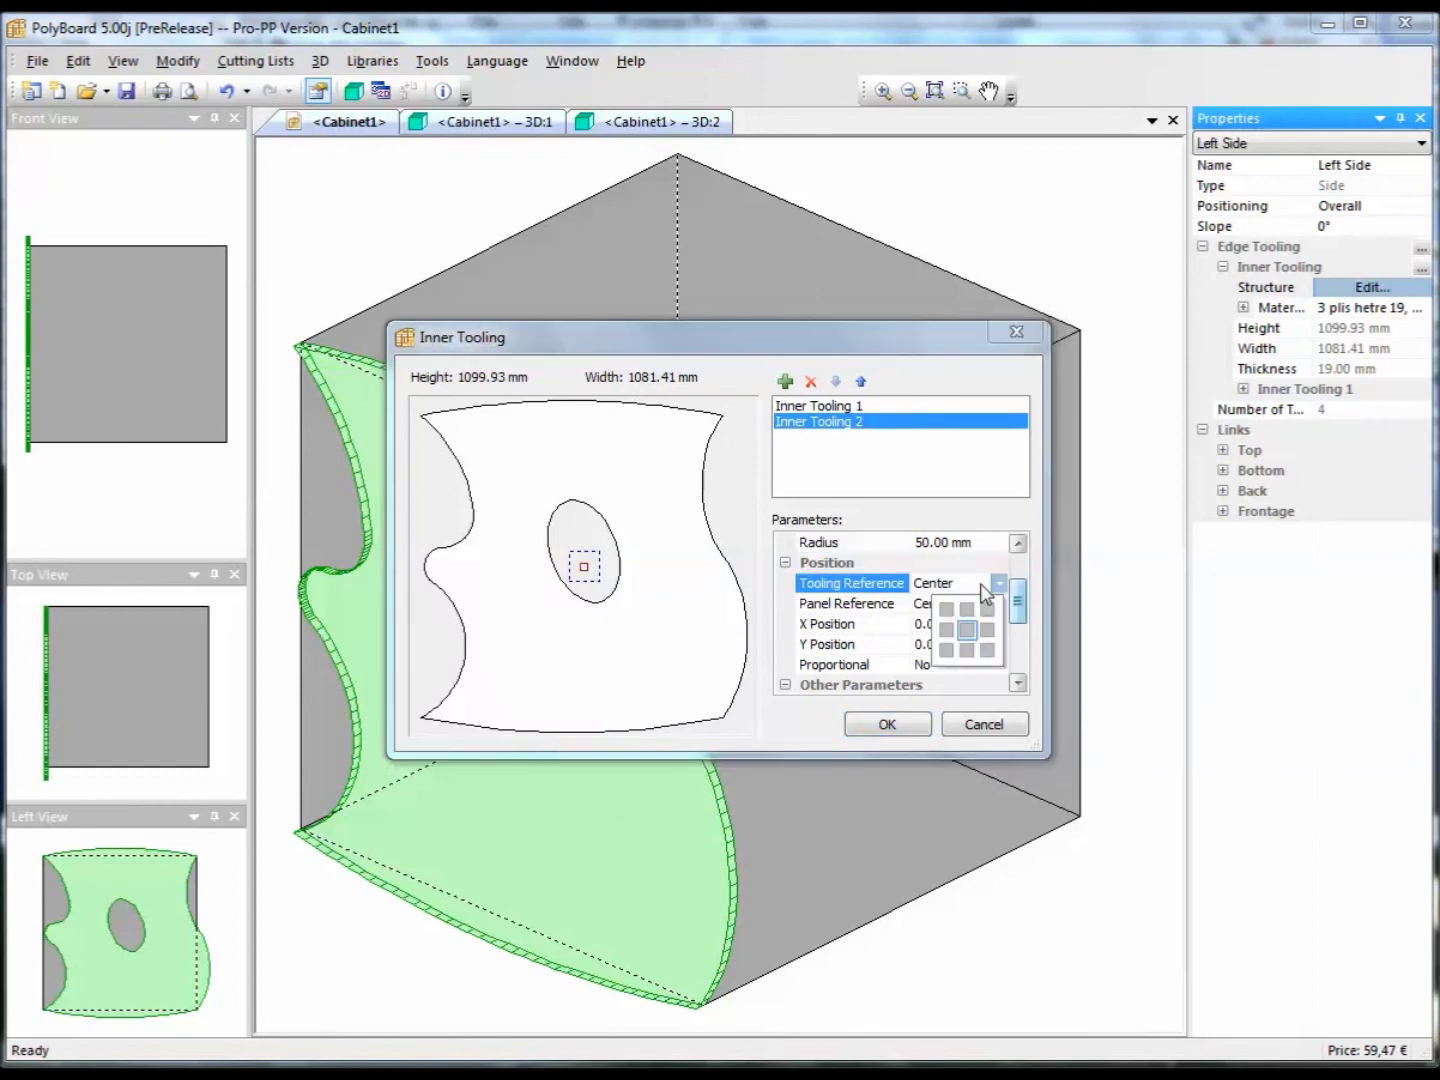
{"action": "left_click", "coordinate": [990, 650]}
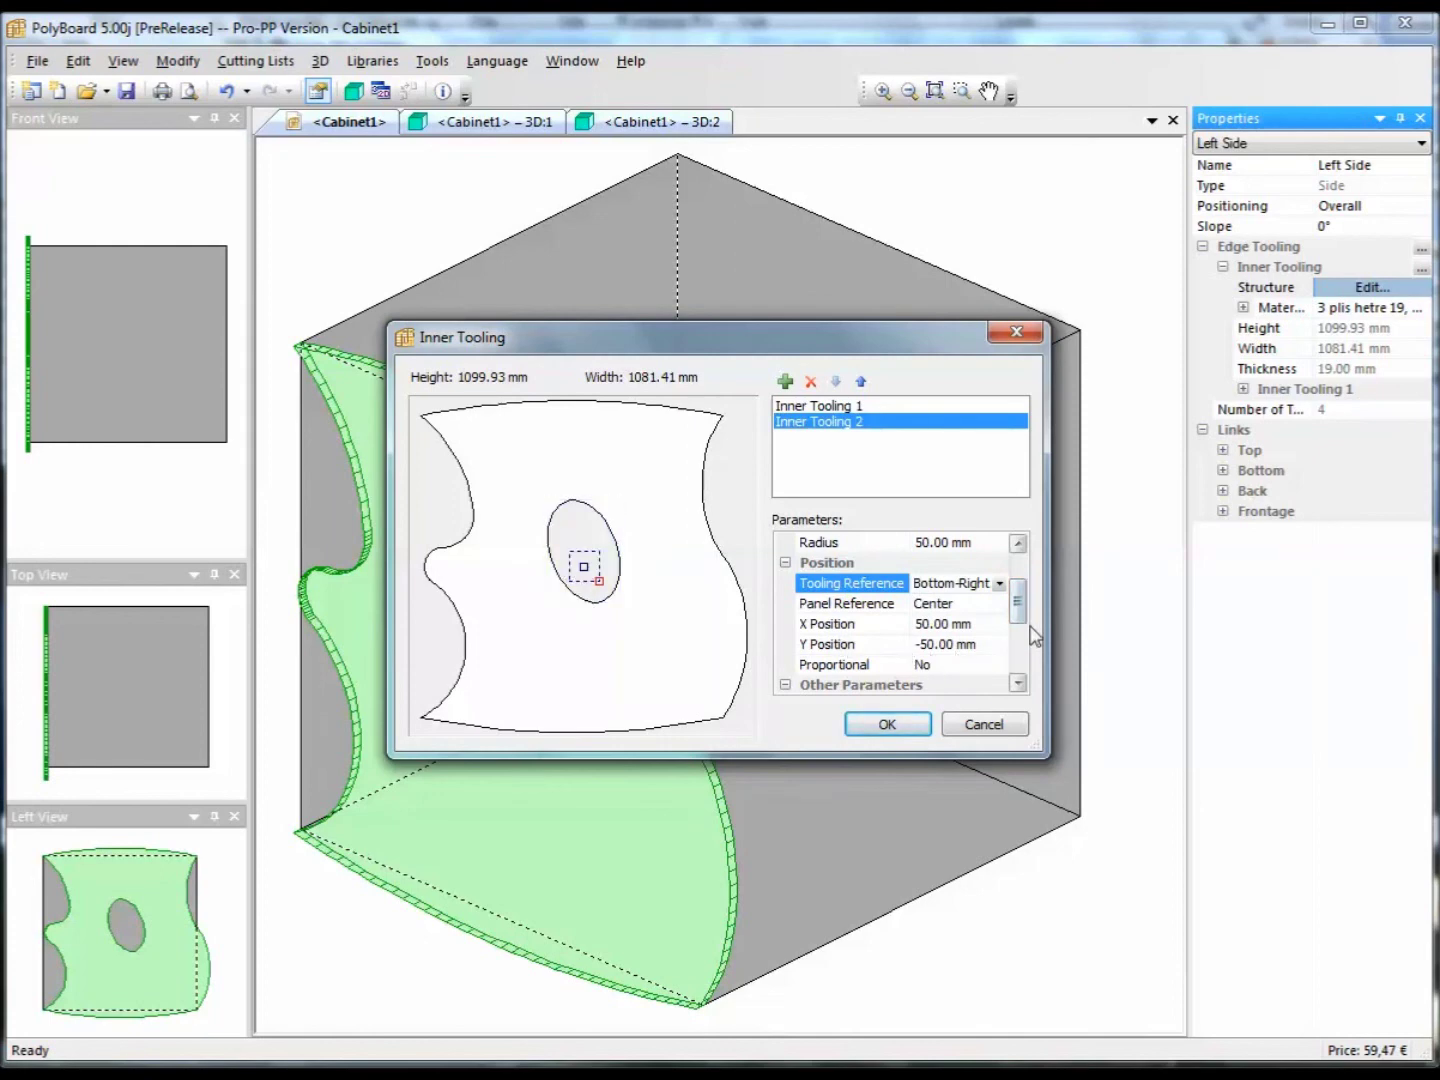
{"action": "left_click", "coordinate": [977, 605]}
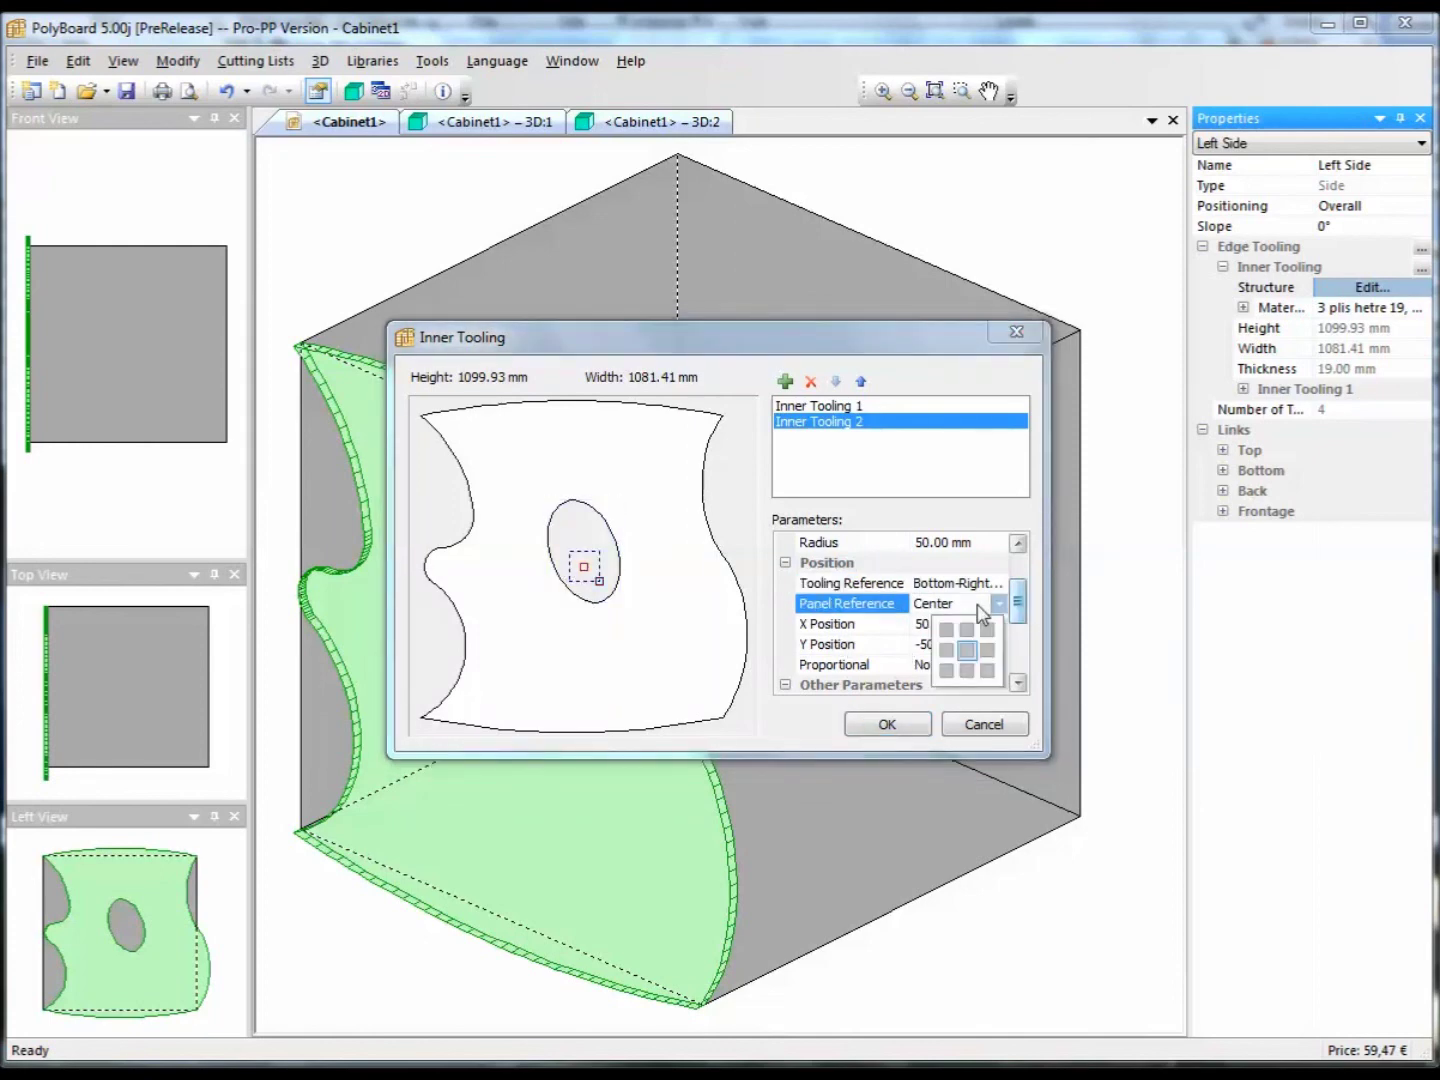
{"action": "left_click", "coordinate": [987, 670]}
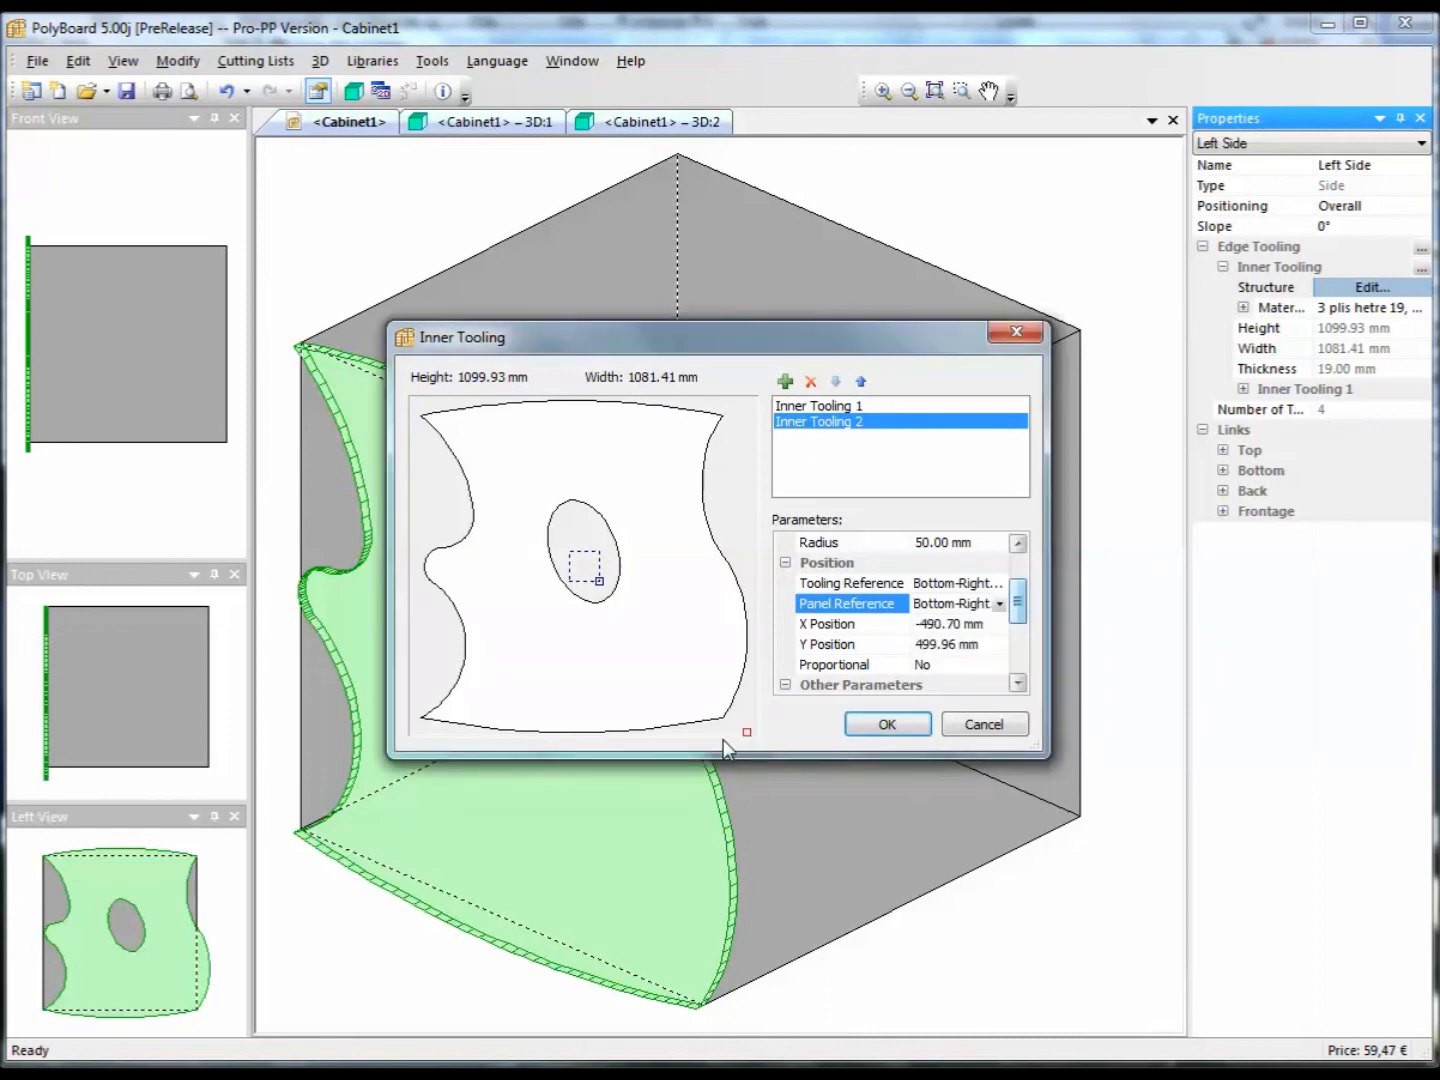
Step: Position the circle at X -150 mm and Y 150 mm from the panel's bottom-right reference
{"action": "left_click", "coordinate": [998, 626]}
{"action": "left_click", "coordinate": [950, 625]}
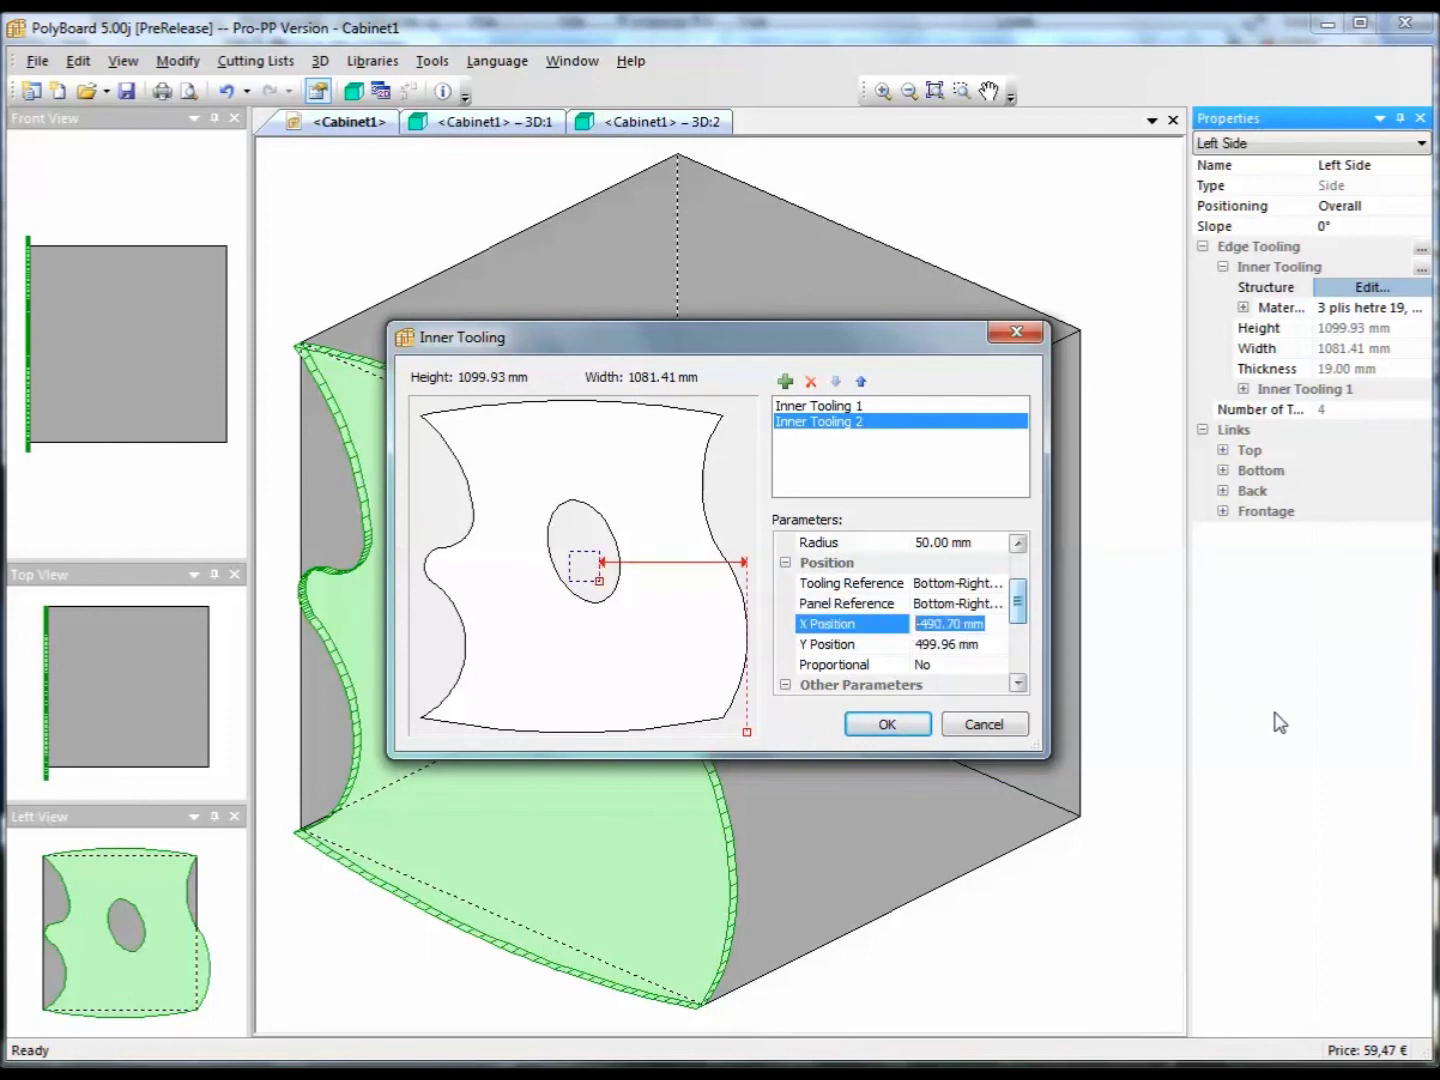
{"action": "type", "text": "150"}
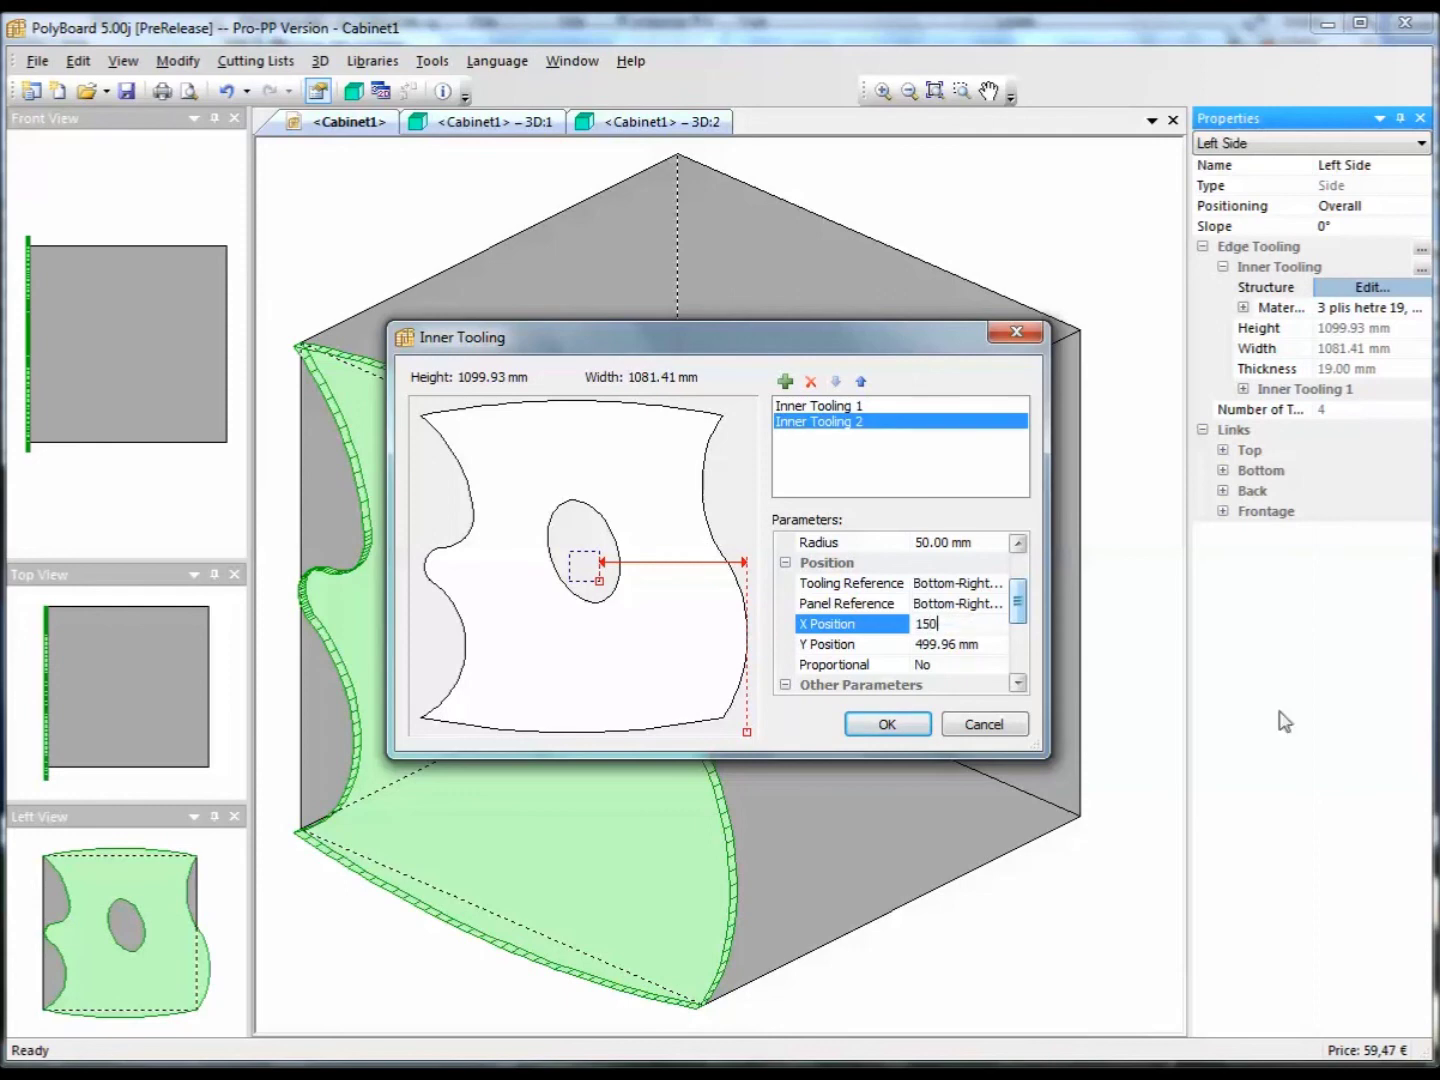
{"action": "left_click", "coordinate": [996, 648]}
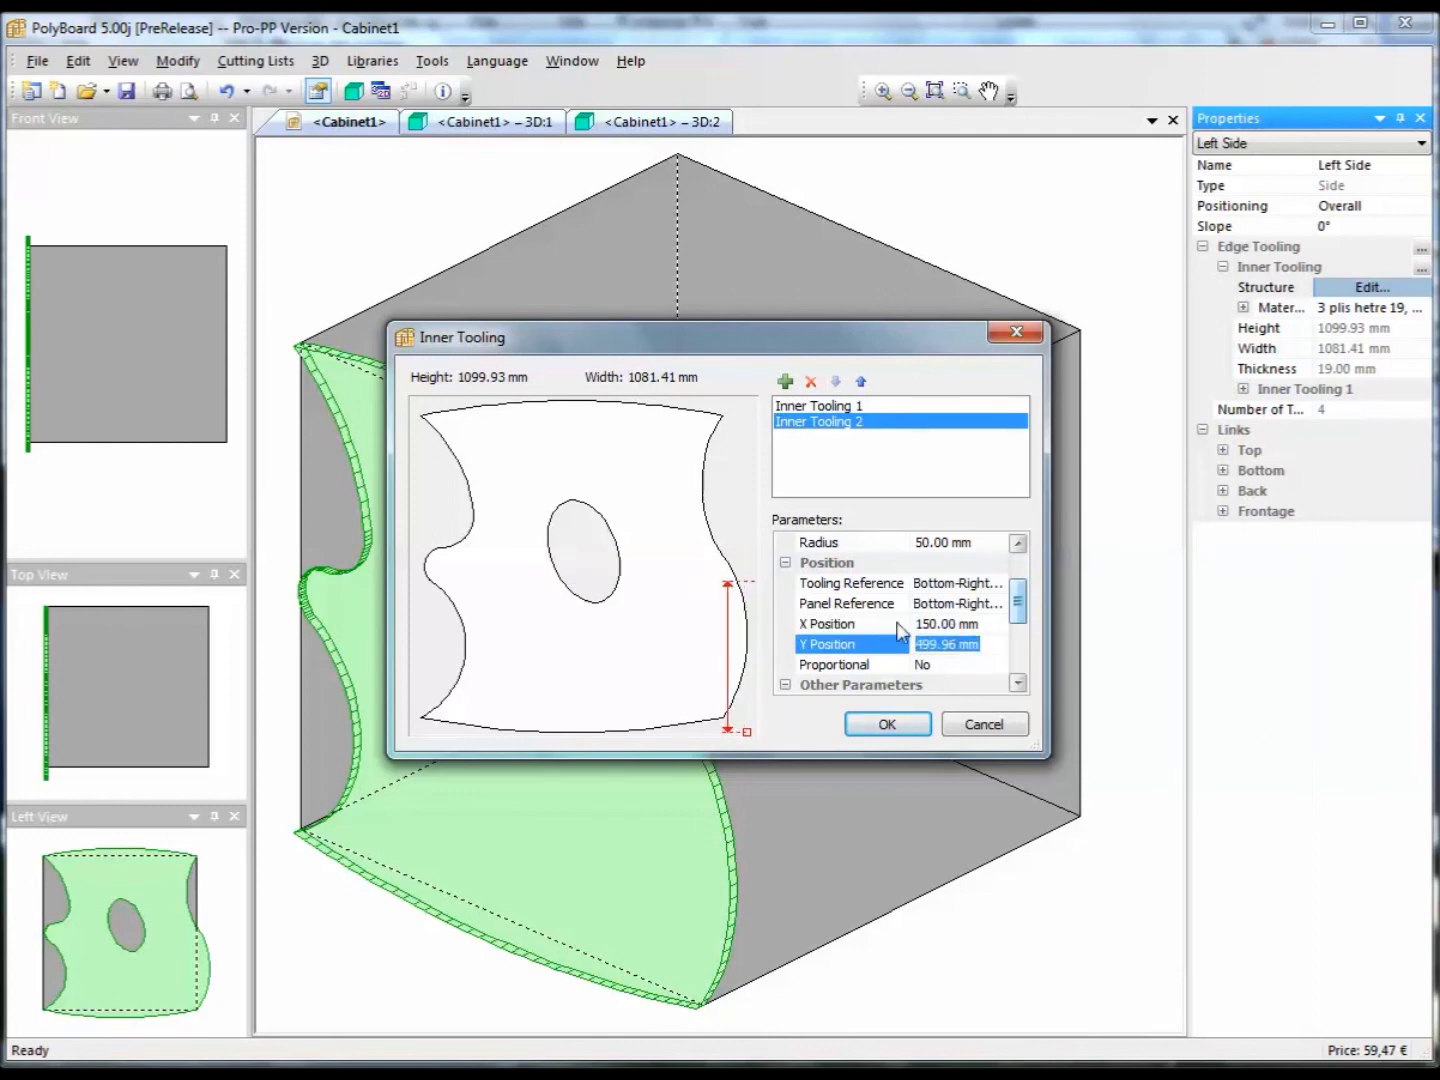
{"action": "type", "text": "150"}
{"action": "left_click", "coordinate": [920, 626]}
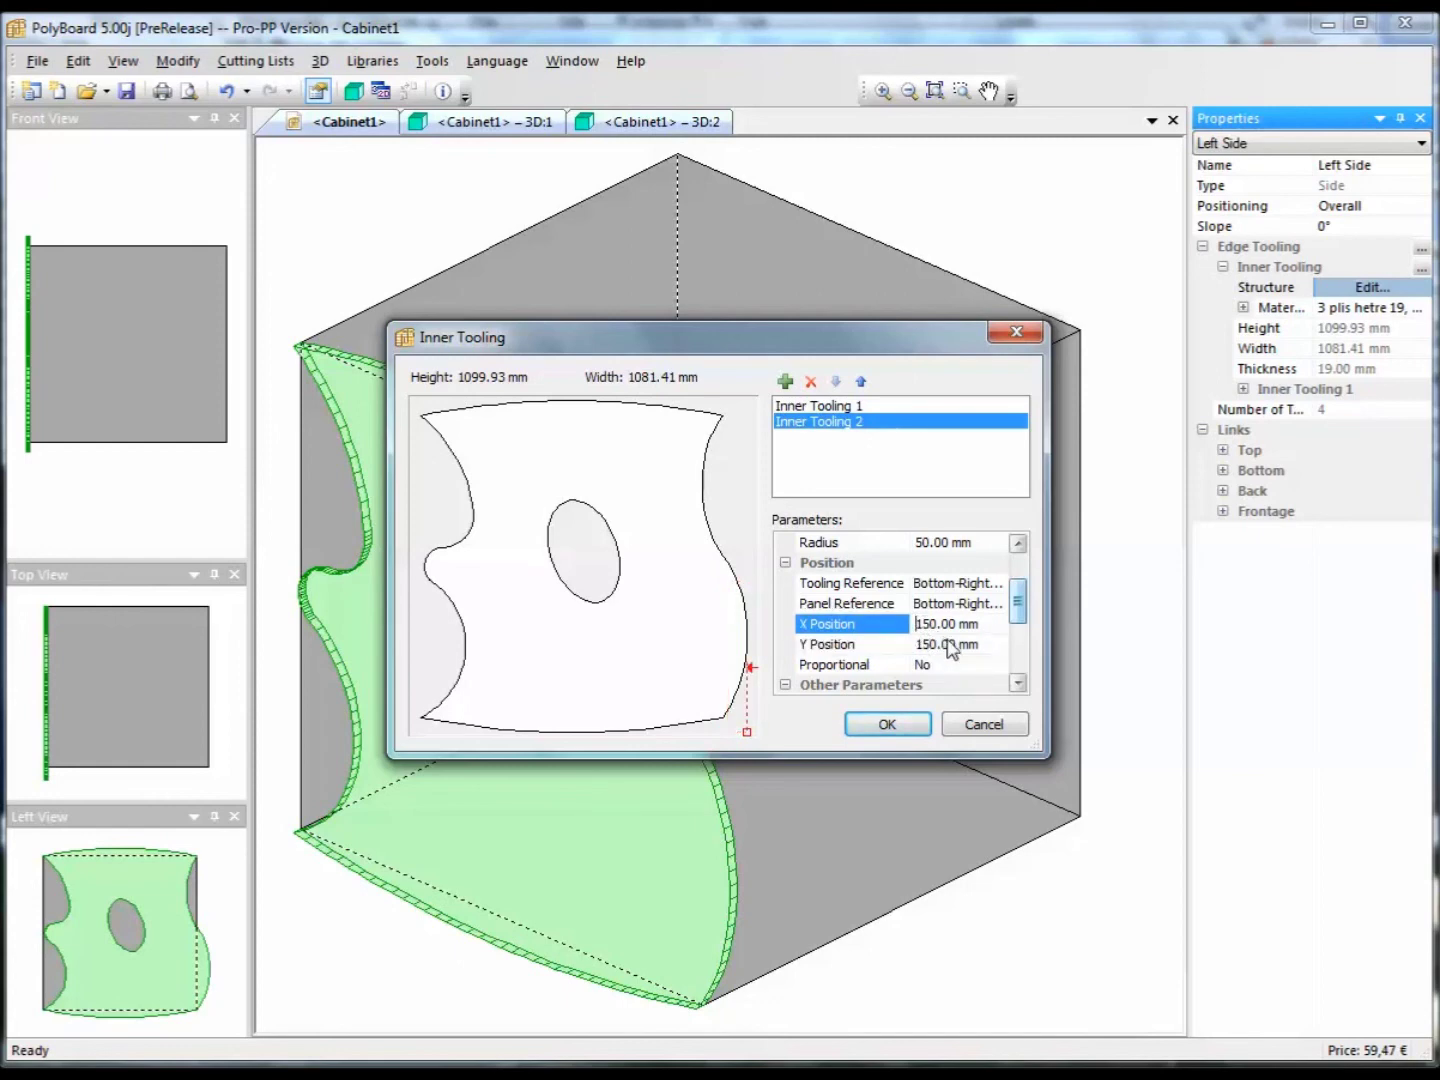
{"action": "type", "text": "-"}
{"action": "left_click", "coordinate": [950, 645]}
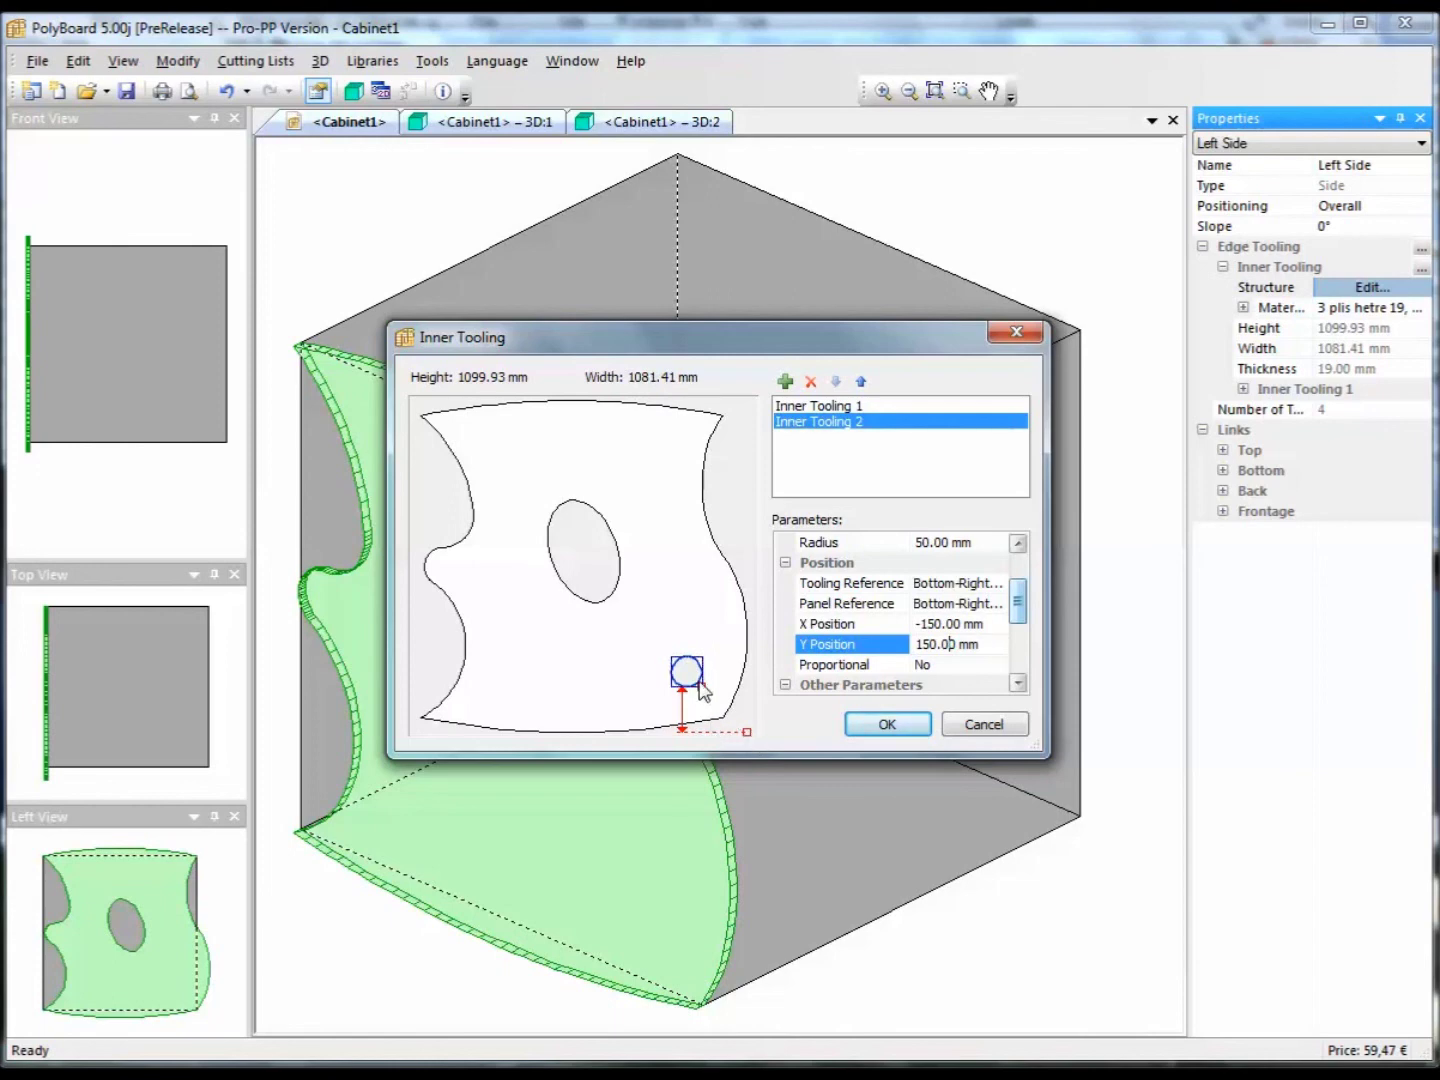
Step: Apply the circular inner tooling to the left side panel and inspect both cutouts by rotating the first 3D view
{"action": "left_click", "coordinate": [887, 724]}
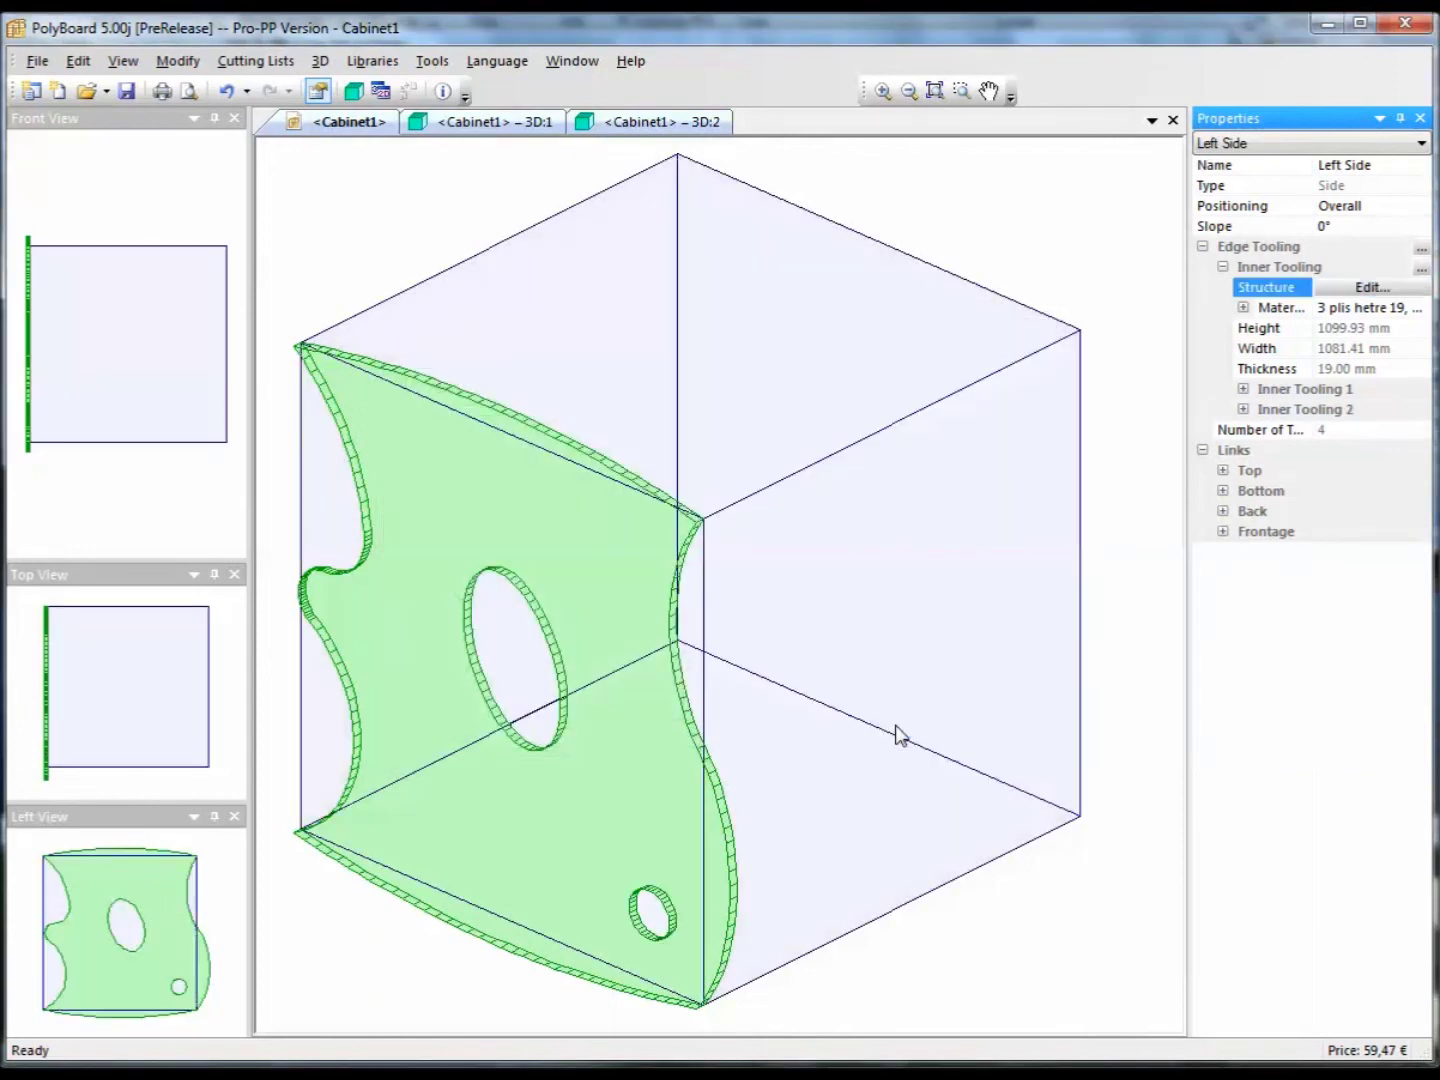
{"action": "left_click", "coordinate": [495, 121]}
{"action": "left_click_drag", "start_coordinate": [807, 768], "coordinate": [900, 659]}
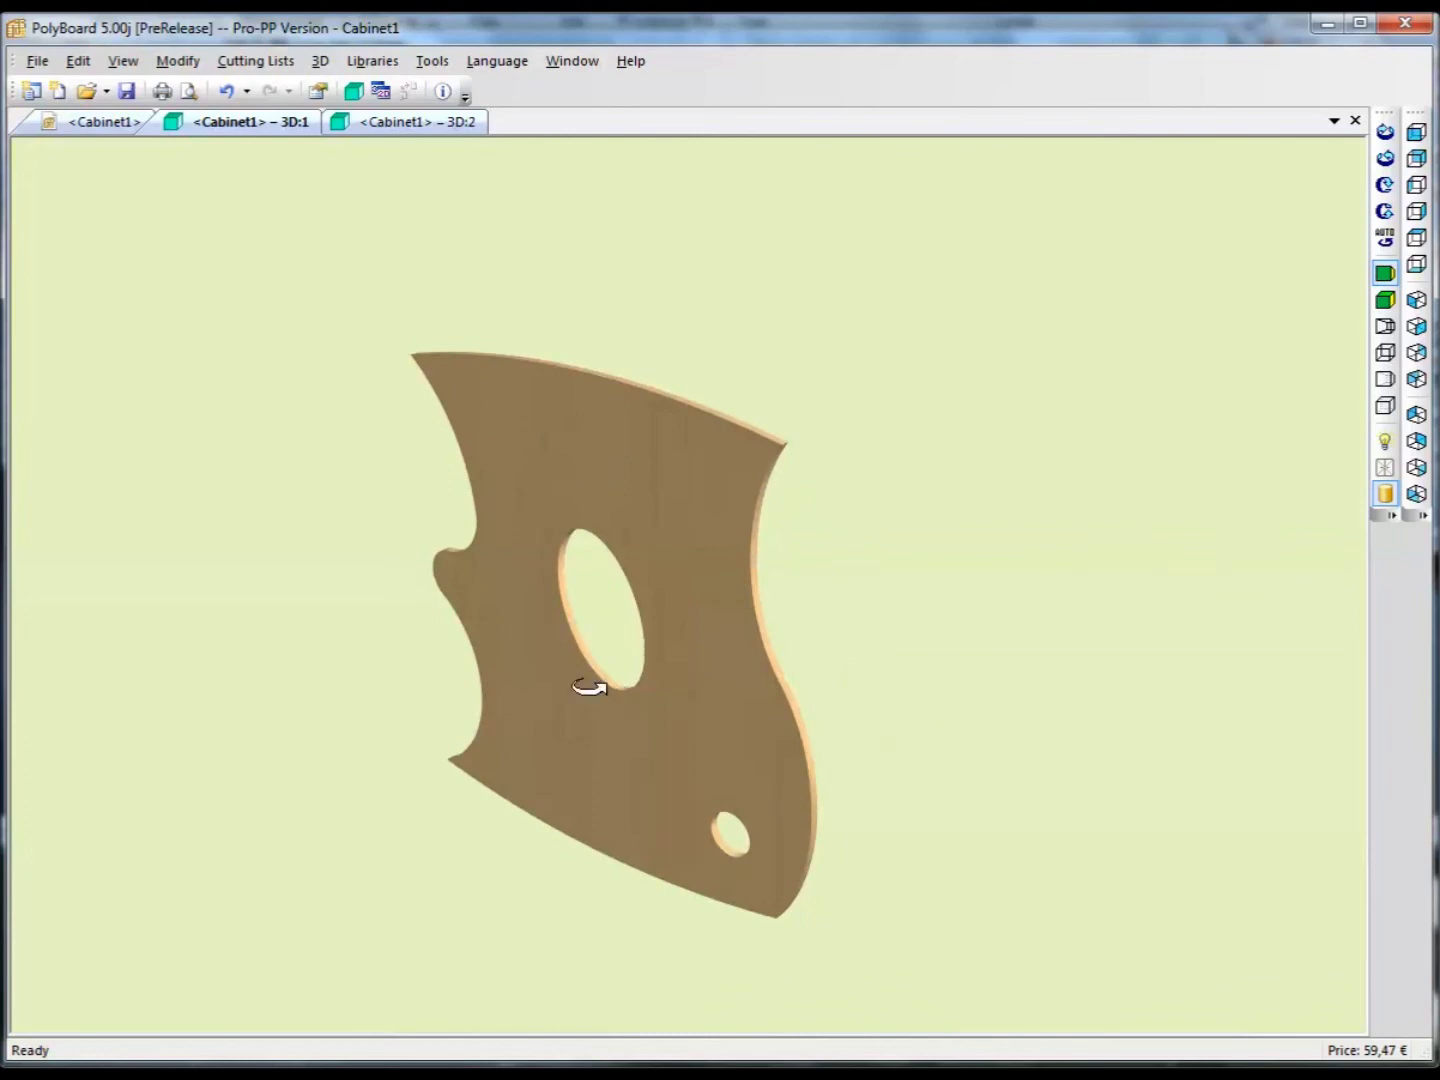
Step: Set the overall cabinet height to 1500 mm and inspect the resized panel in the first 3D view
{"action": "left_click", "coordinate": [100, 122]}
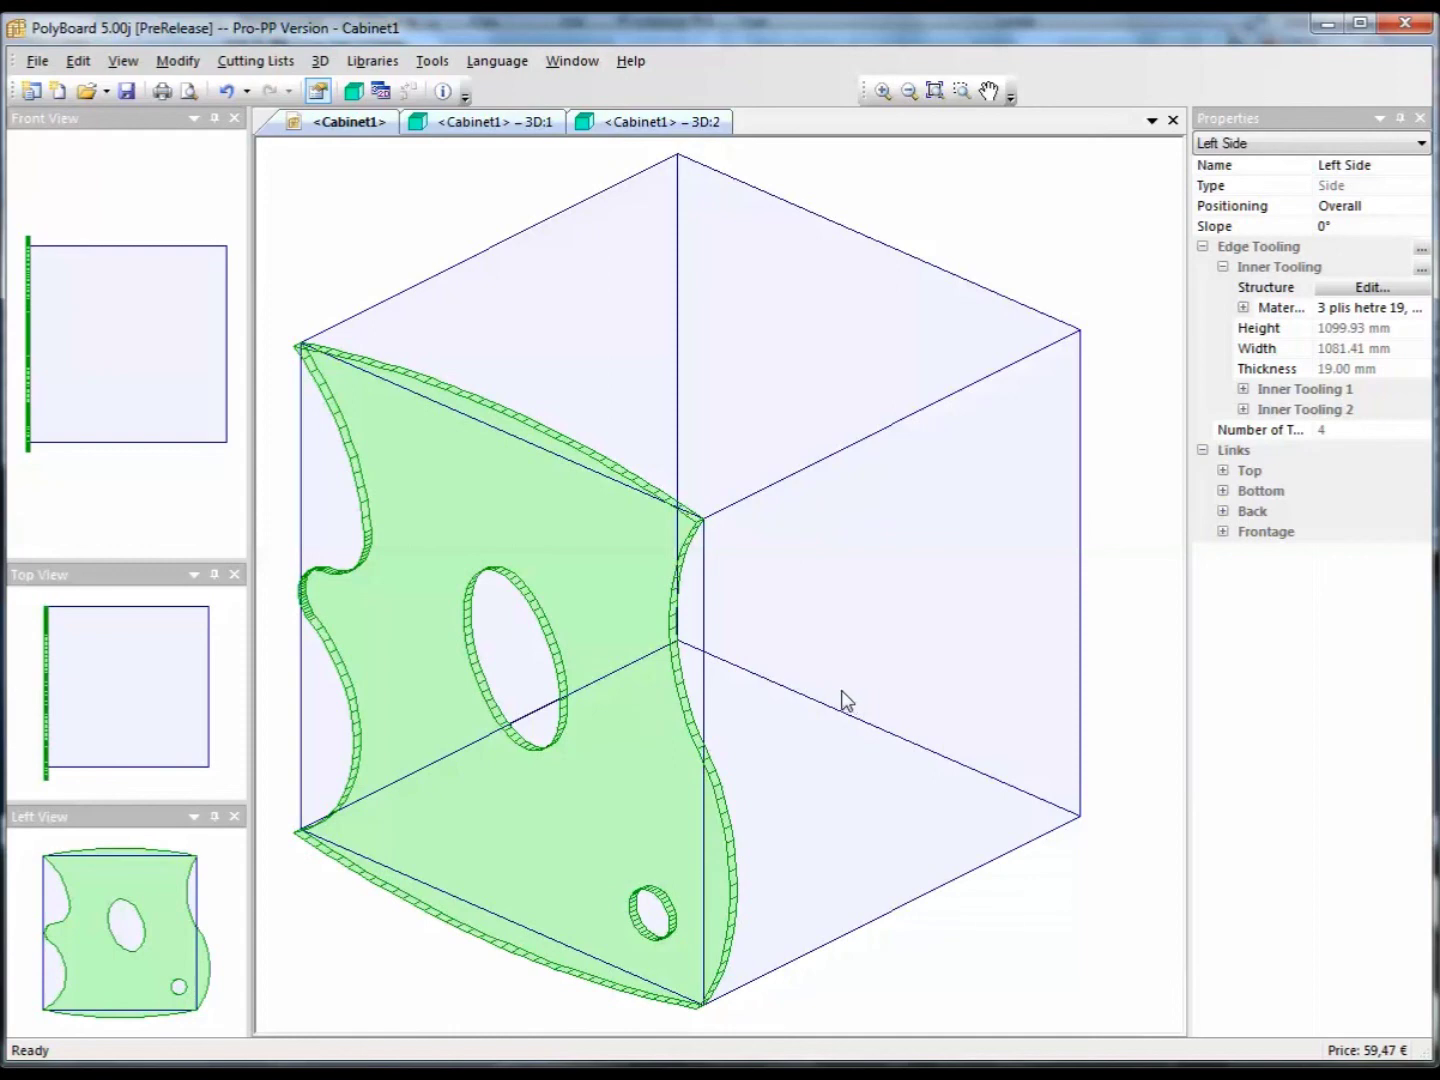
{"action": "left_click", "coordinate": [942, 315]}
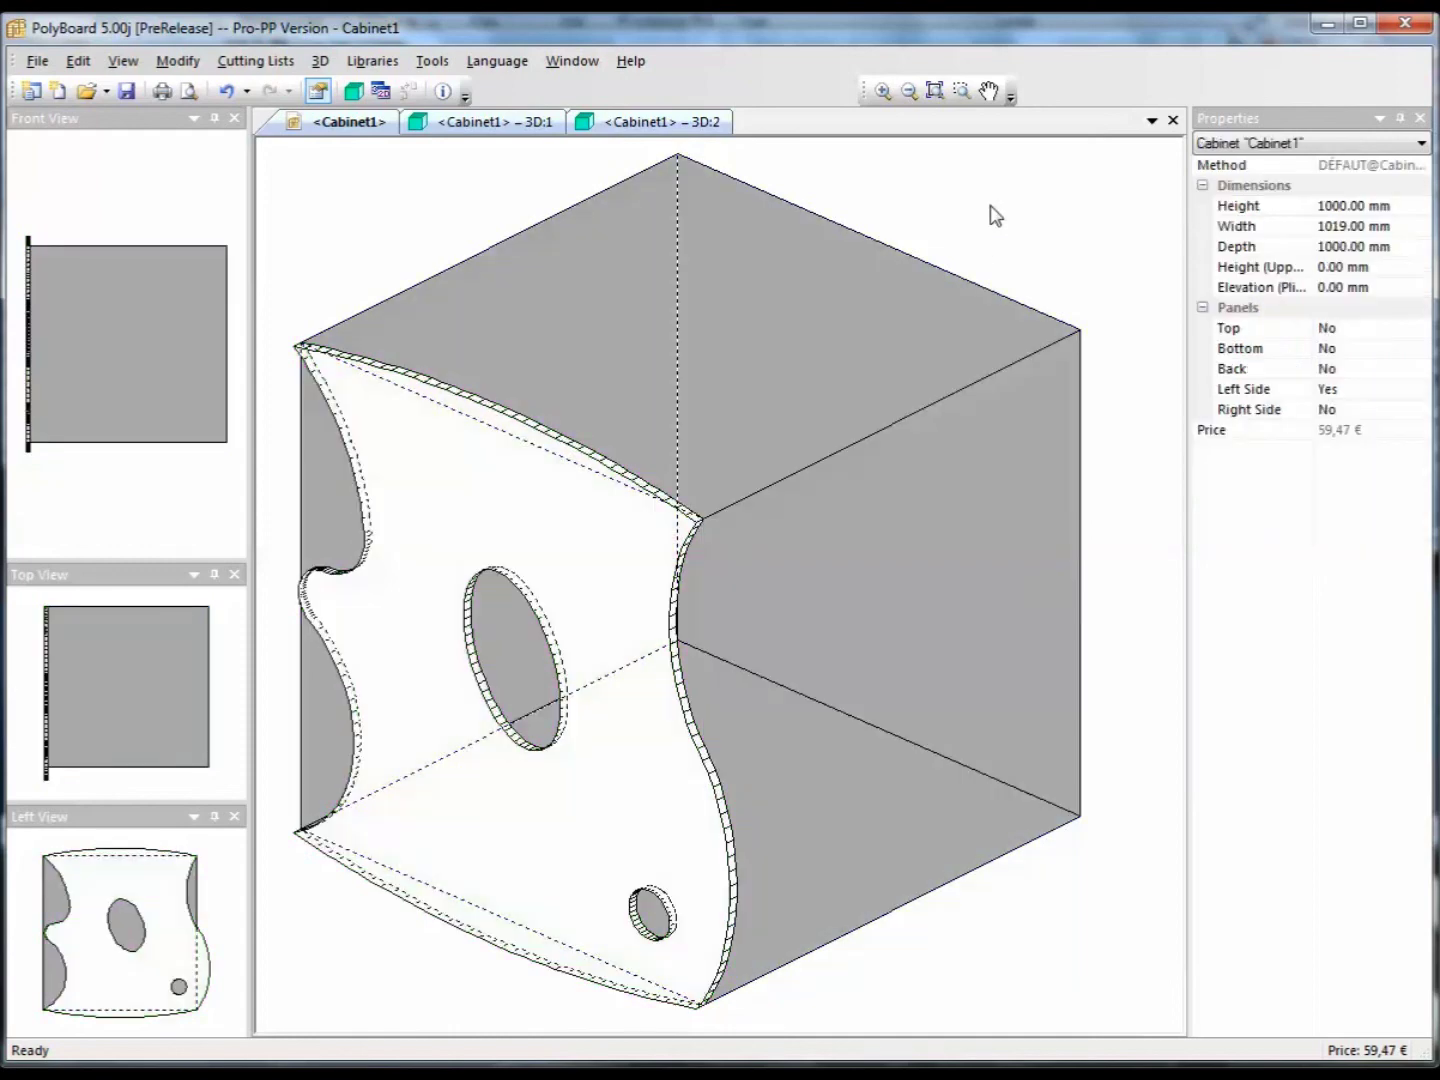
{"action": "left_click", "coordinate": [1401, 206]}
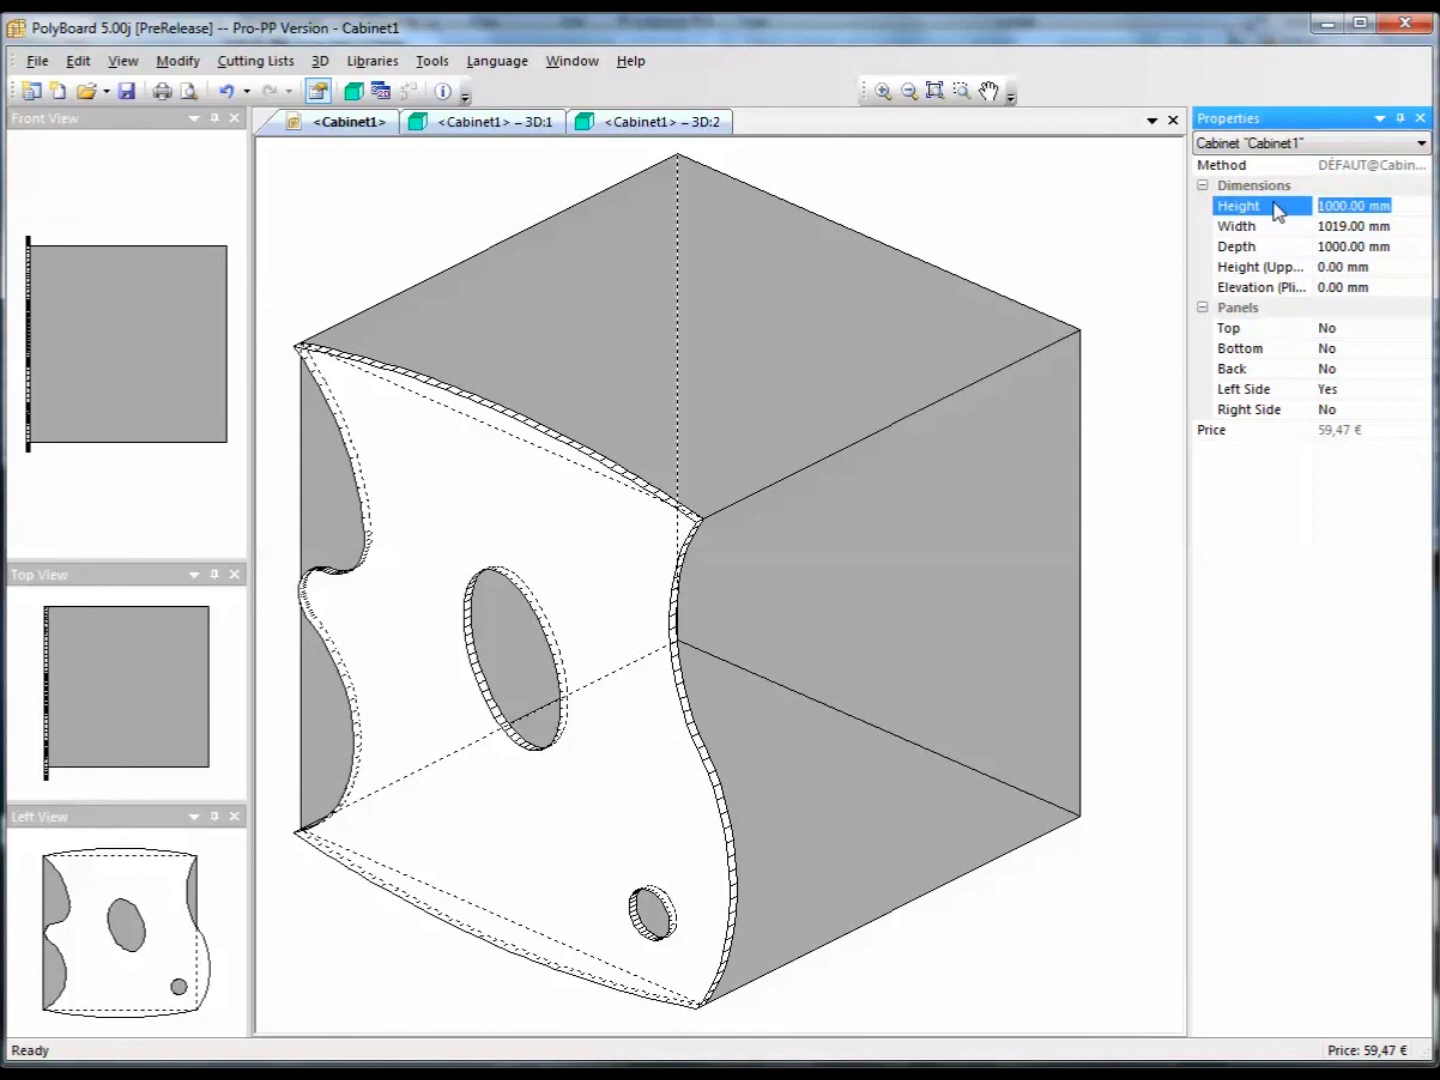
{"action": "type", "text": "1500"}
{"action": "left_click", "coordinate": [1058, 237]}
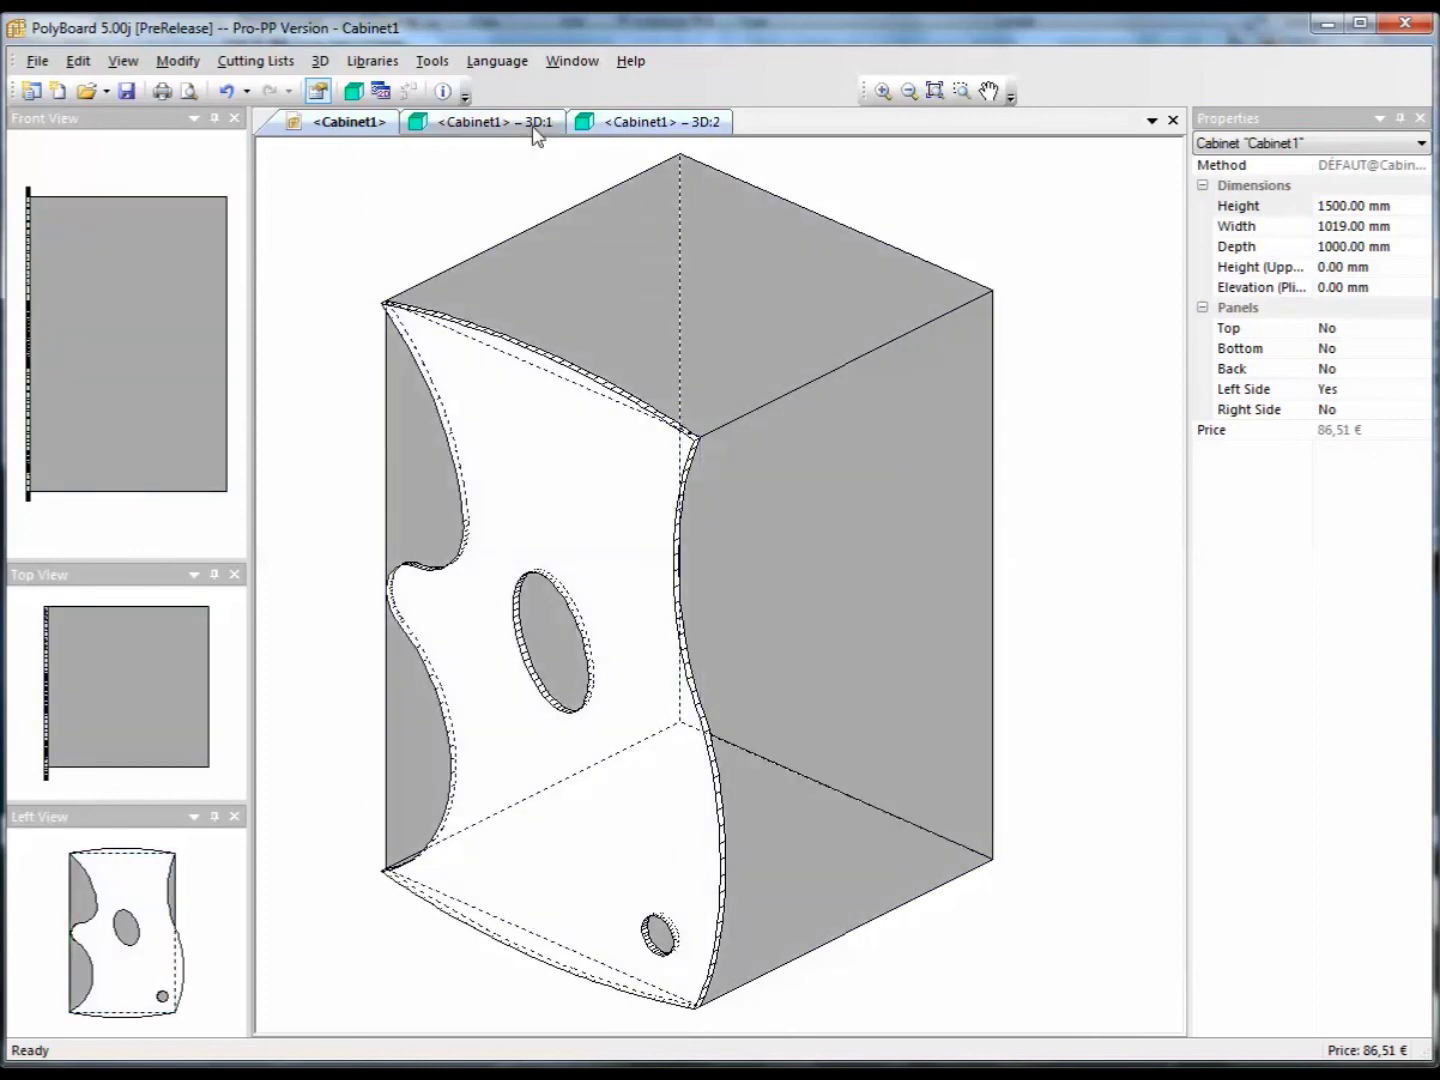
{"action": "left_click", "coordinate": [534, 124]}
{"action": "left_click_drag", "start_coordinate": [823, 534], "coordinate": [726, 555]}
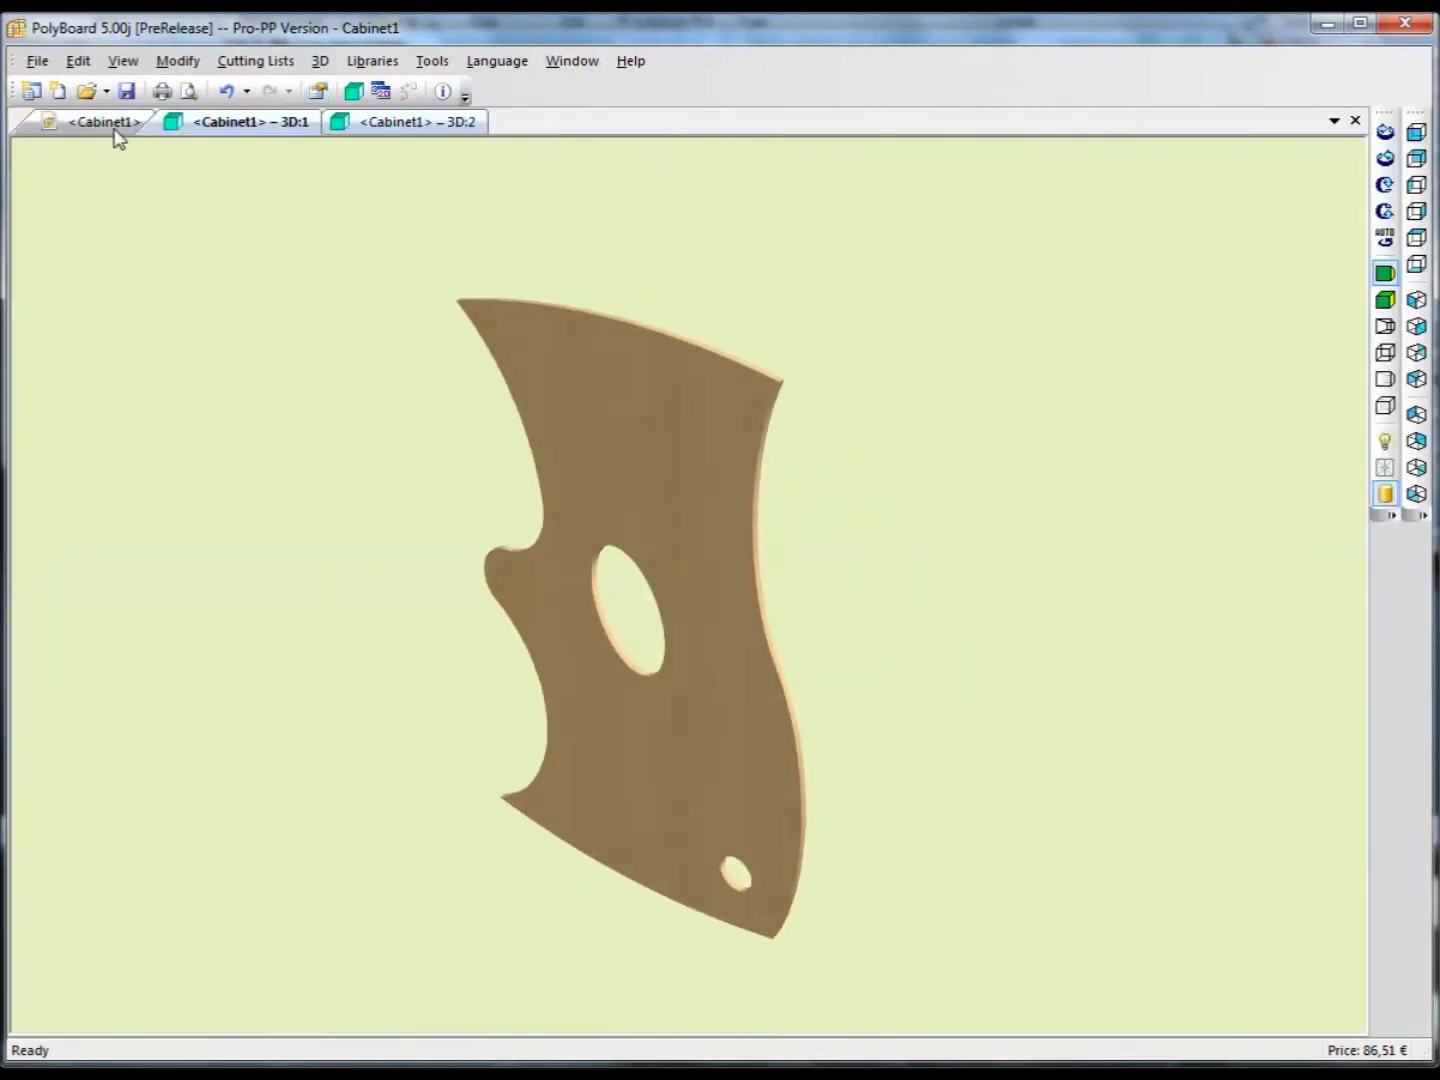
Step: Open the list of file and export commands for the cabinet
{"action": "left_click", "coordinate": [44, 66]}
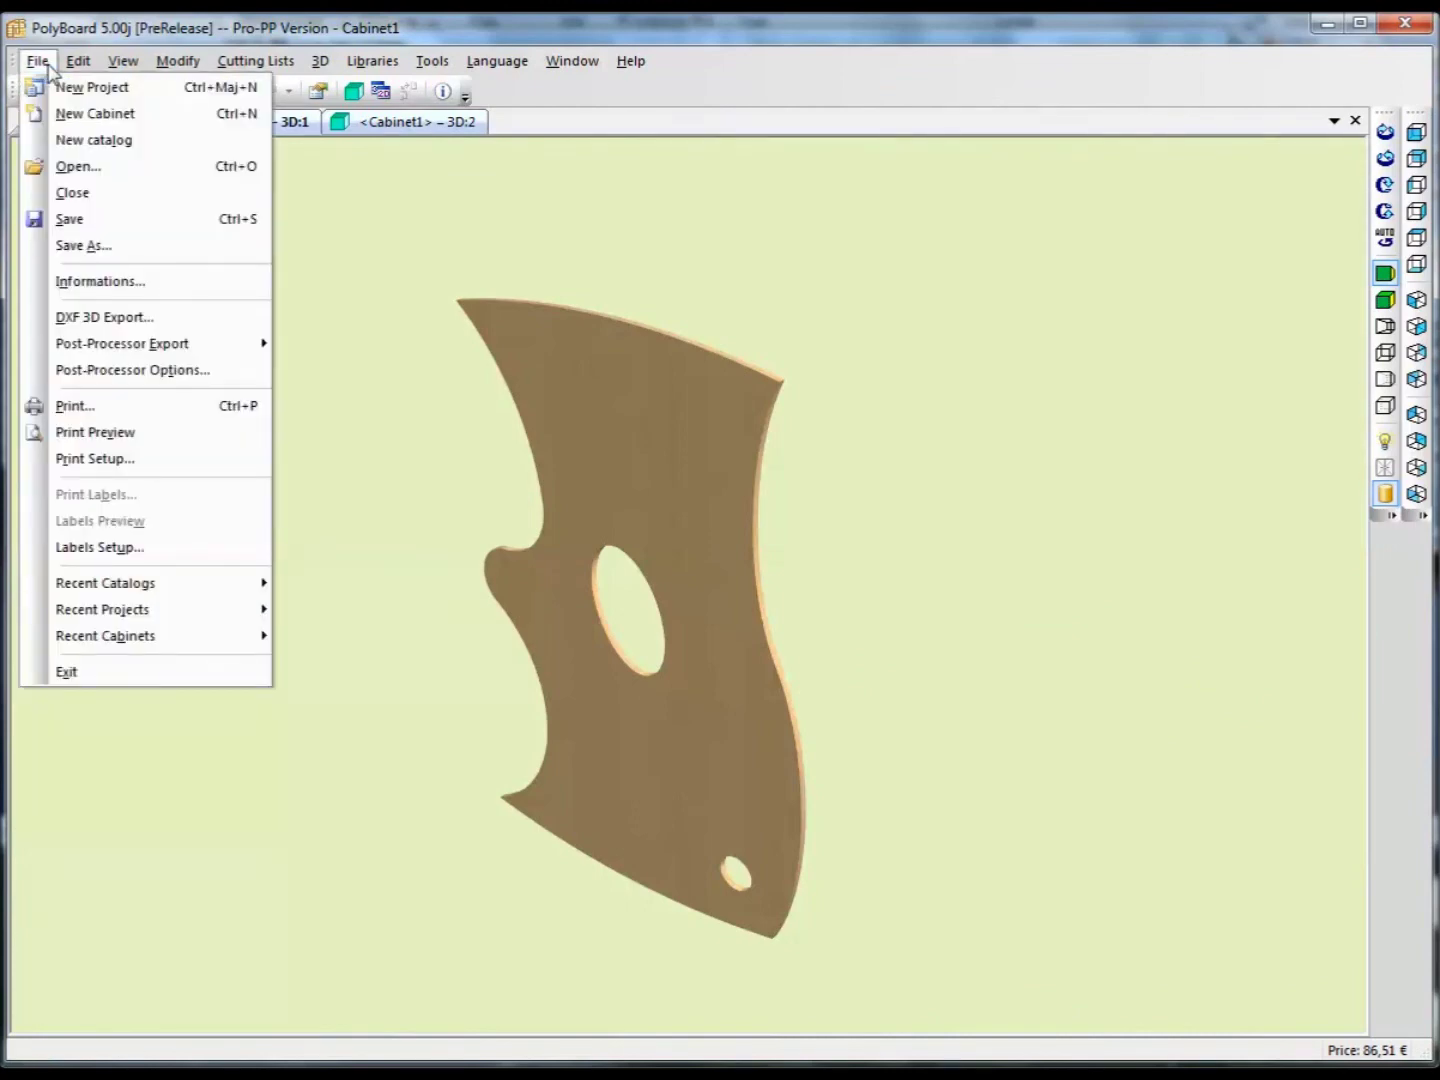